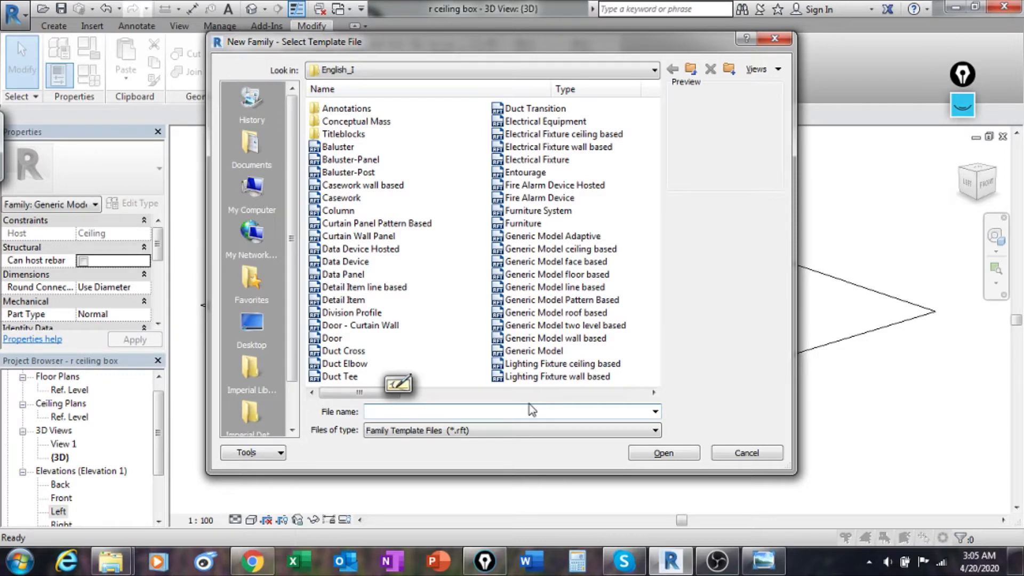
Create a new family from the Lighting Fixture template.
left_click(653, 393)
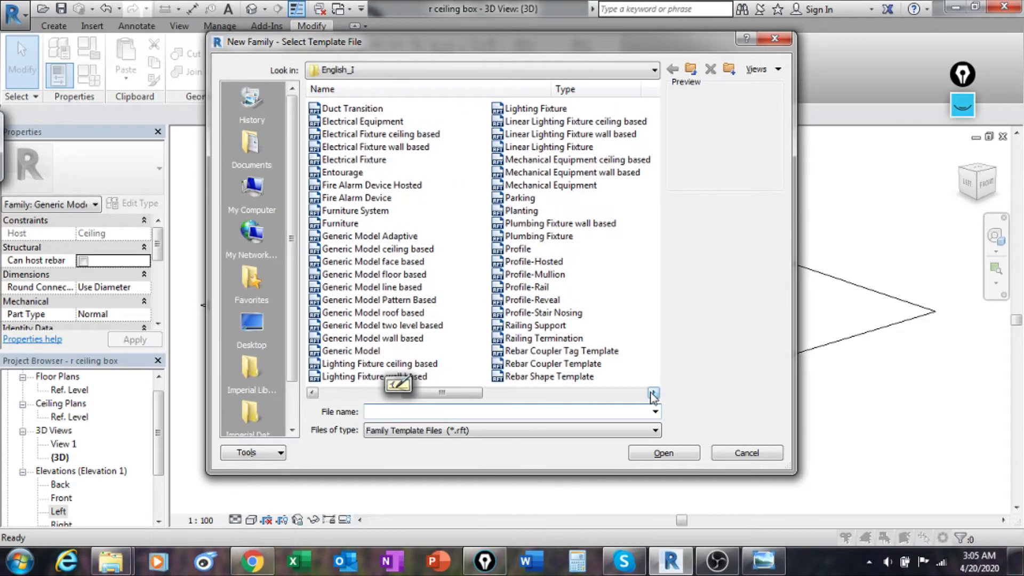
left_click(550, 110)
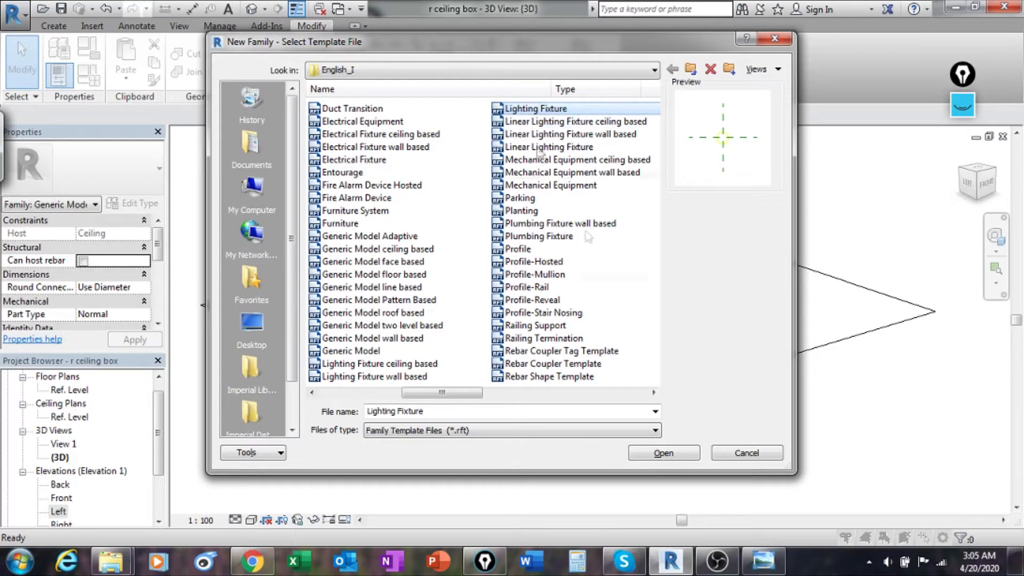
left_click(661, 454)
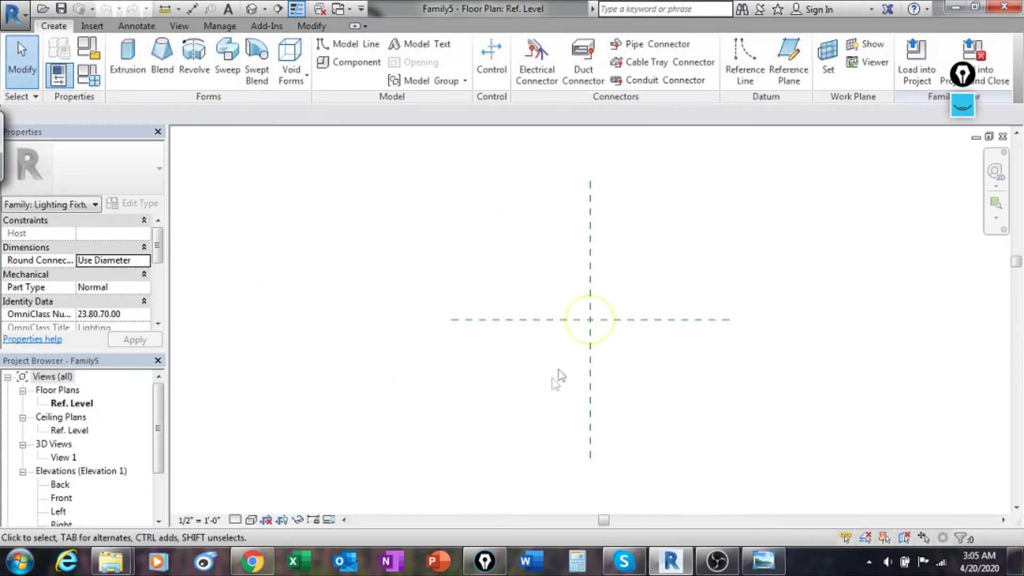
Set the project length units to millimeters with 0 decimal places.
middle_click_drag(559, 370, 517, 368)
key("u")
key("n")
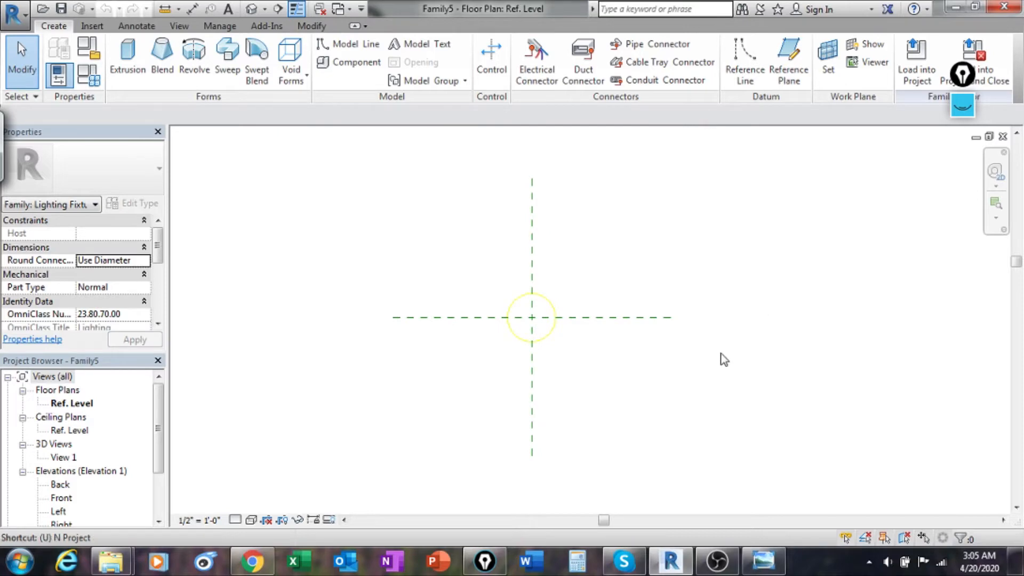
left_click(565, 170)
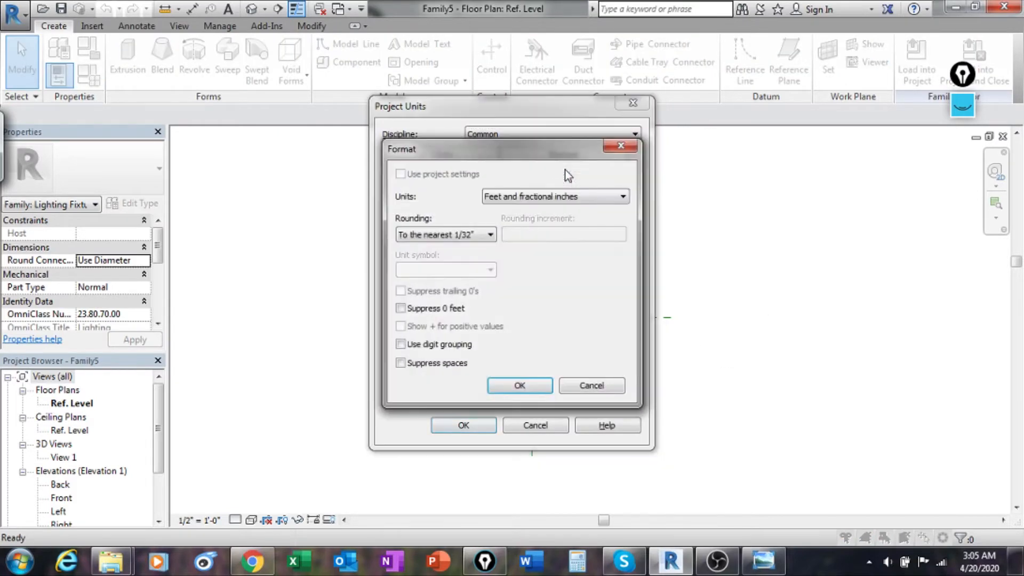
left_click(525, 197)
left_click(508, 279)
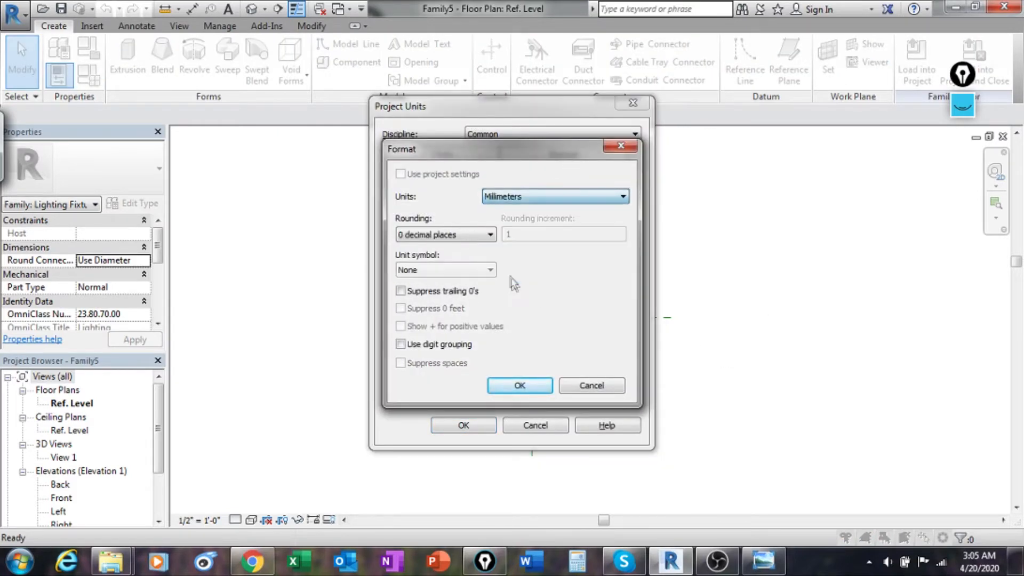
left_click(522, 386)
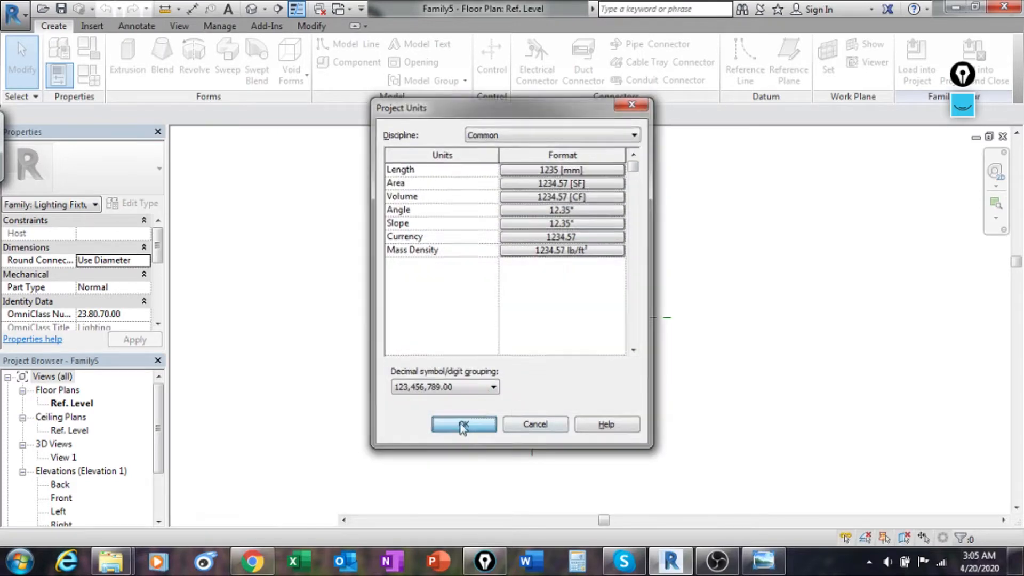
left_click(461, 425)
Switch to Windows Photo Viewer, examine the ceiling lights in the bedroom reference photo, and return to the Revit family.
middle_click_drag(641, 326, 609, 332)
scroll(622, 331, "up", 1)
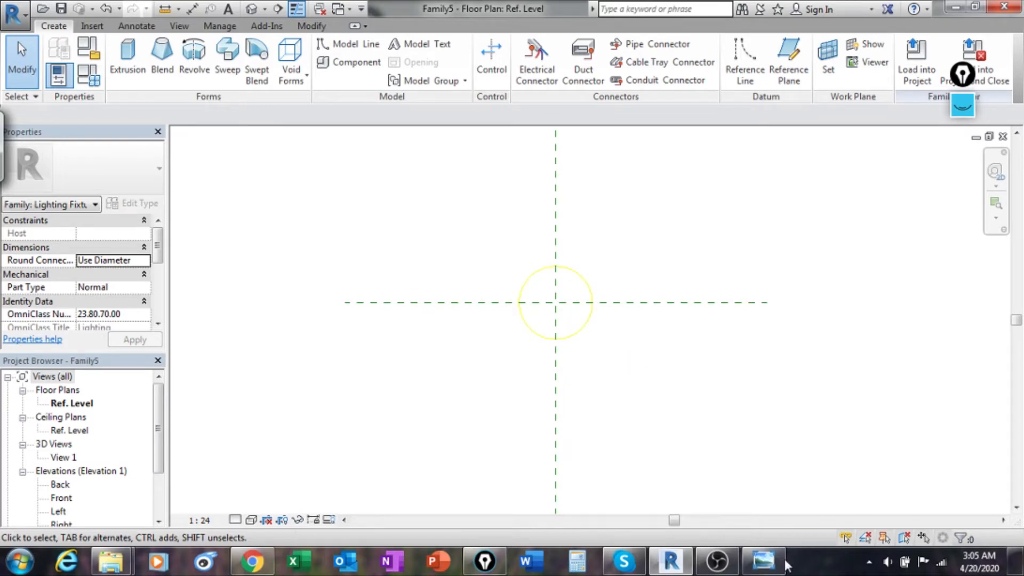
left_click(768, 571)
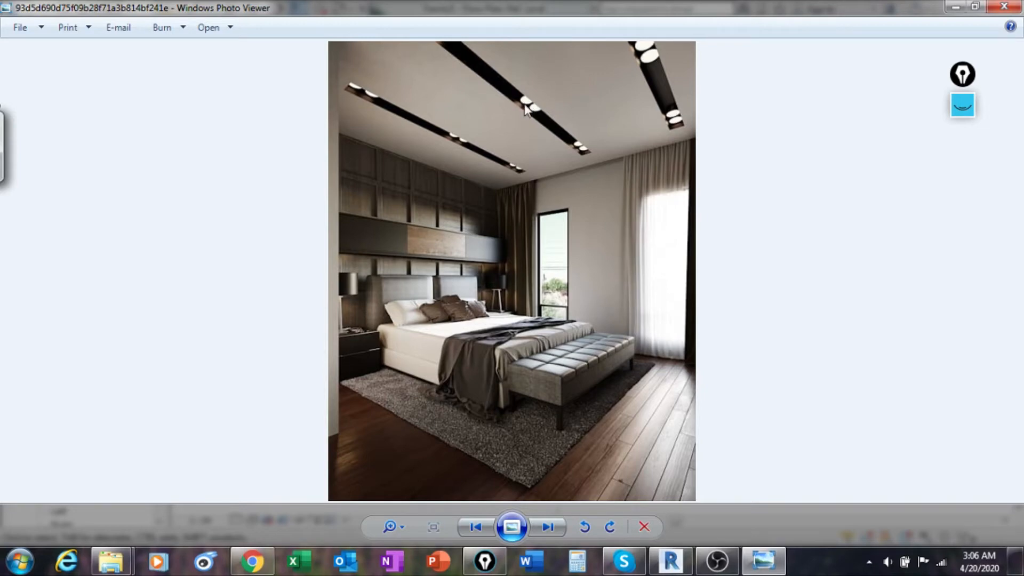
left_click(956, 6)
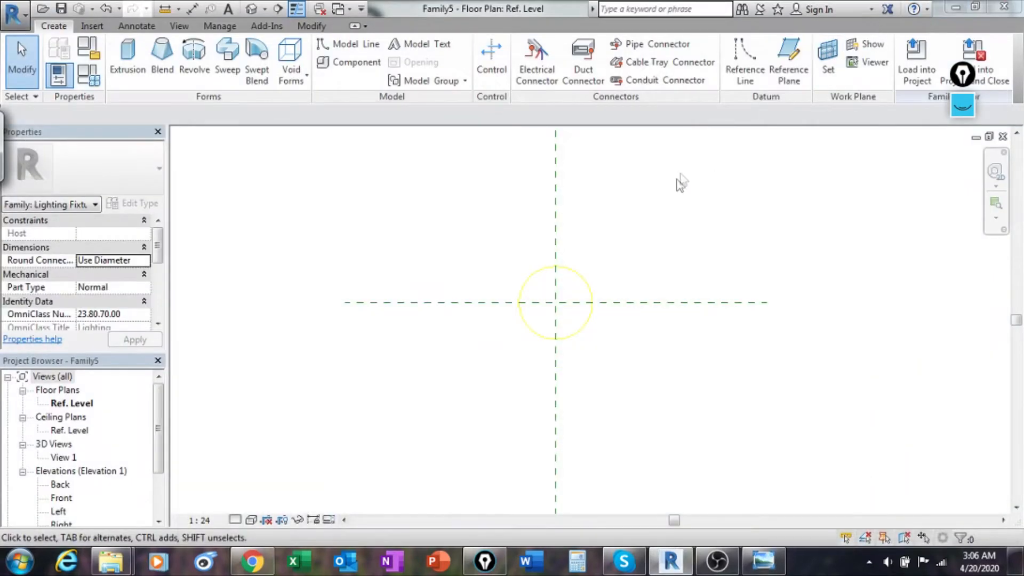
scroll(536, 283, "up", 3)
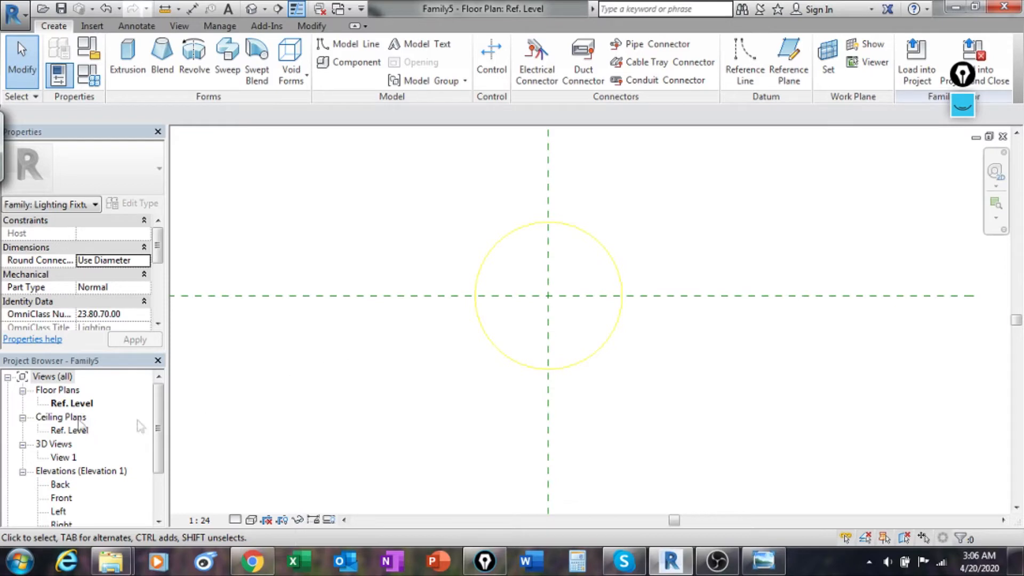
scroll(563, 286, "up", 1)
middle_click_drag(564, 286, 498, 295)
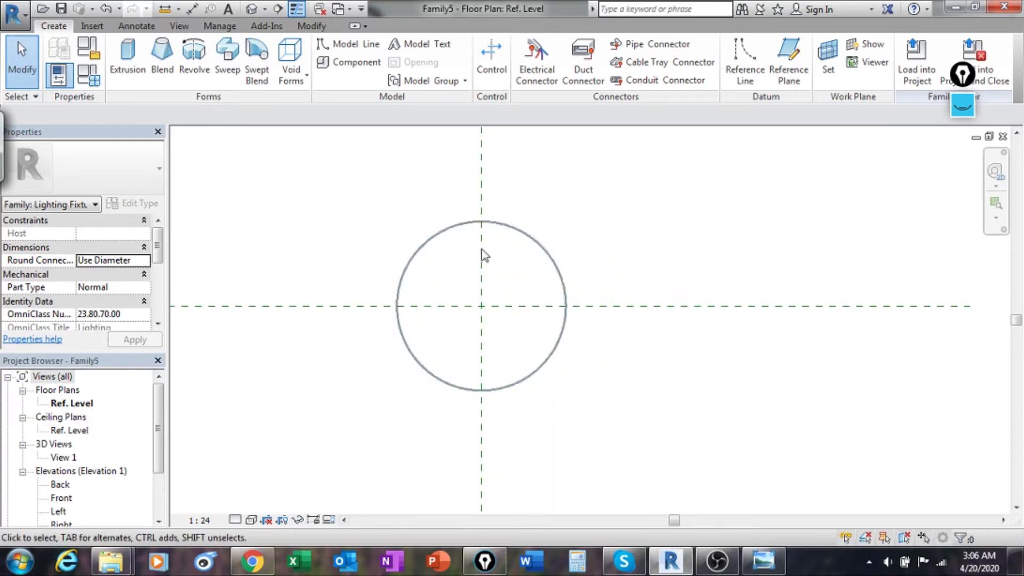
Create an extrusion from a circle with a 150 mm radius centred on the reference plane intersection, keeping the 250 mm depth.
left_click(121, 59)
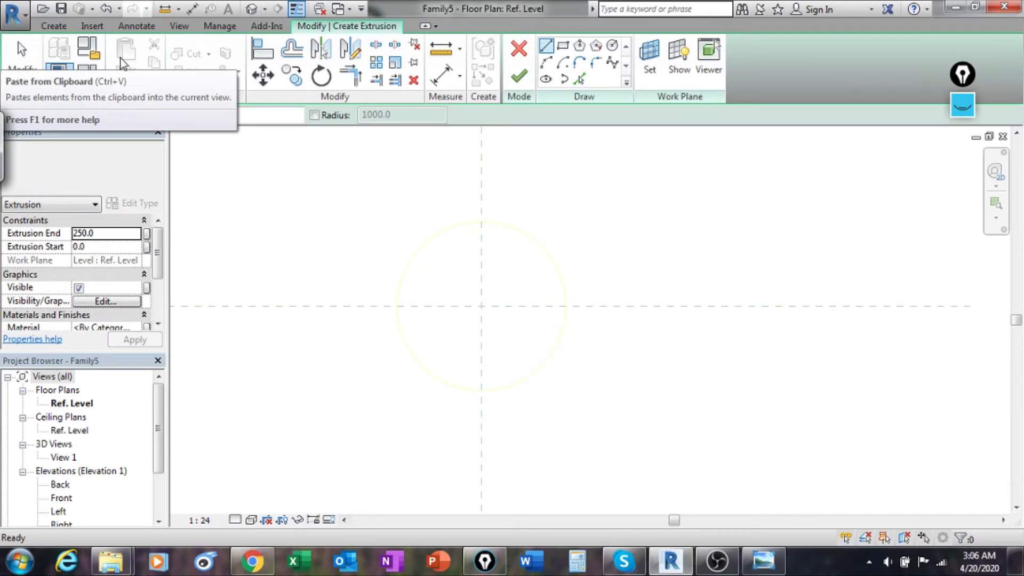
left_click(613, 47)
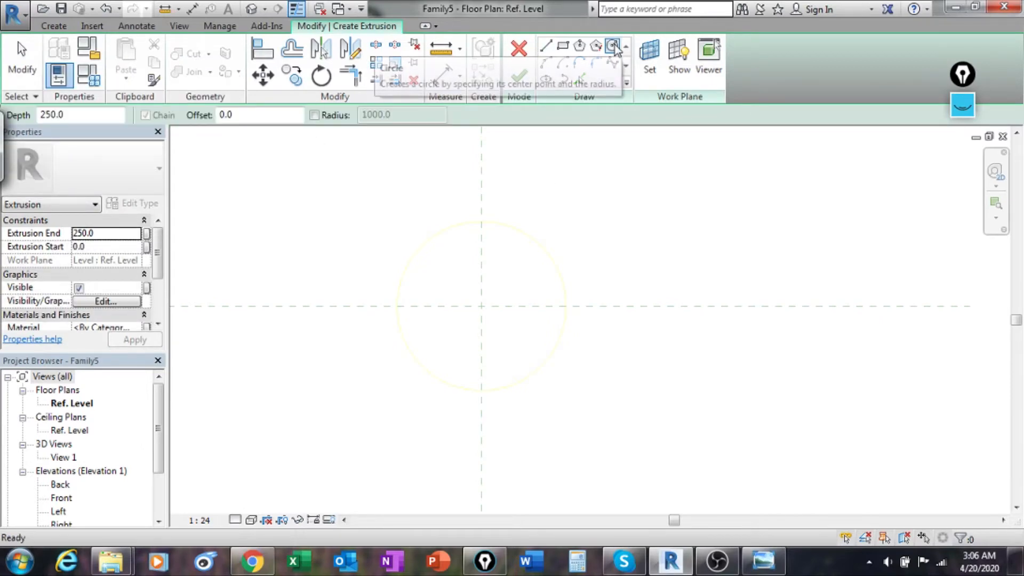
left_click(481, 305)
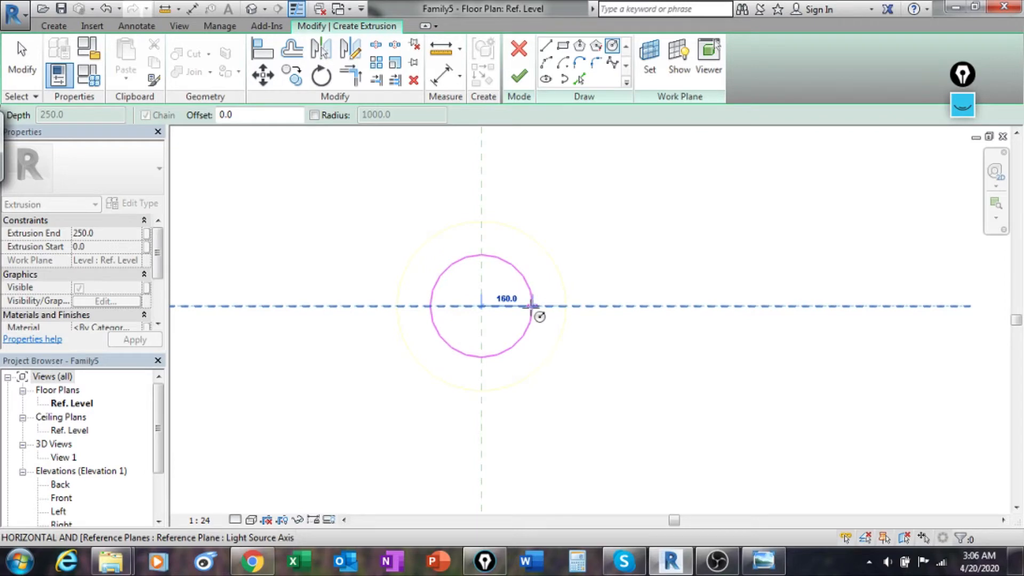
left_click(546, 309)
left_click(498, 280)
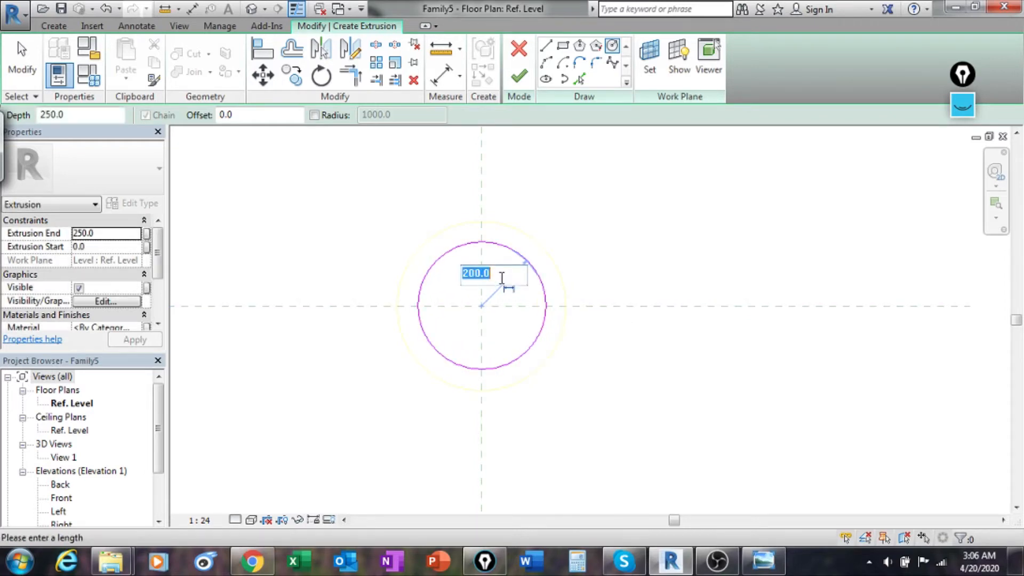
type("1")
key("Return")
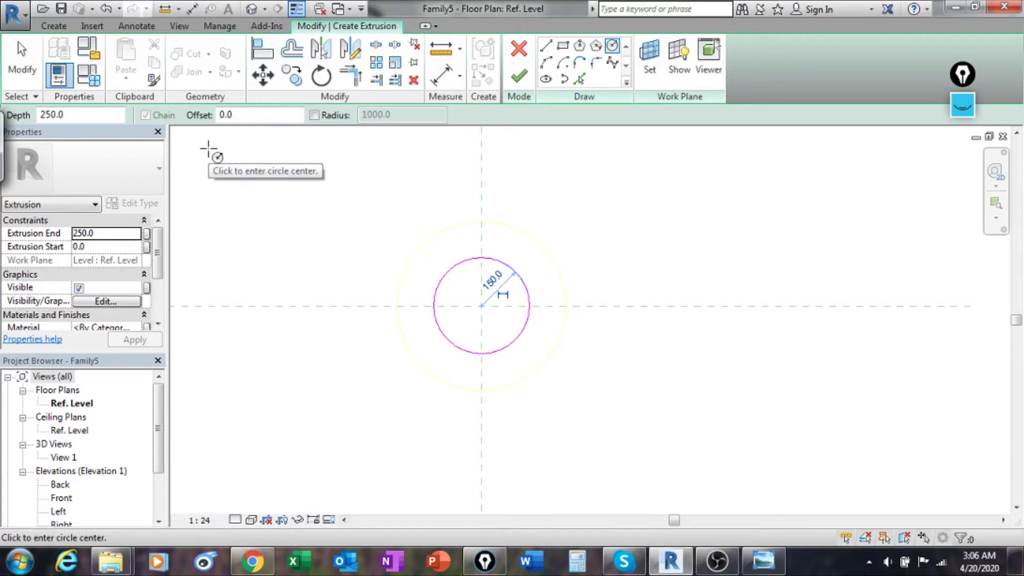
left_click(519, 79)
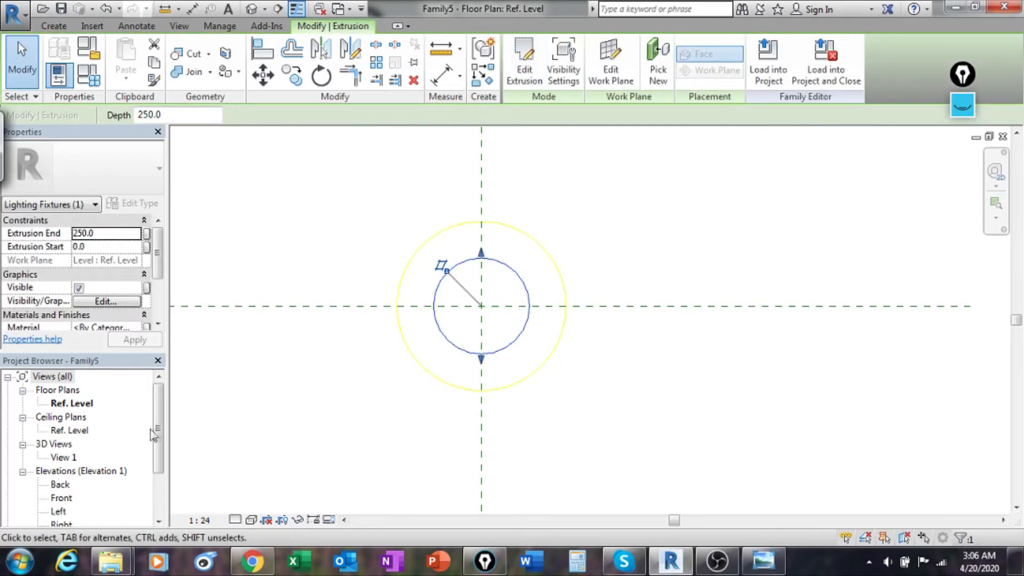
Open the Front elevation and bring the extrusion and the light source into view.
double_click(61, 498)
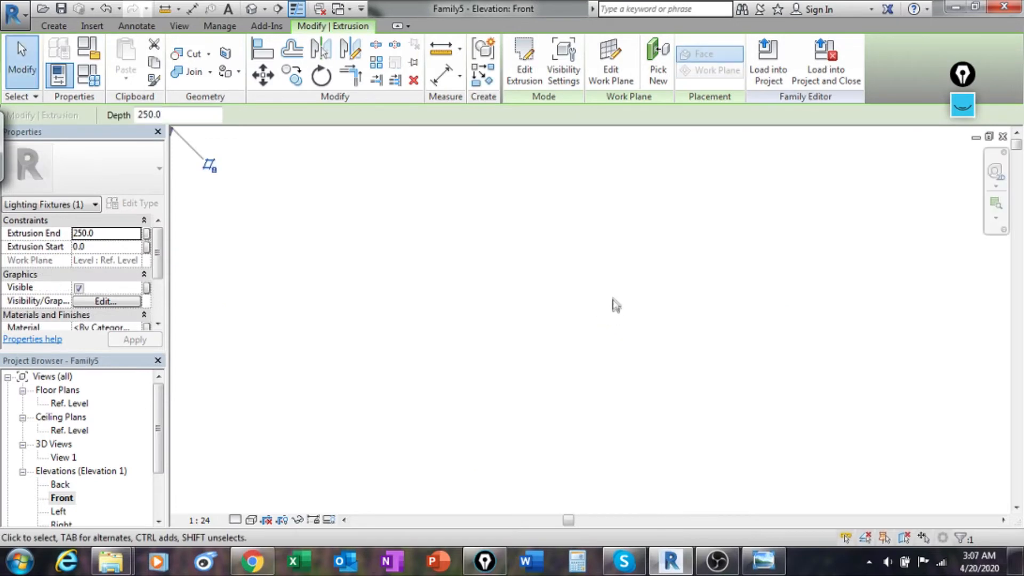
scroll(441, 181, "up", 6)
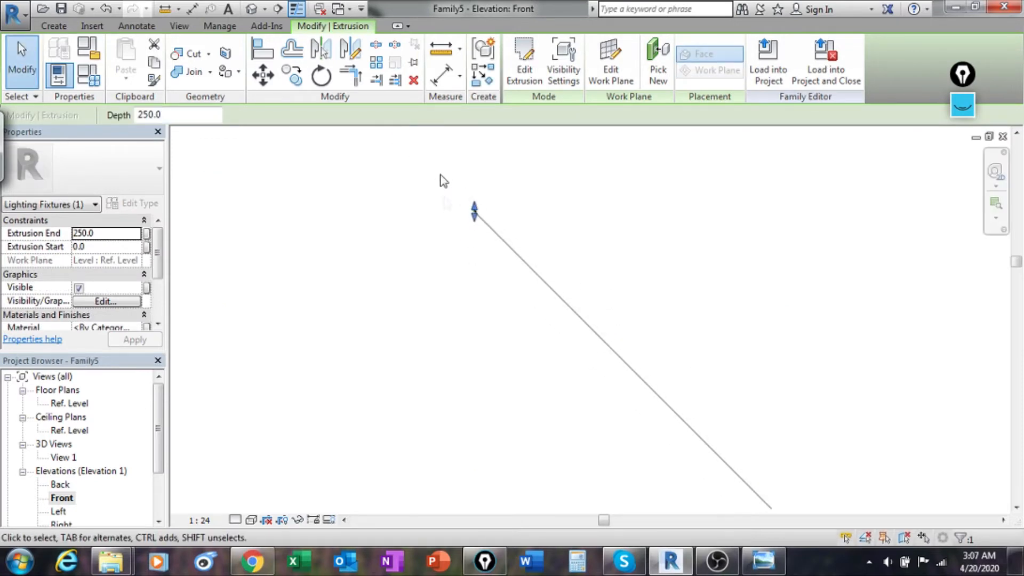
scroll(499, 246, "up", 9)
middle_click_drag(592, 285, 513, 391)
scroll(506, 345, "down", 2)
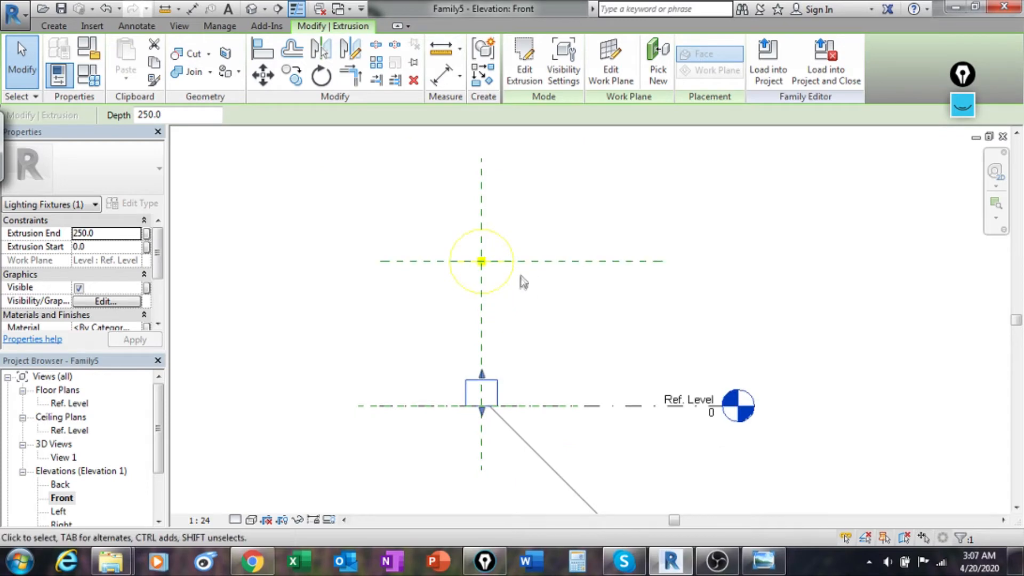
middle_click_drag(506, 348, 507, 323)
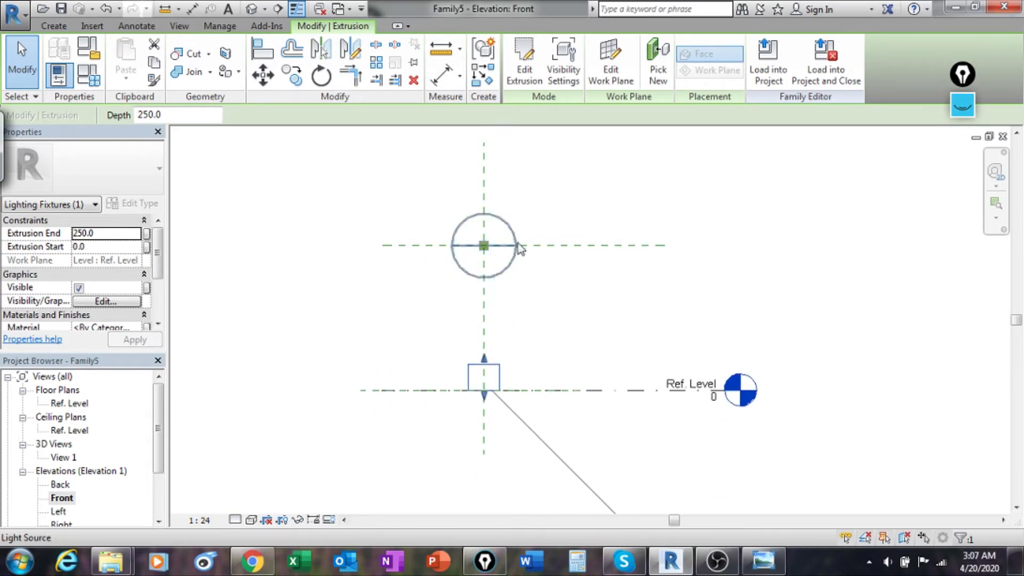
middle_click_drag(499, 383, 512, 371)
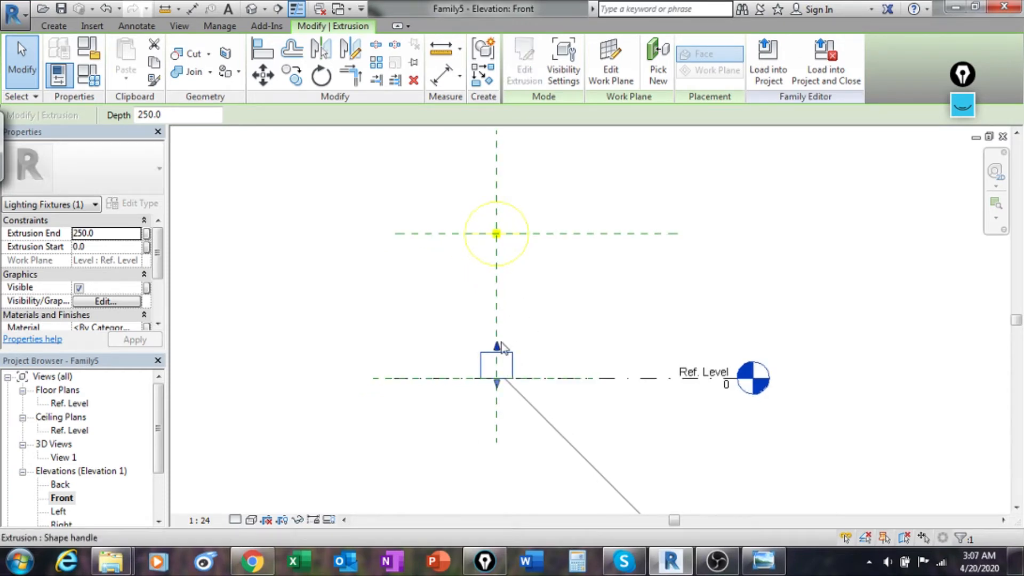
Try stretching the extrusion up around the light source, from about 1270 mm to about 1711 mm, and undo both stretches.
left_click_drag(497, 346, 536, 184)
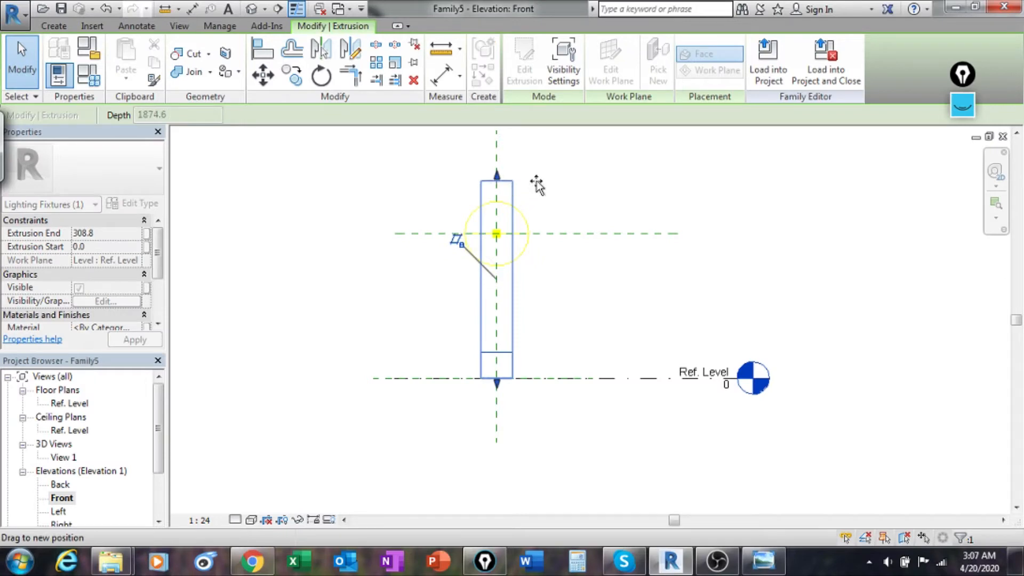
left_click_drag(537, 184, 533, 201)
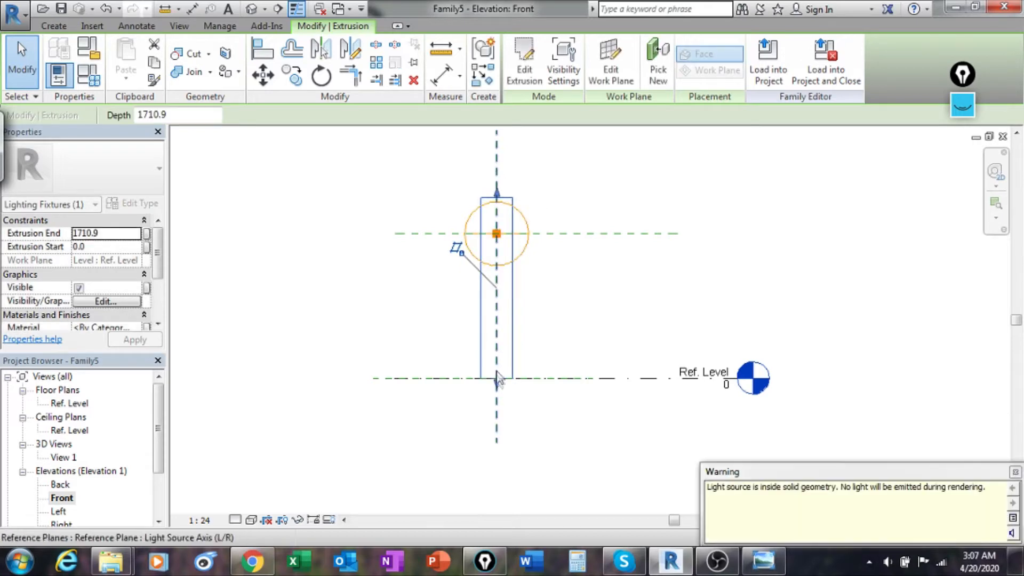
left_click_drag(496, 378, 516, 237)
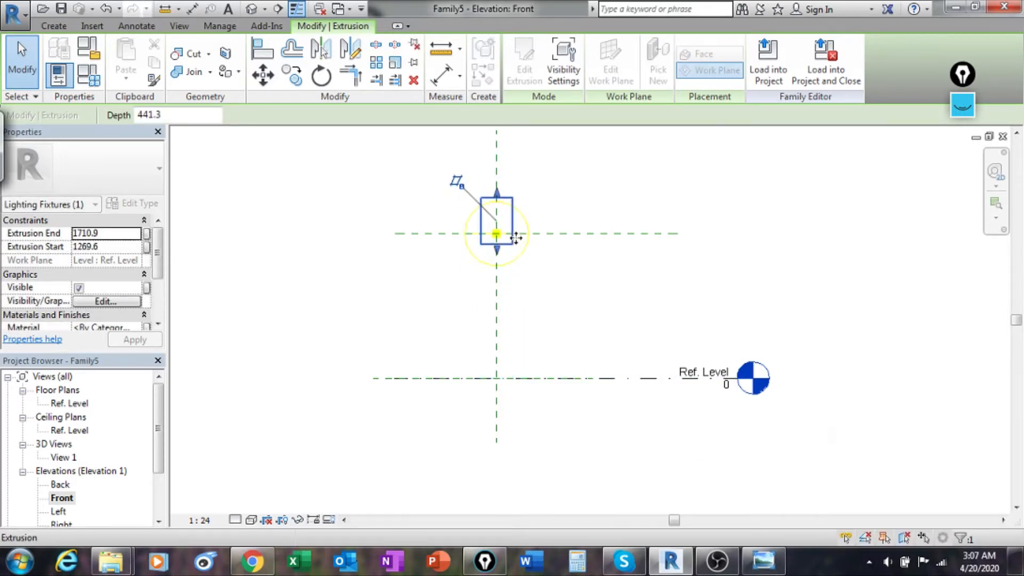
scroll(516, 240, "up", 5)
scroll(515, 254, "down", 6)
middle_click_drag(528, 278, 565, 270)
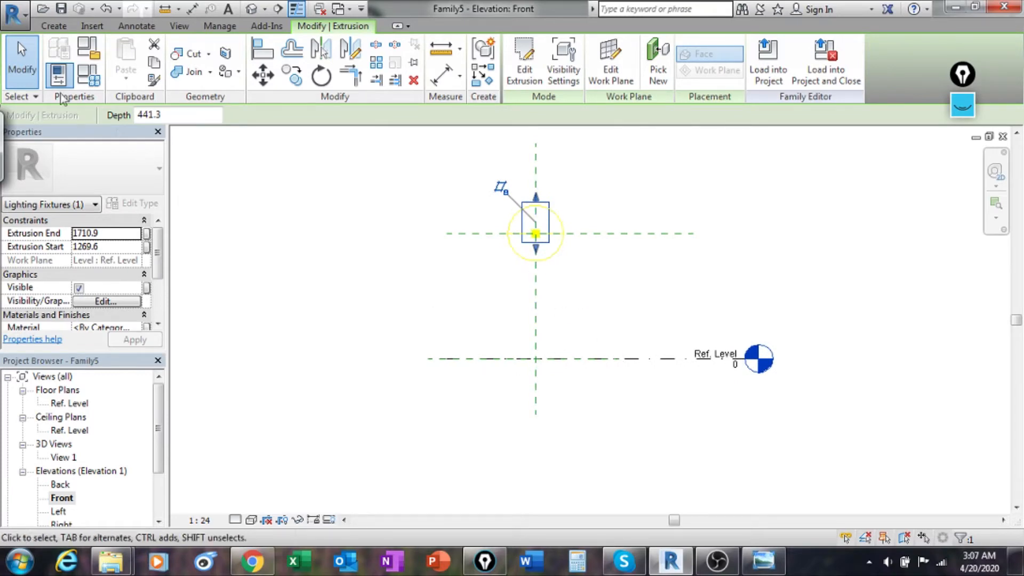
left_click(107, 9)
left_click(106, 9)
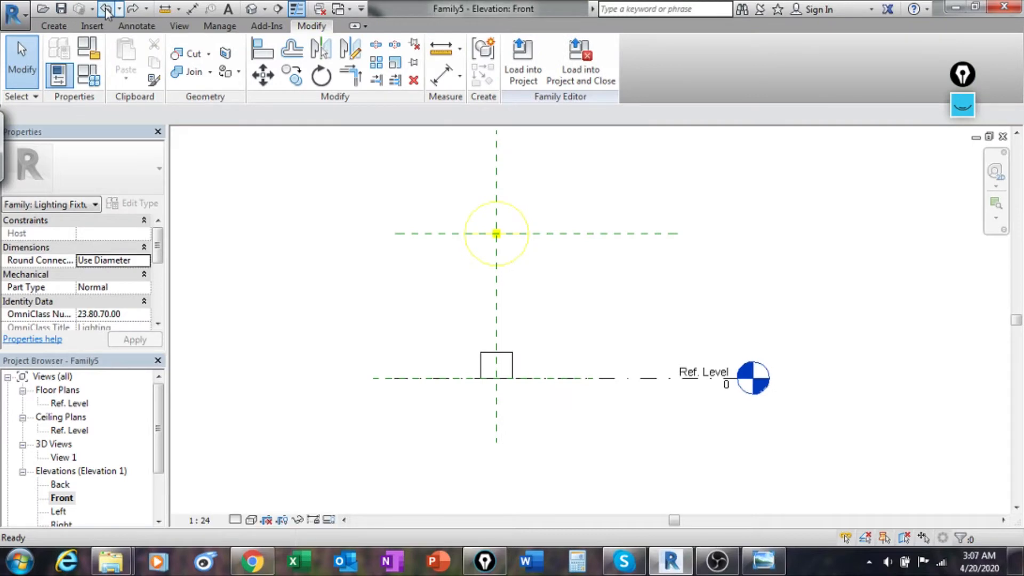
Check the recessed ceiling lights in the bedroom photo again in Windows Photo Viewer and return to the Front elevation in Revit.
scroll(512, 278, "up", 4)
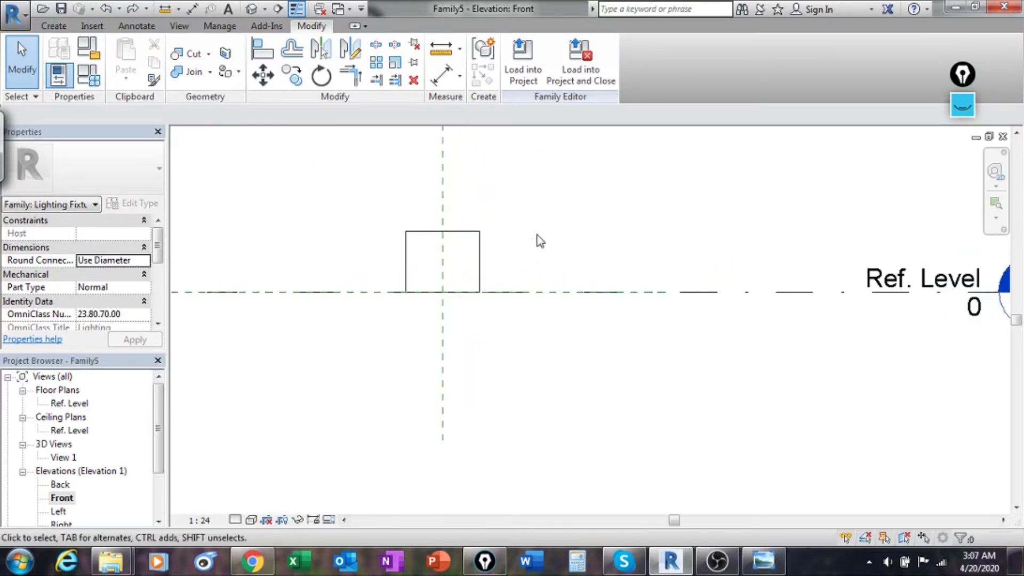
middle_click_drag(537, 236, 657, 251)
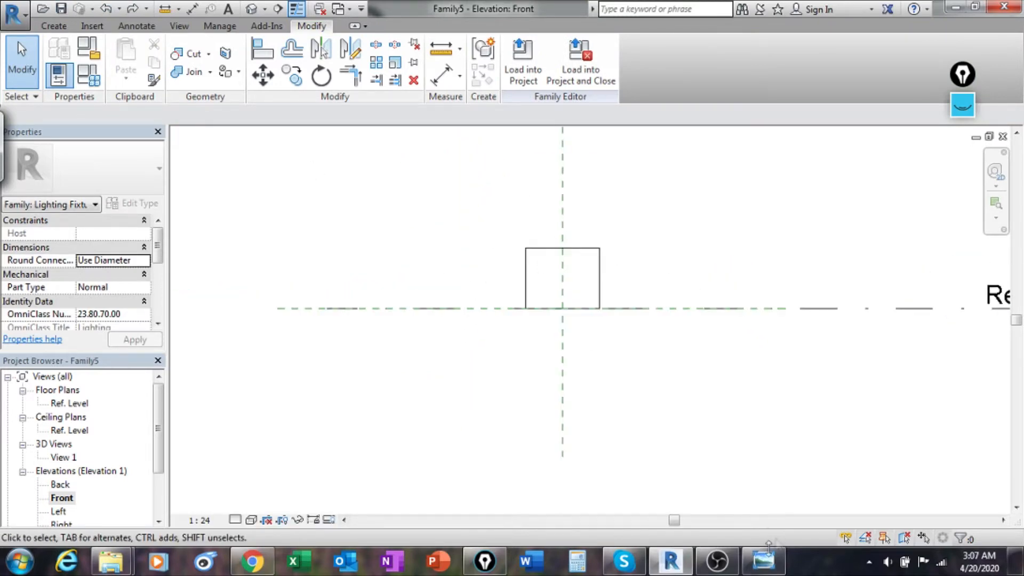
left_click(765, 559)
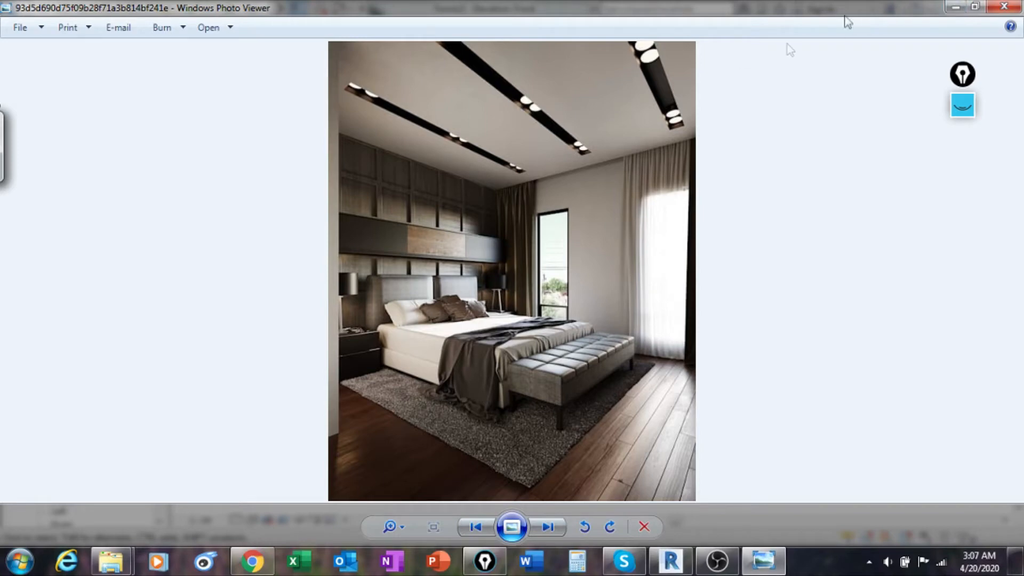
left_click(952, 7)
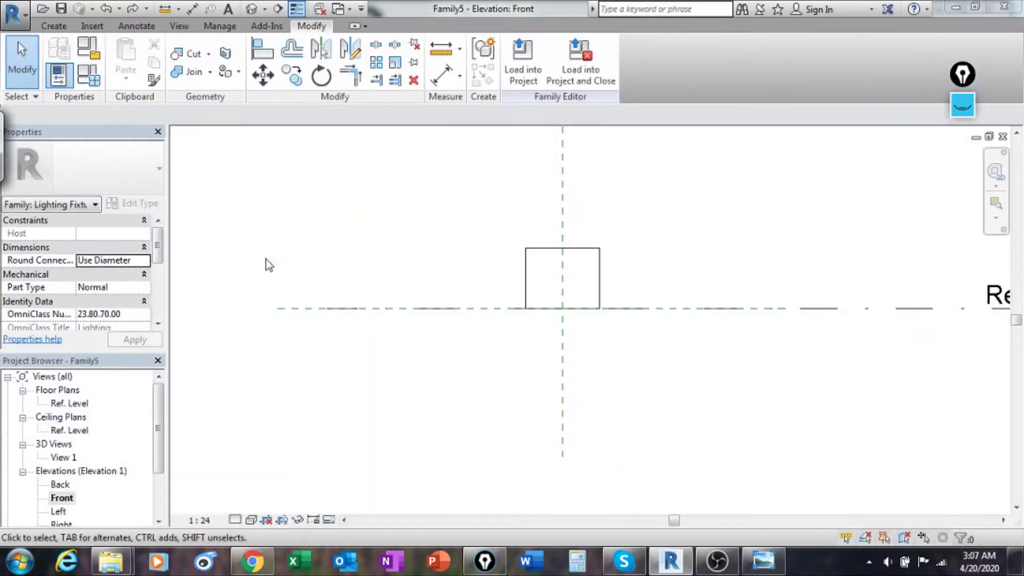
Place a reference plane in the Front elevation, offset 200 mm above the Ref. Level plane.
left_click(53, 26)
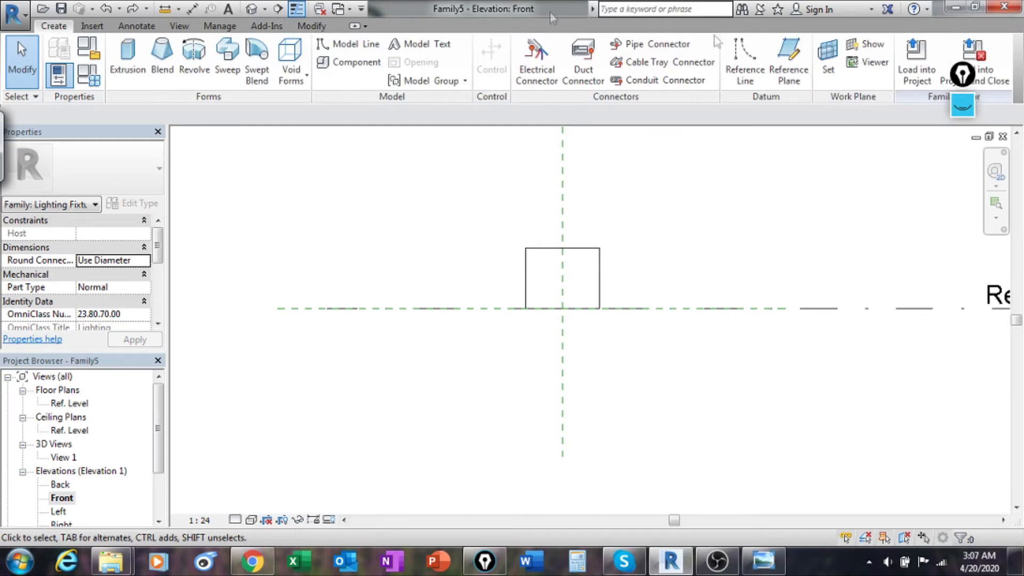
left_click(792, 70)
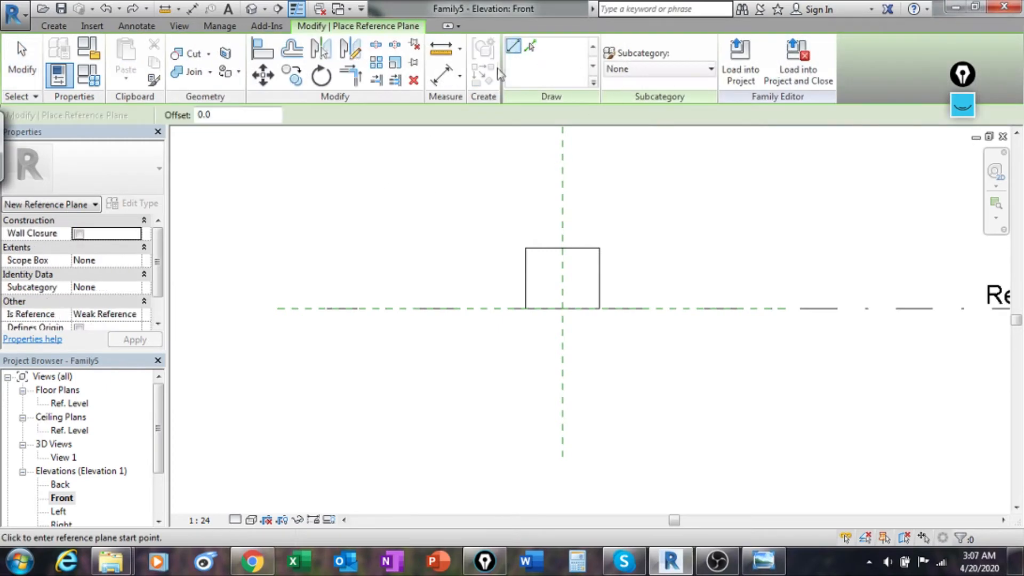
left_click(536, 50)
double_click(224, 115)
type("200")
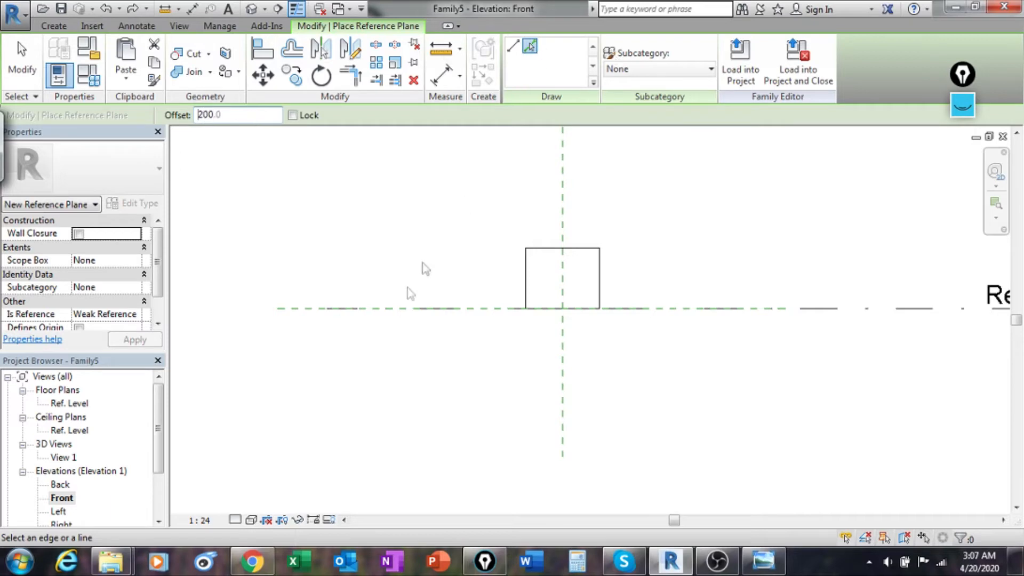
left_click(418, 309)
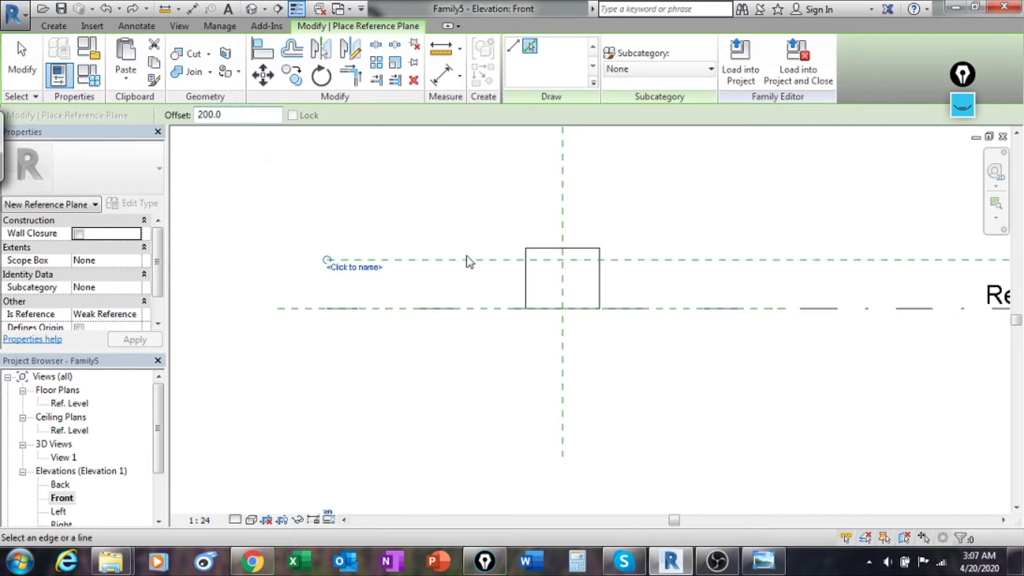
left_click(23, 63)
Lower the top of the cylindrical extrusion to the 200 mm reference plane.
scroll(563, 269, "up", 2)
middle_click_drag(563, 269, 485, 245)
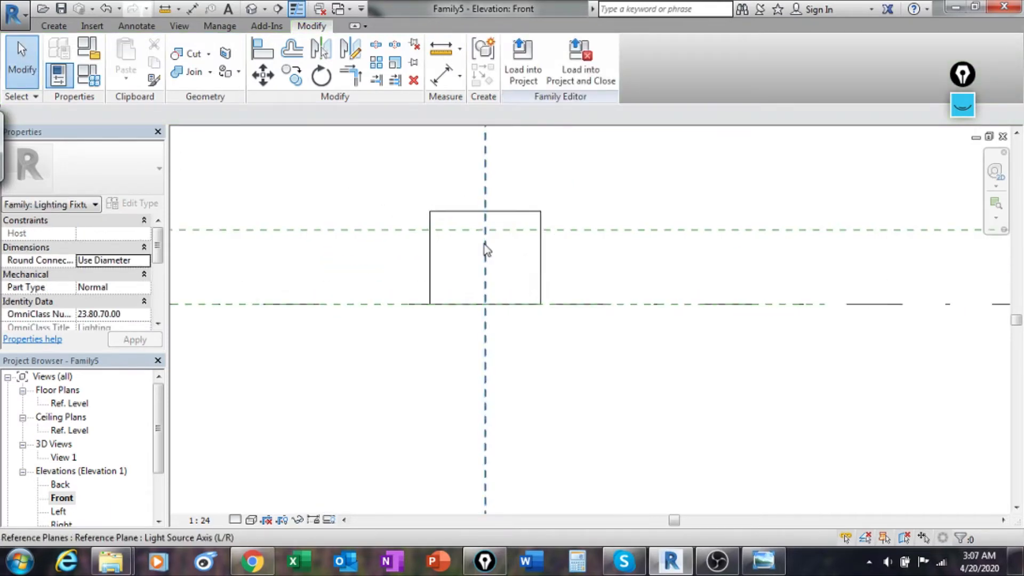
left_click(513, 209)
left_click_drag(484, 204, 485, 227)
left_click(616, 202)
left_click(631, 280)
middle_click_drag(581, 290, 644, 294)
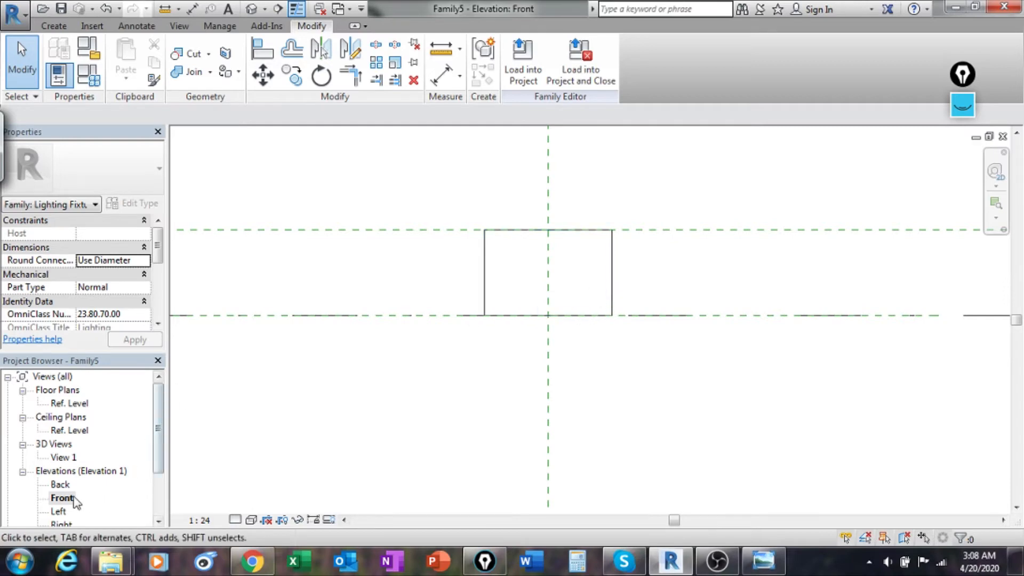
middle_click_drag(367, 286, 407, 275)
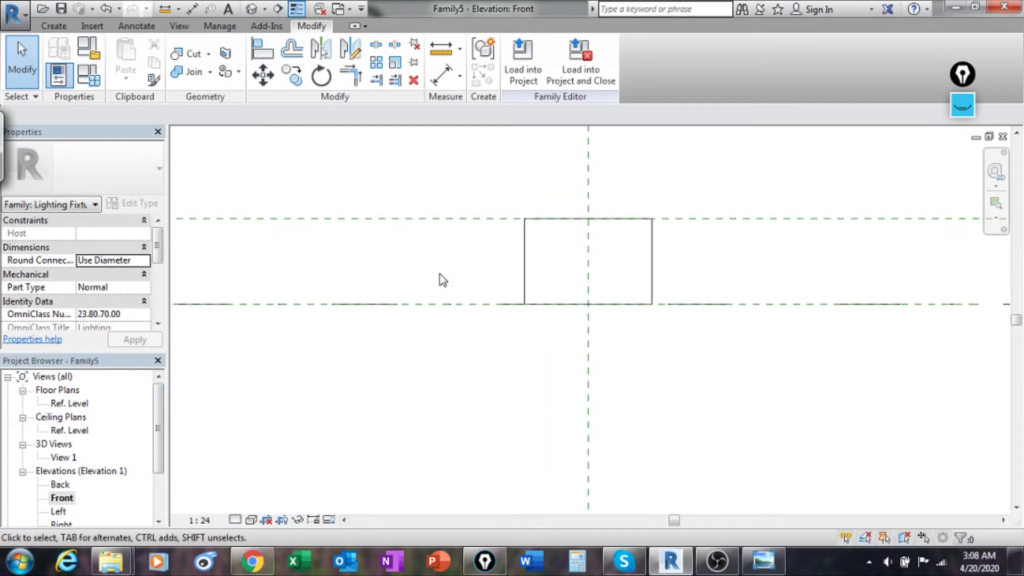
In the Ref. Level floor plan, create a void extrusion 250 mm deep from the cylinder's edges offset 20 mm inward.
double_click(68, 403)
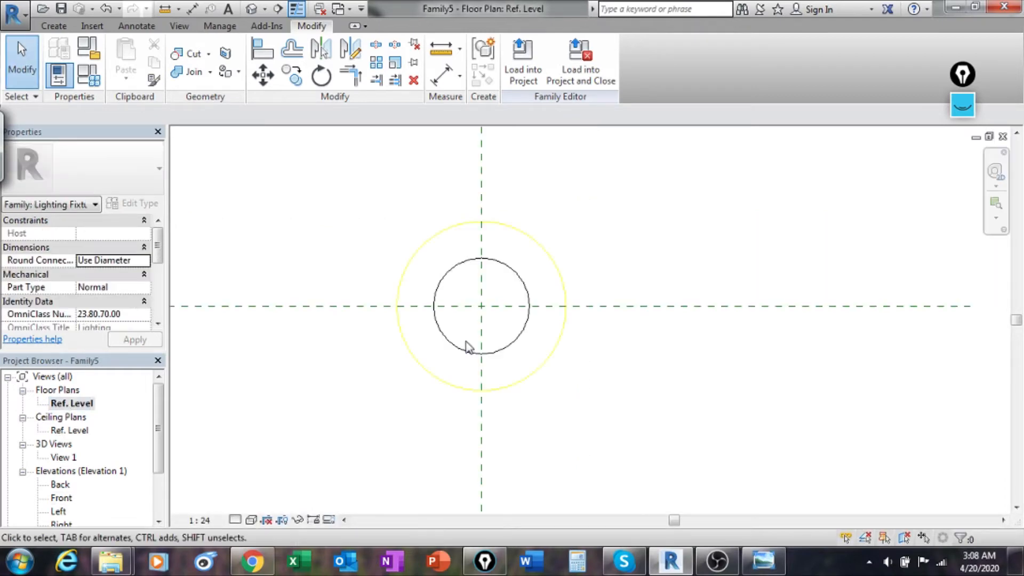
scroll(519, 286, "up", 4)
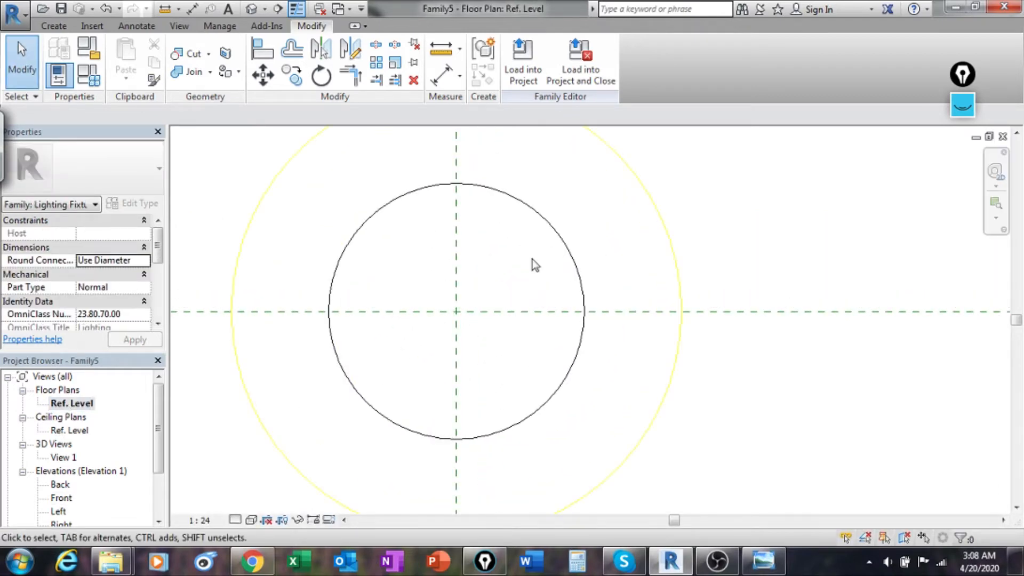
left_click(54, 26)
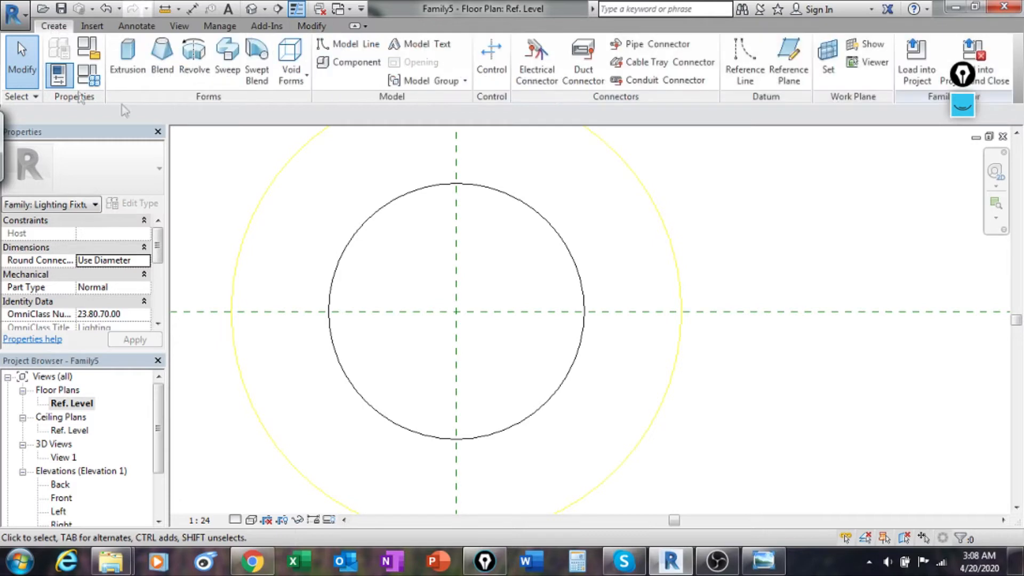
left_click(291, 66)
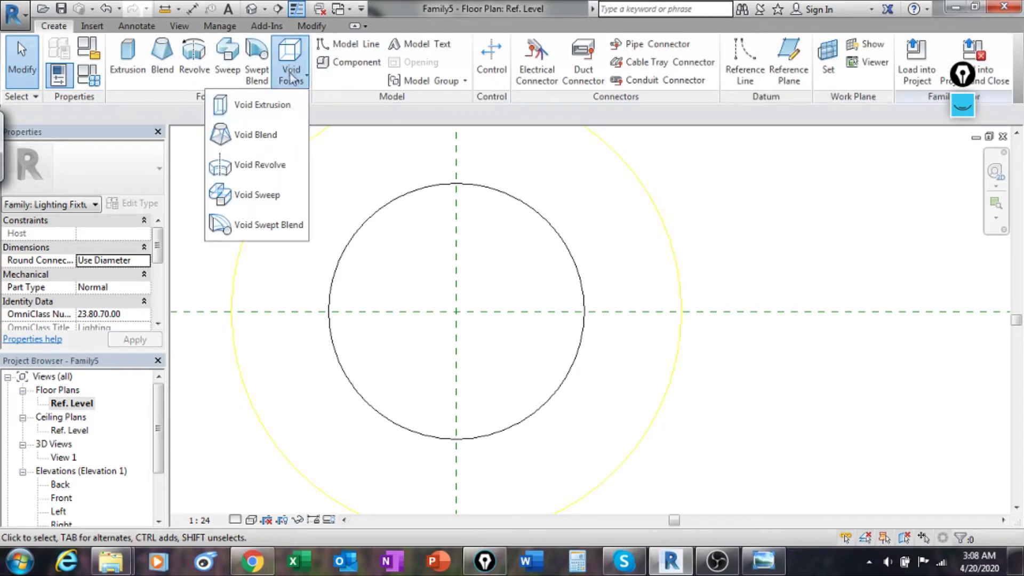
left_click(270, 109)
left_click(579, 79)
double_click(226, 118)
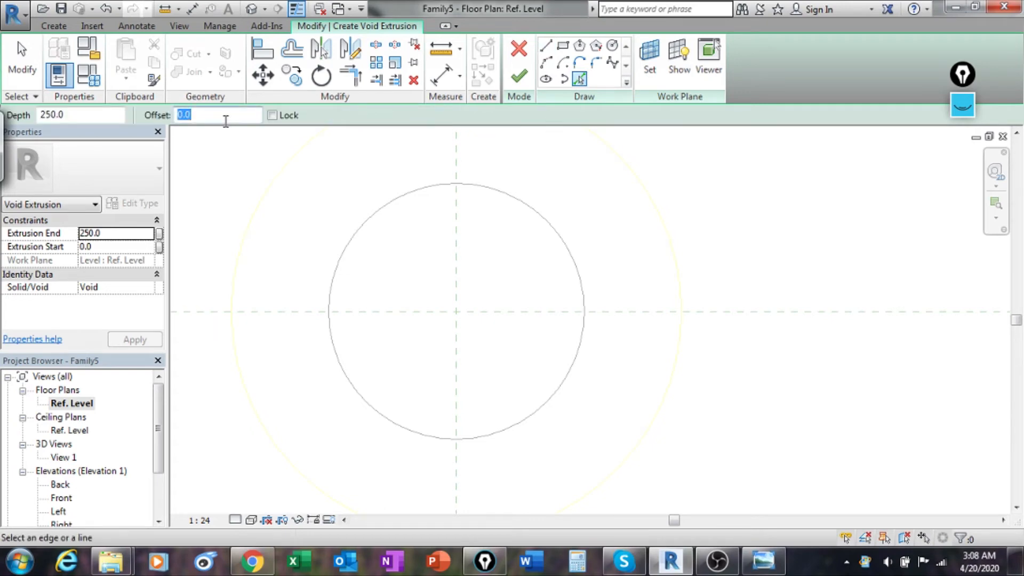
type("10")
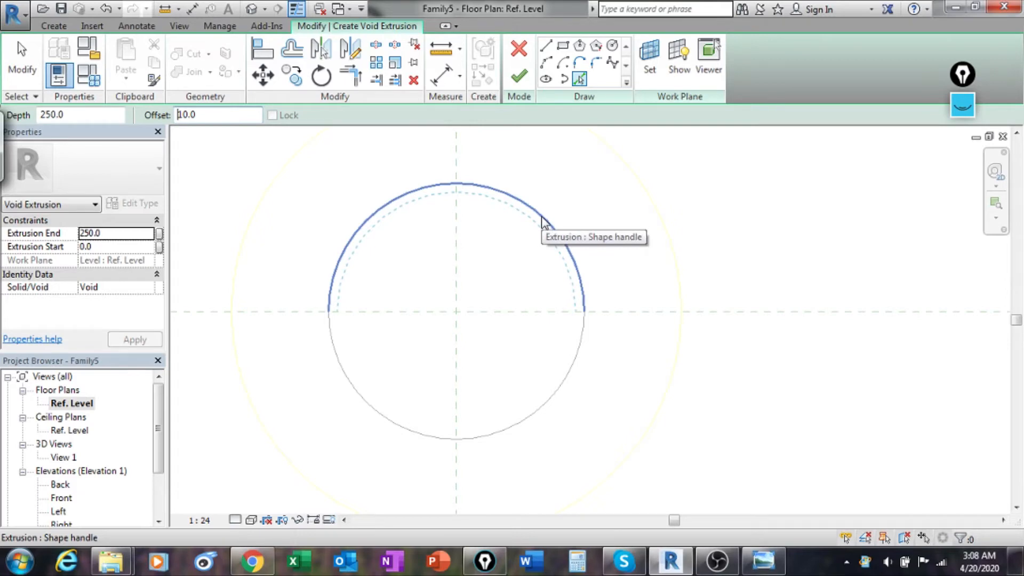
left_click_drag(196, 115, 145, 115)
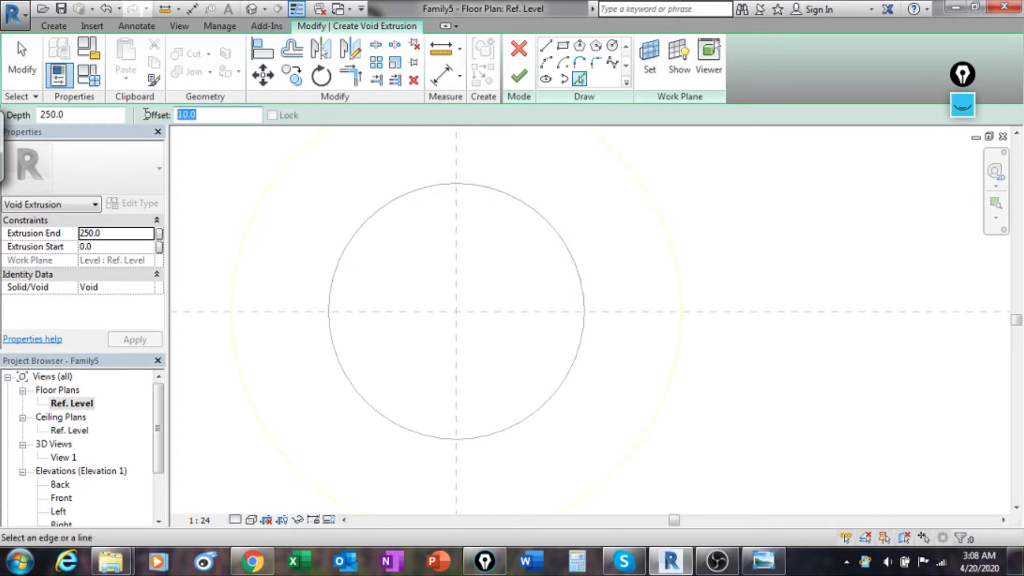
type("20")
left_click(536, 216)
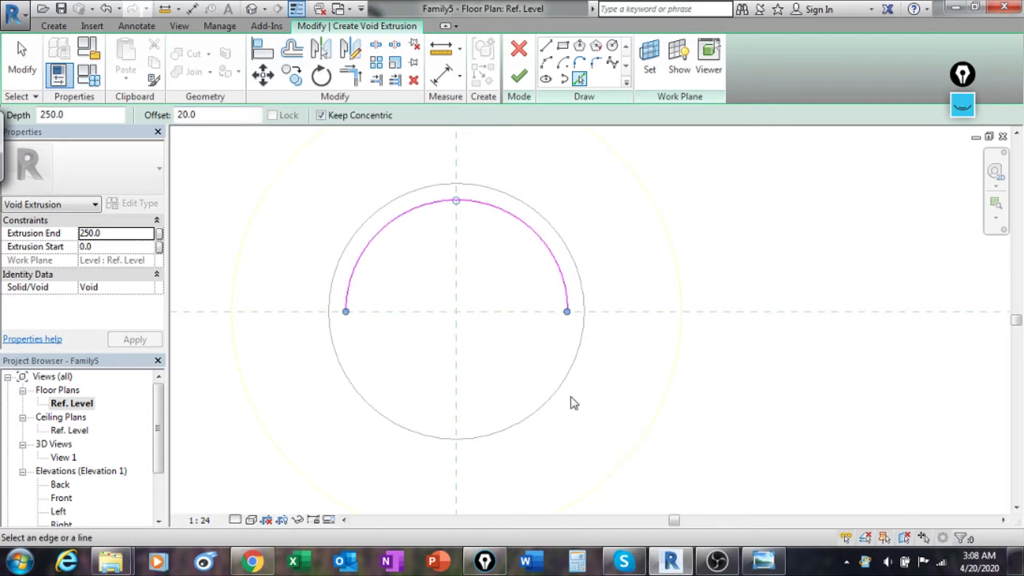
left_click(561, 379)
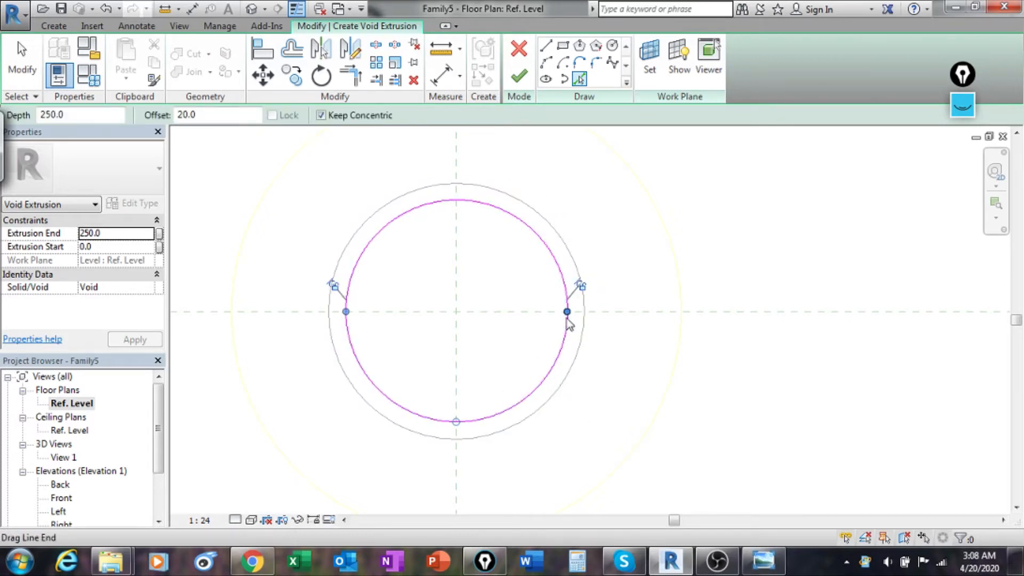
left_click(519, 81)
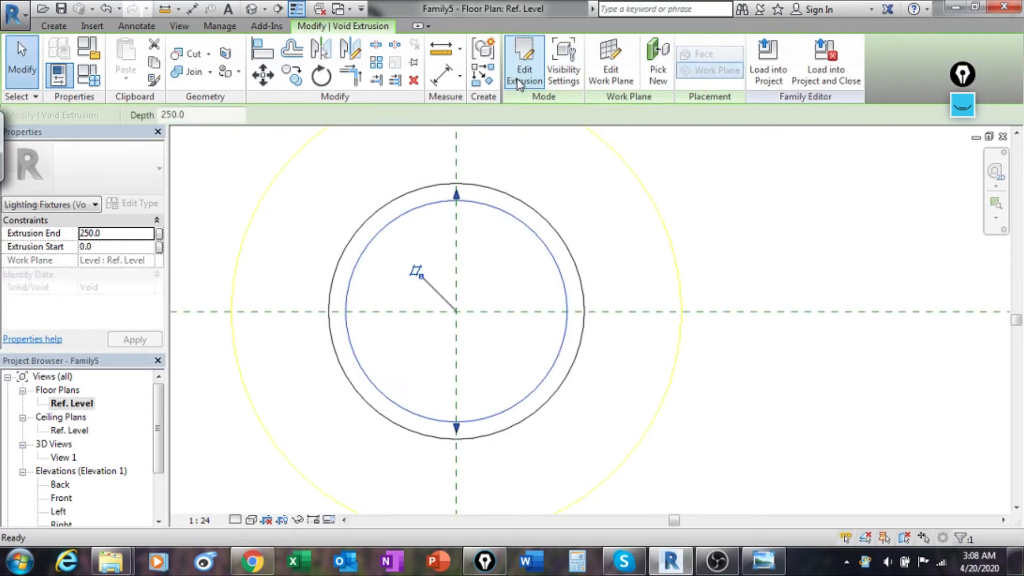
In the Left elevation, pull the void extrusion's top down to slightly below the top of the cylinder.
double_click(59, 511)
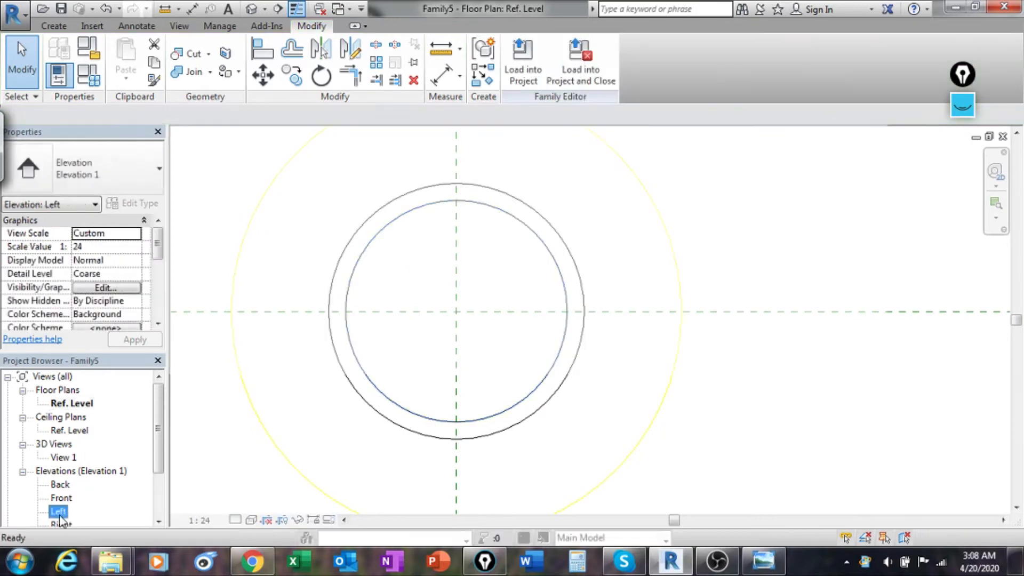
scroll(515, 312, "up", 6)
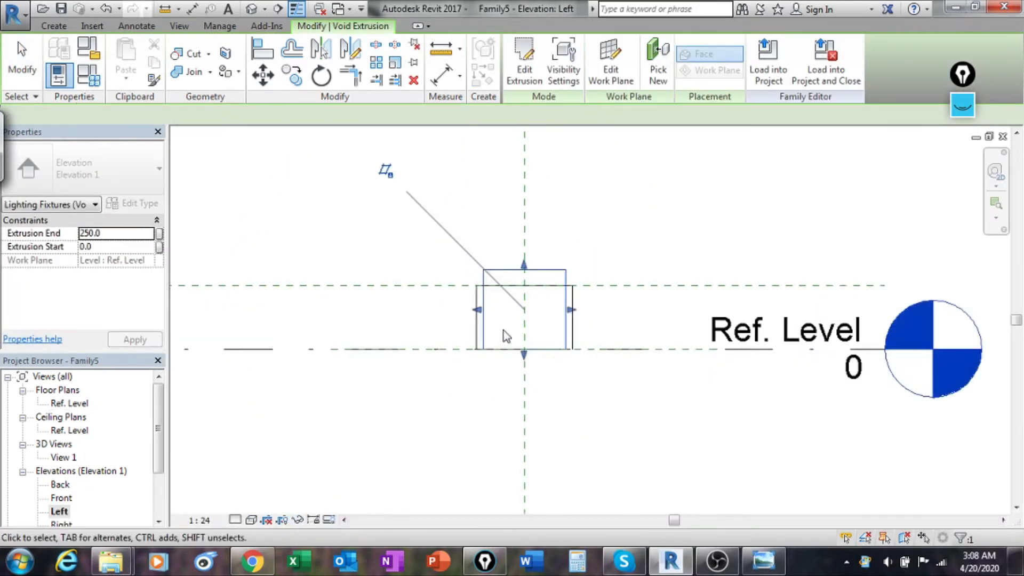
left_click_drag(520, 144, 523, 209)
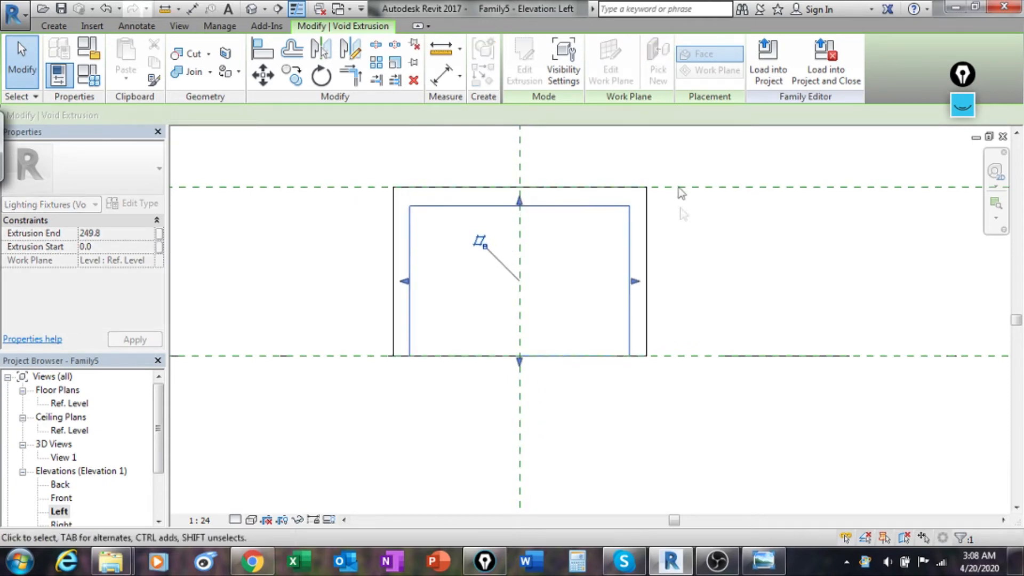
middle_click_drag(737, 258, 677, 281)
left_click(660, 299)
left_click(563, 225)
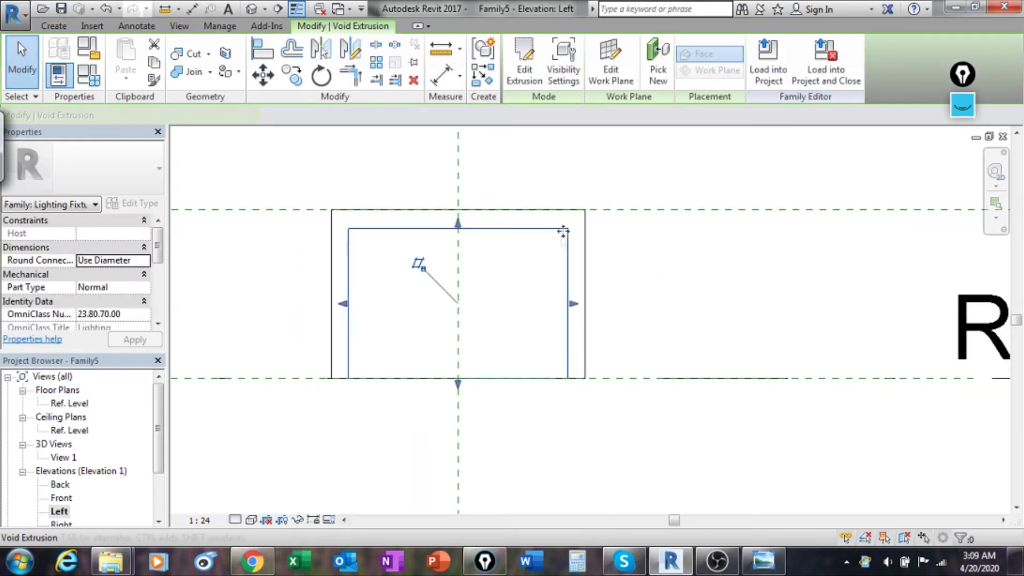
left_click(670, 252)
middle_click_drag(686, 279, 665, 279)
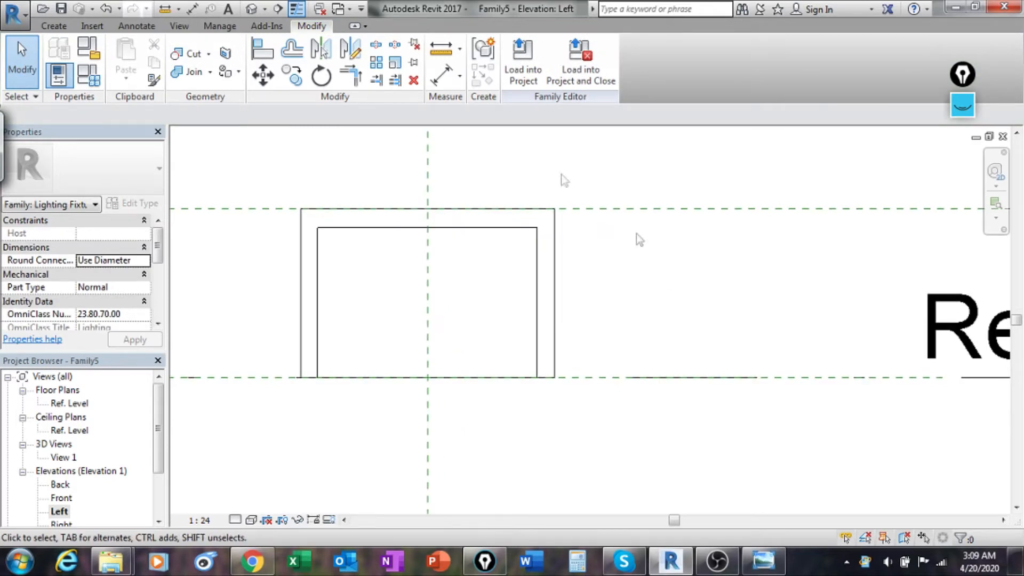
Place a reference plane offset 20 mm below the cylinder's top reference plane.
left_click(54, 25)
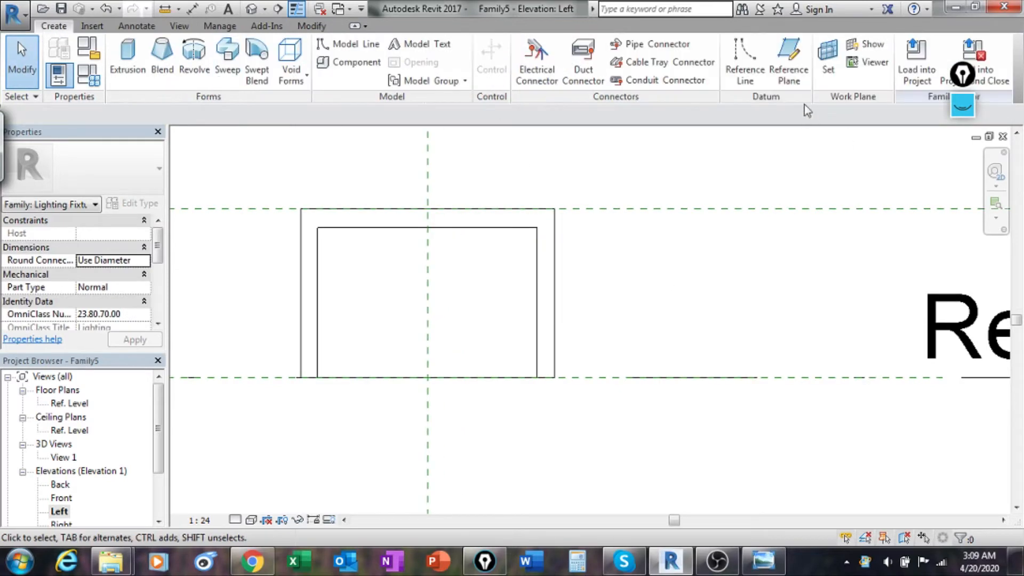
left_click(789, 58)
left_click(244, 118)
type("10")
left_click(530, 46)
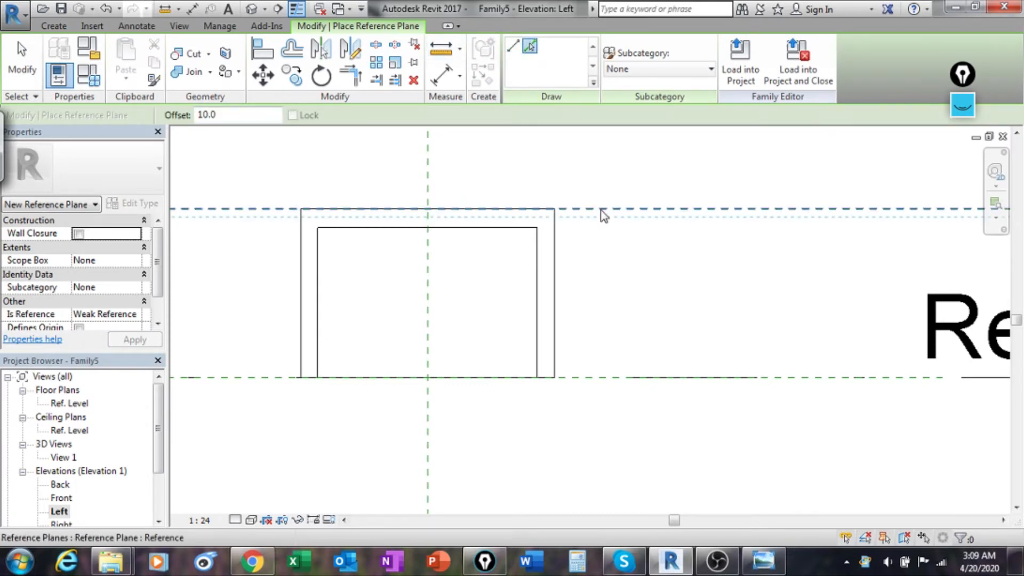
left_click(235, 117)
type("20")
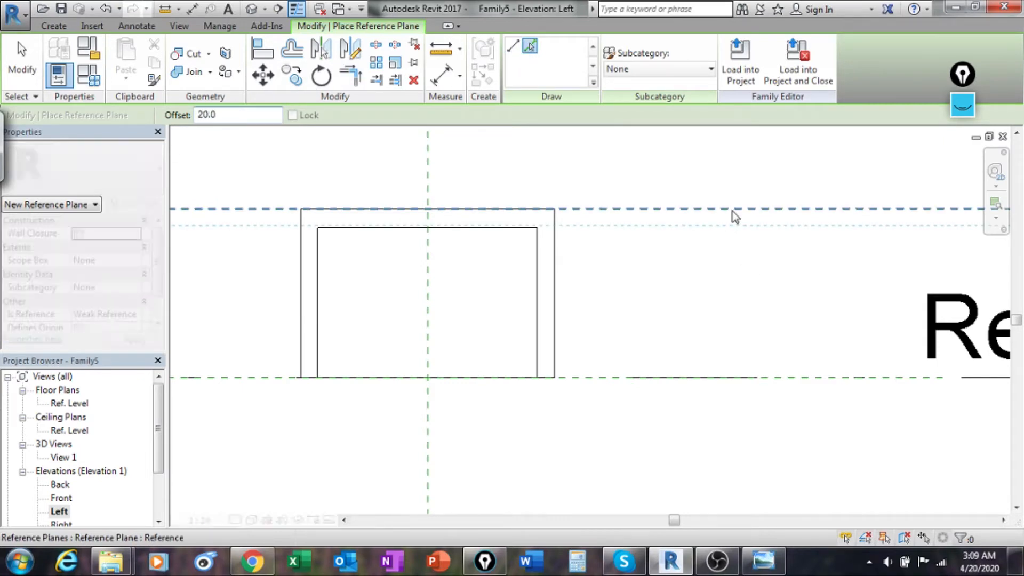
Align the top of the void extrusion to the reference plane 20 mm below the cylinder's top and lock the alignment.
scroll(314, 256, "up", 4)
key("a")
key("l")
left_click(407, 225)
left_click(407, 225)
scroll(421, 267, "down", 3)
scroll(539, 240, "up", 2)
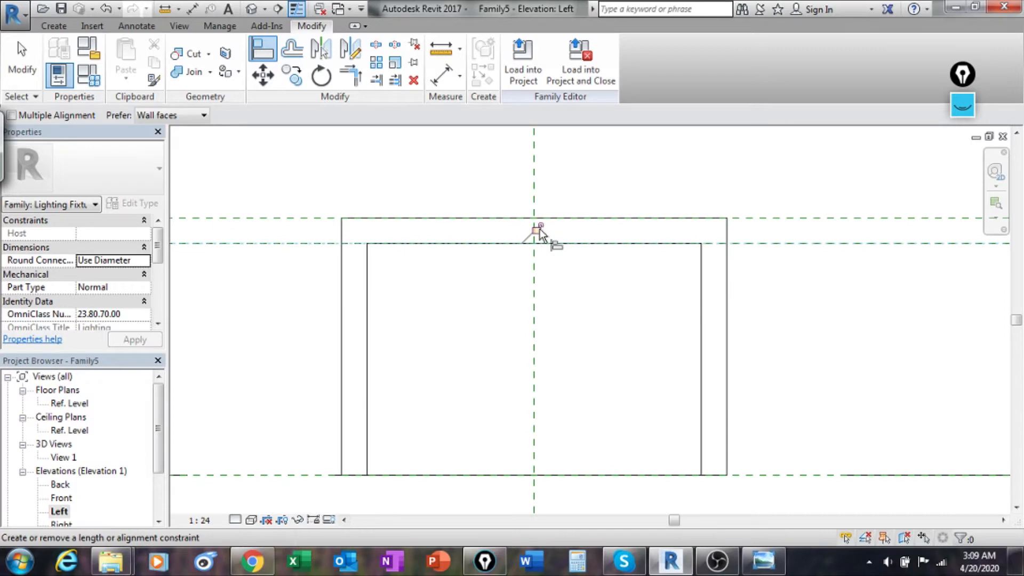
key("Escape")
key("Escape")
Select the void extrusion and check its lower end against the Ref. Level plane.
middle_click_drag(731, 384, 702, 266)
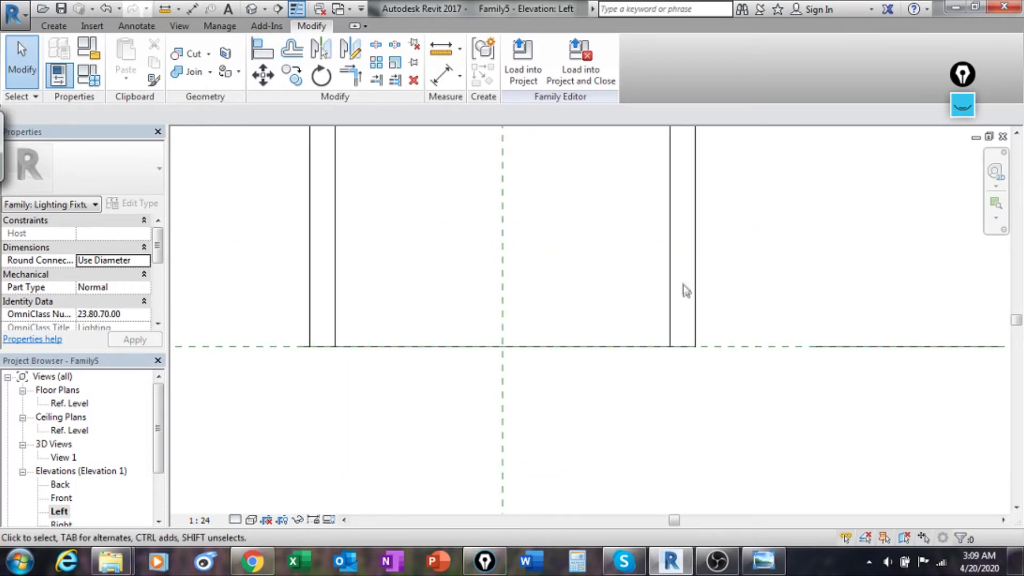
left_click(670, 286)
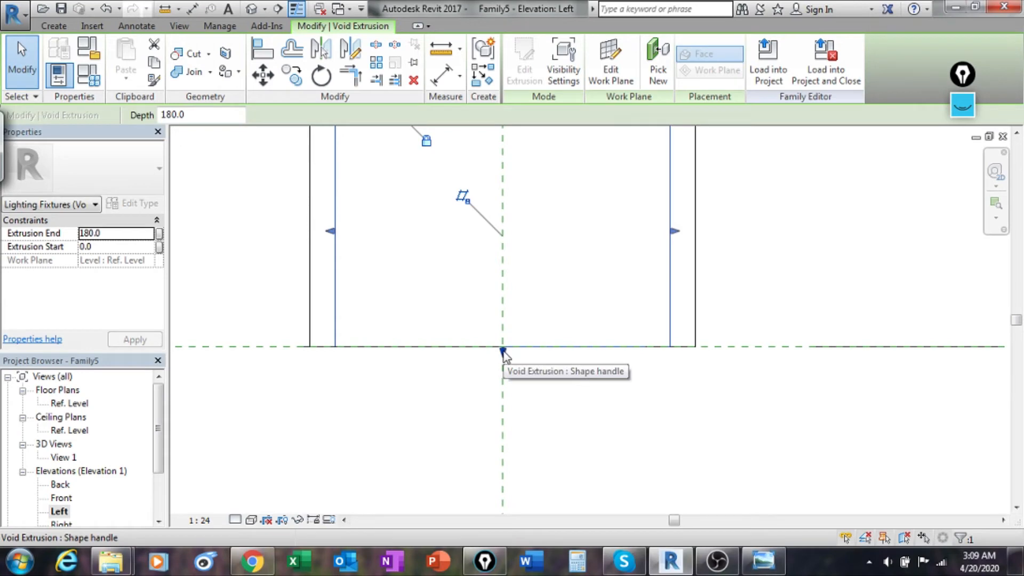
left_click(852, 254)
middle_click_drag(853, 254, 576, 271)
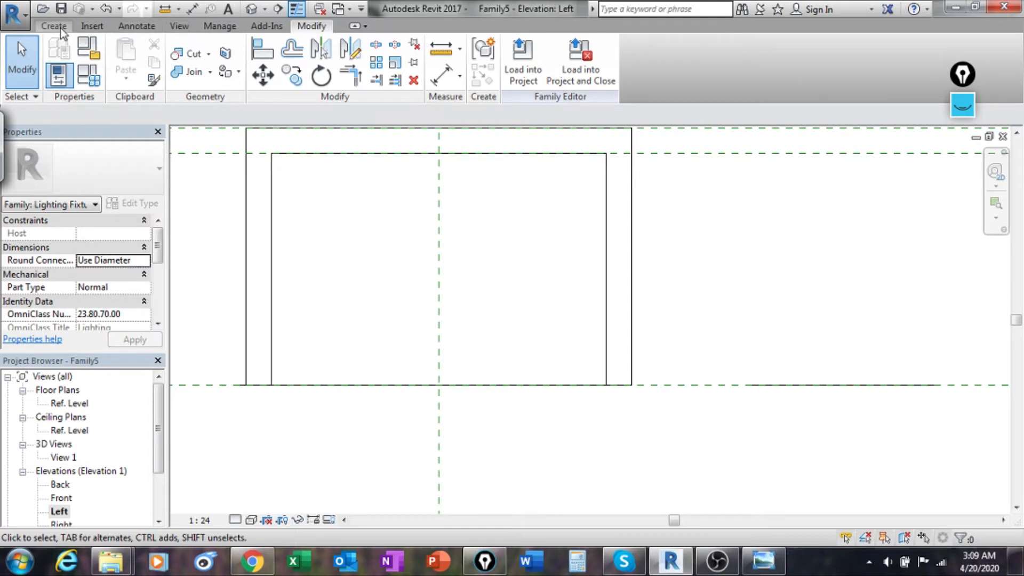
Open the default 3D view and examine the hollowed cylinder from below.
left_click(251, 9)
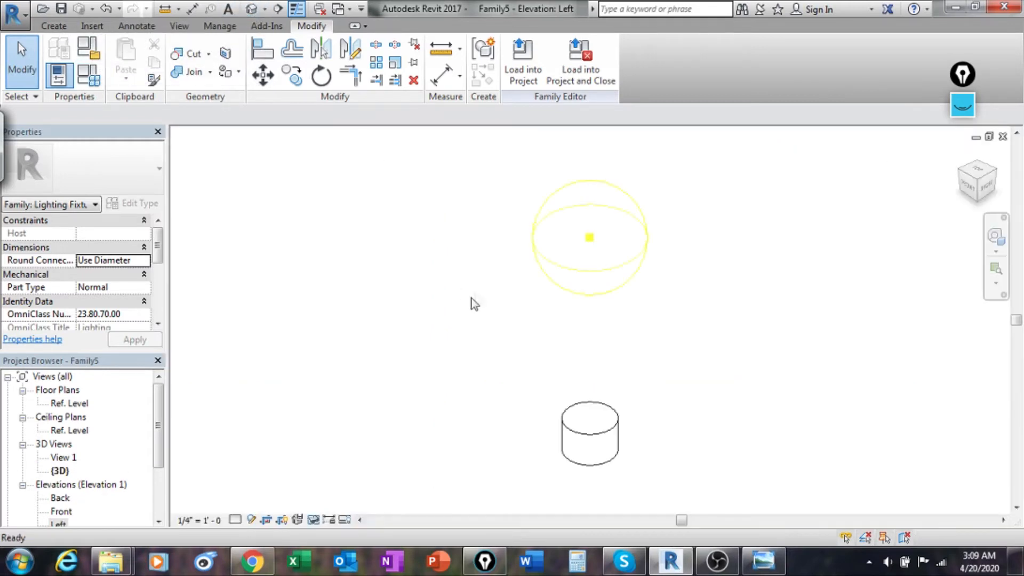
middle_click_drag(451, 419, 512, 235, "shift")
scroll(485, 337, "up", 5)
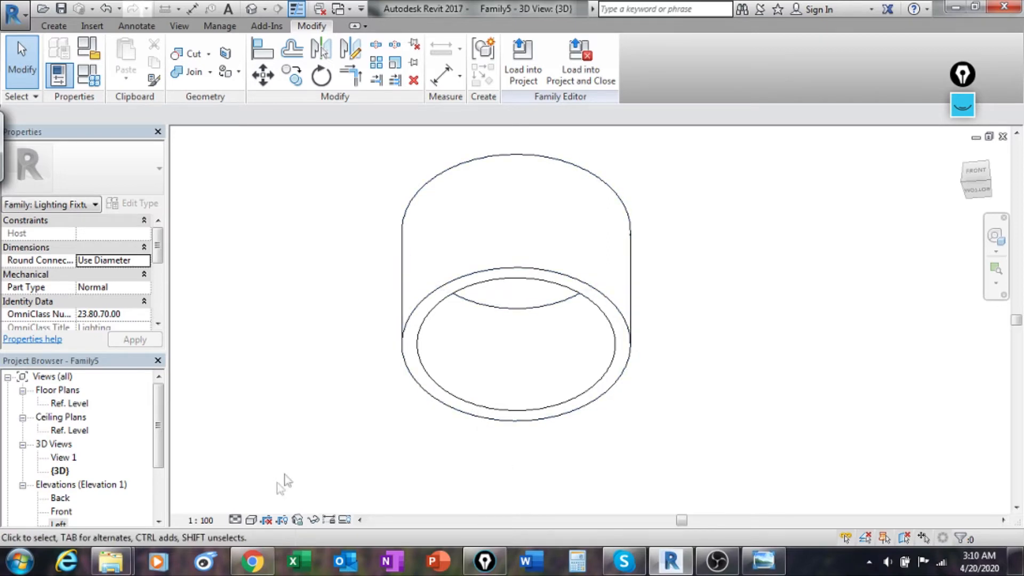
In the Ref. Level floor plan, create a solid extrusion from a 130 mm radius circle matching the housing's inner edge, ending at 5 mm.
double_click(67, 404)
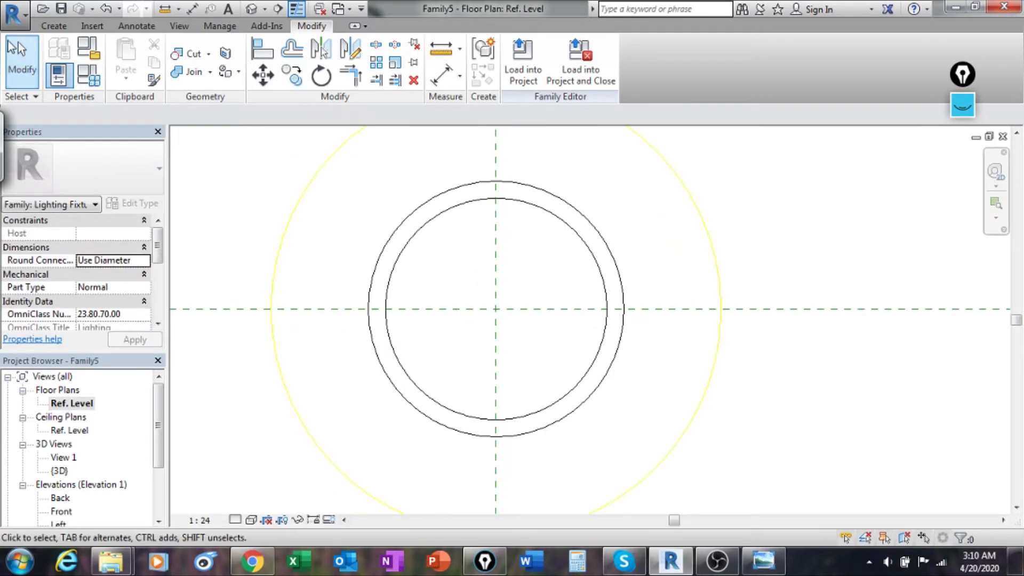
left_click(54, 25)
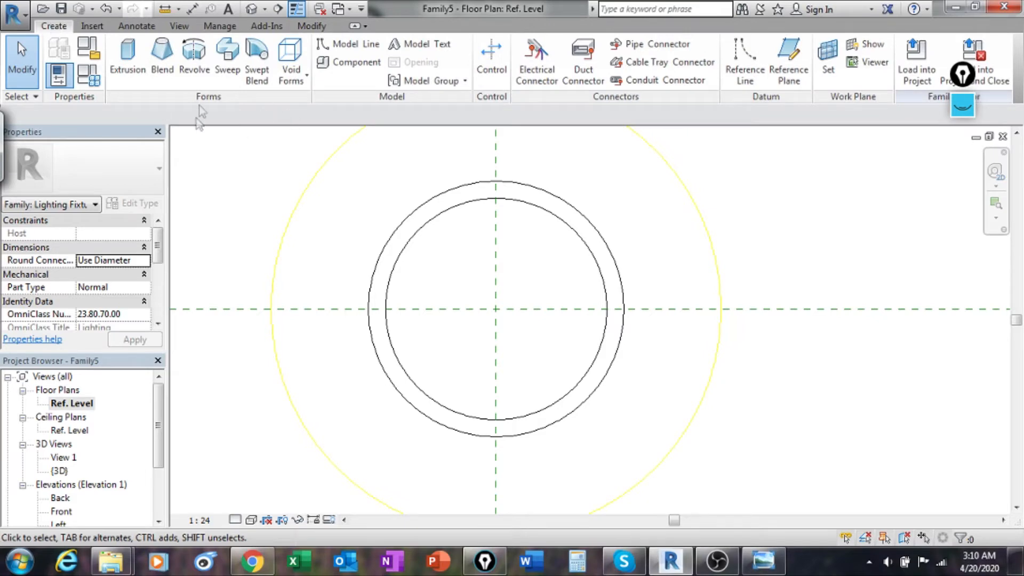
left_click(128, 53)
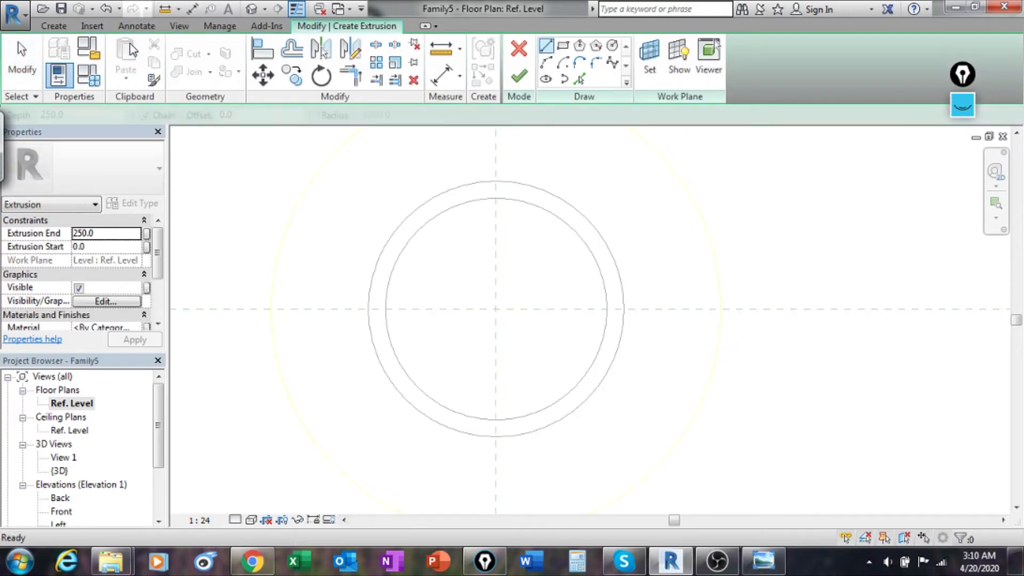
left_click(613, 47)
left_click(496, 309)
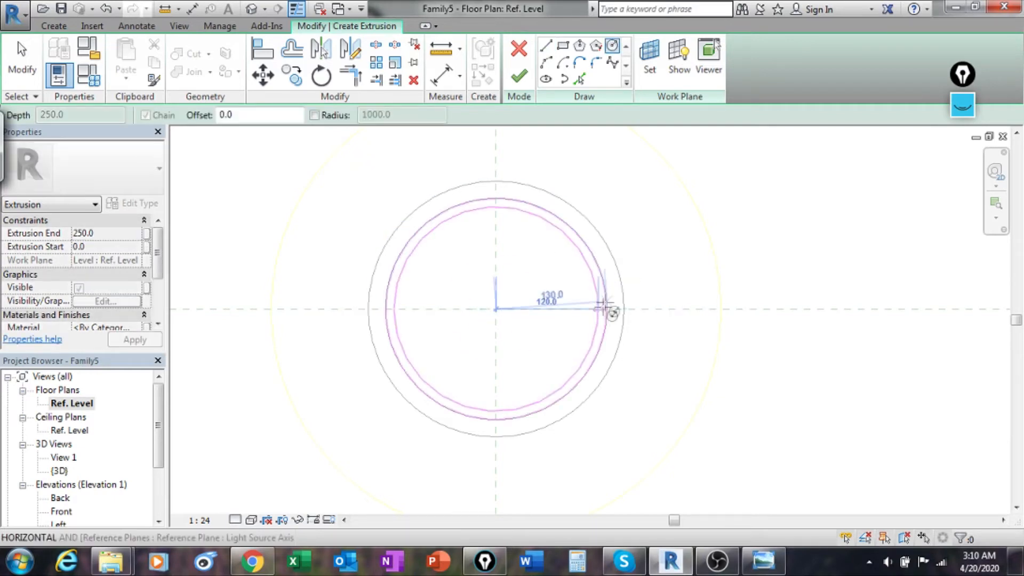
left_click(607, 310)
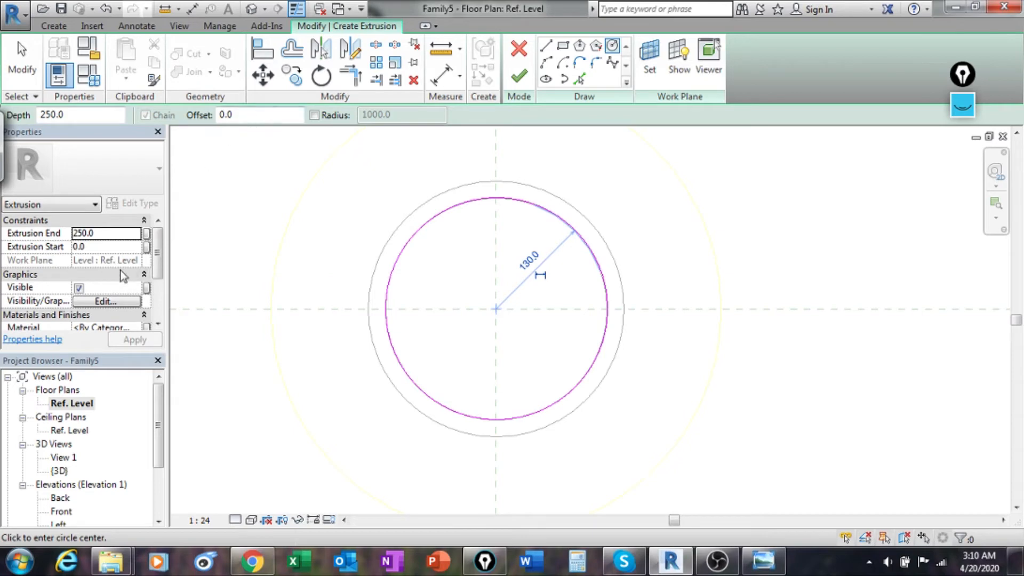
left_click(106, 233)
type("5")
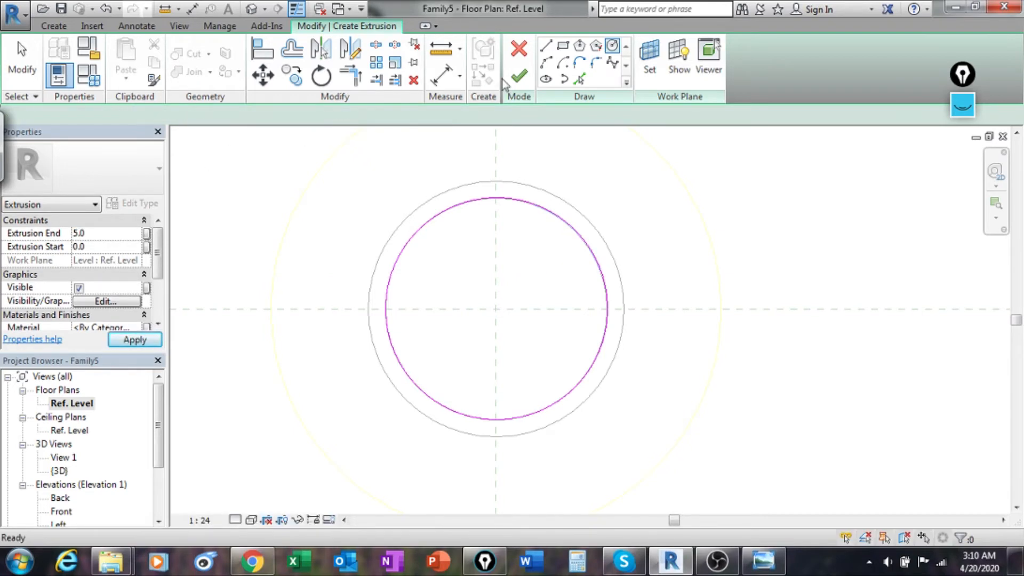
left_click(520, 76)
Assign the Glass material to the thin disc closing the housing's lower opening, selecting it in the 3D view.
left_click(251, 9)
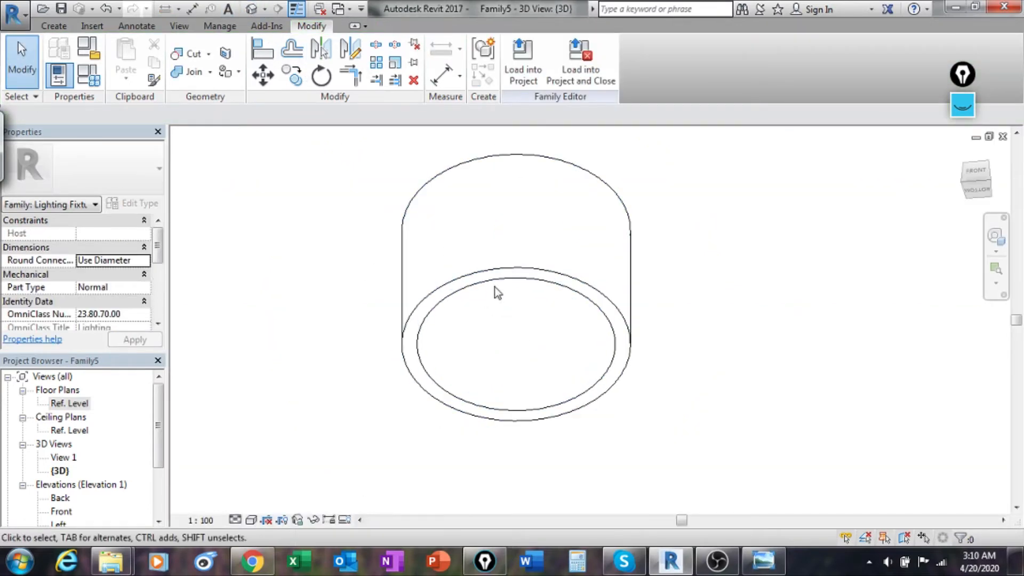
left_click(500, 283)
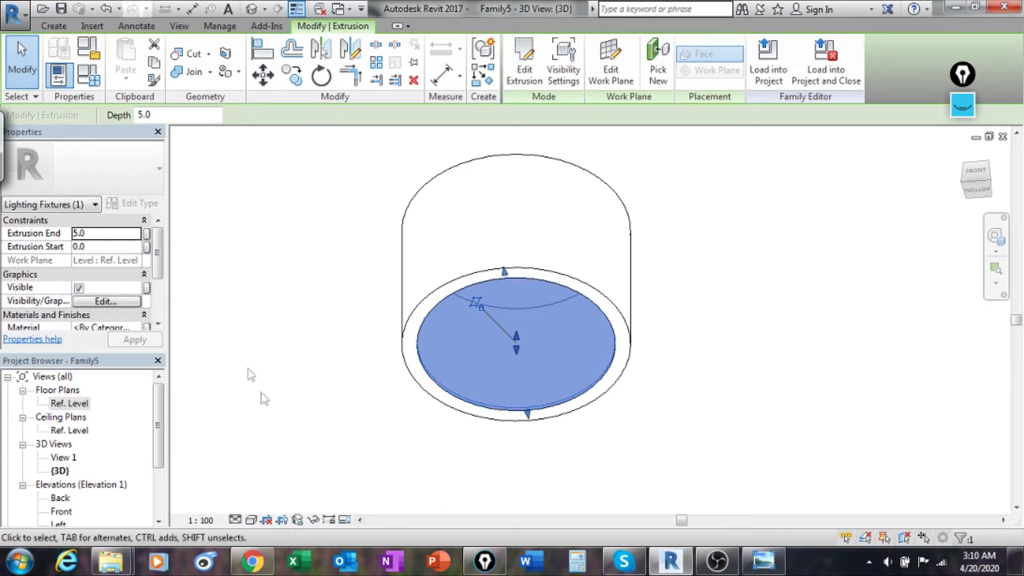
left_click_drag(169, 299, 288, 301)
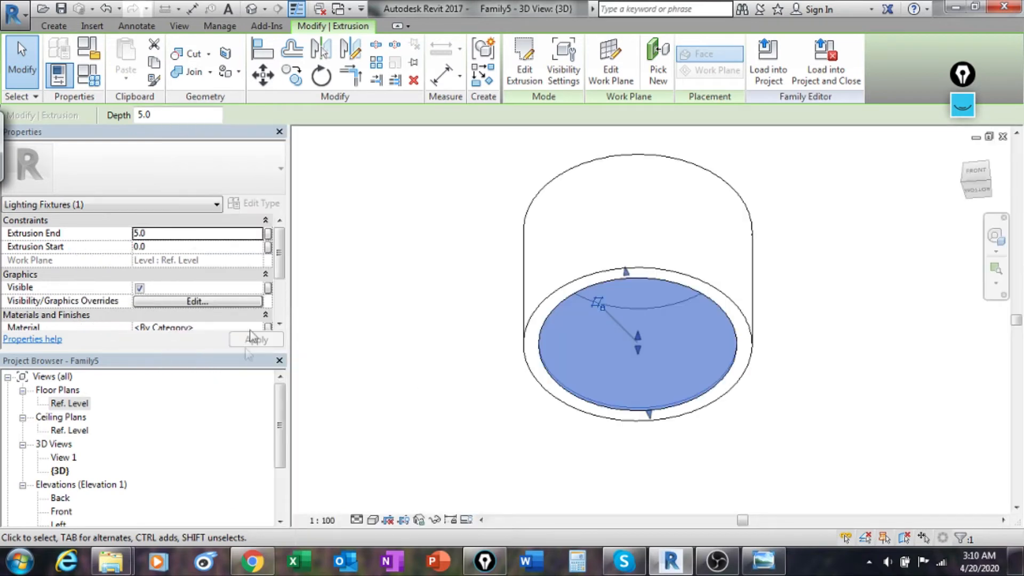
scroll(278, 250, "down", 3)
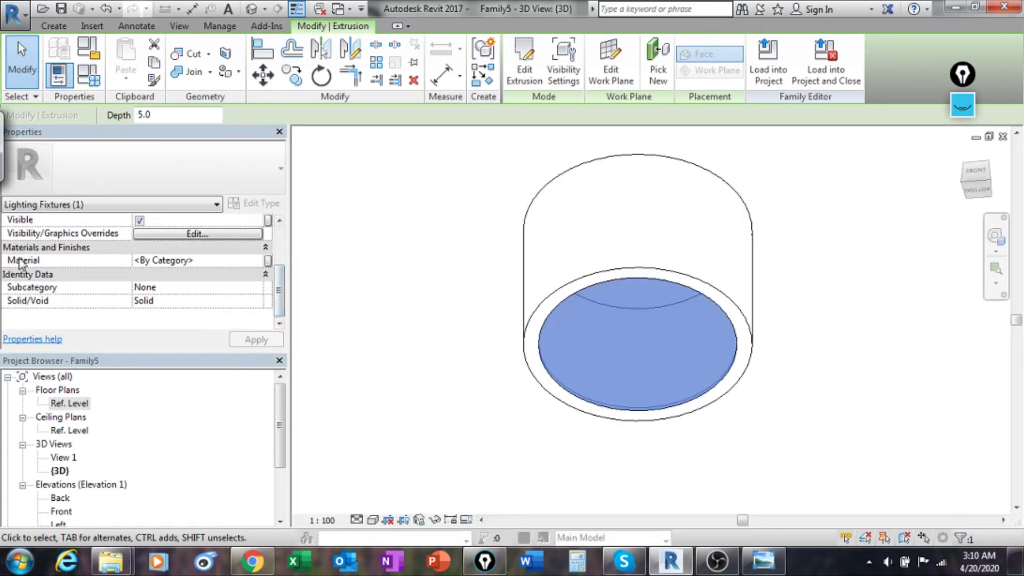
left_click(167, 263)
left_click(257, 261)
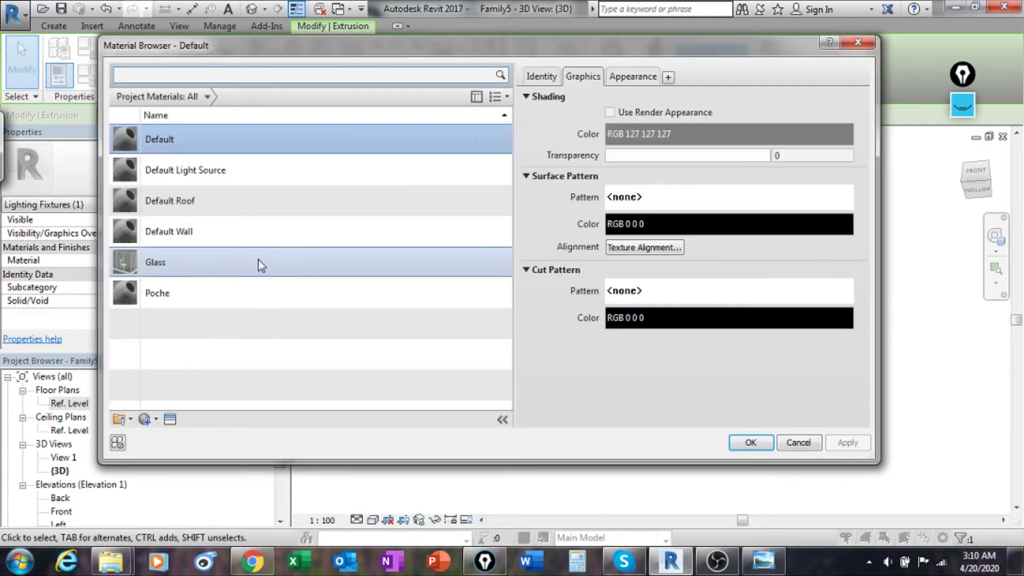
left_click(203, 262)
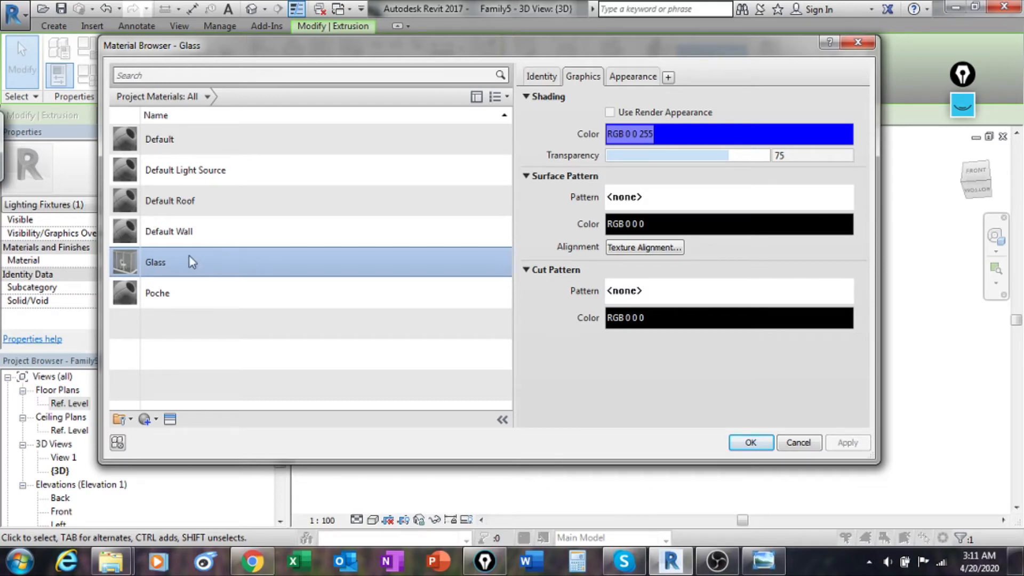
left_click(170, 420)
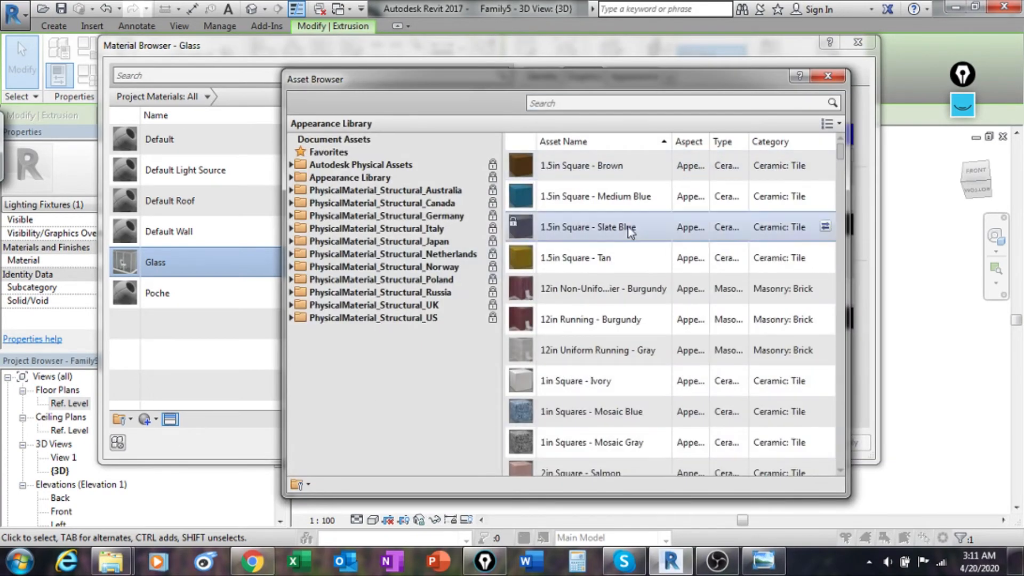
left_click(826, 74)
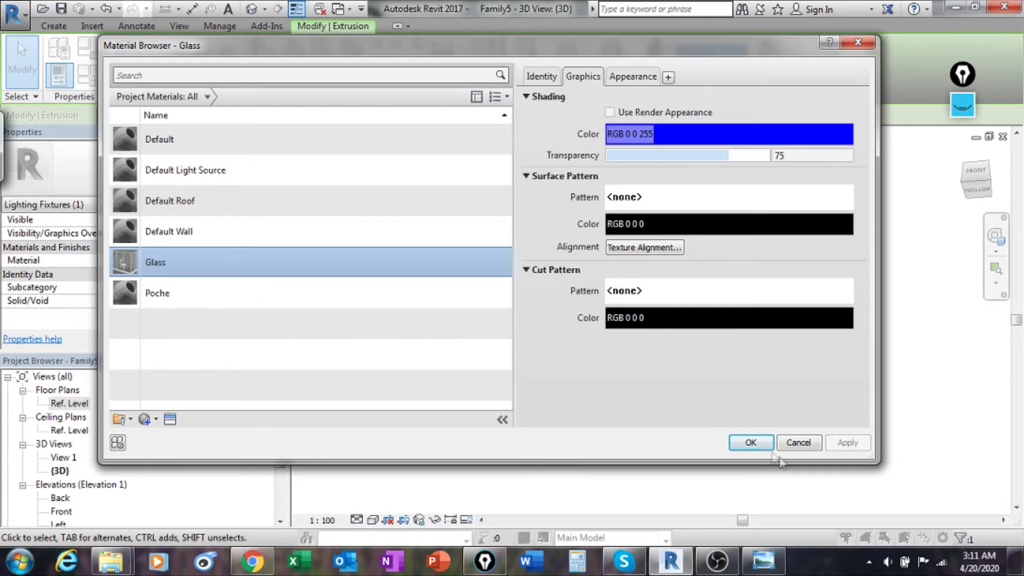
left_click(752, 443)
left_click(853, 354)
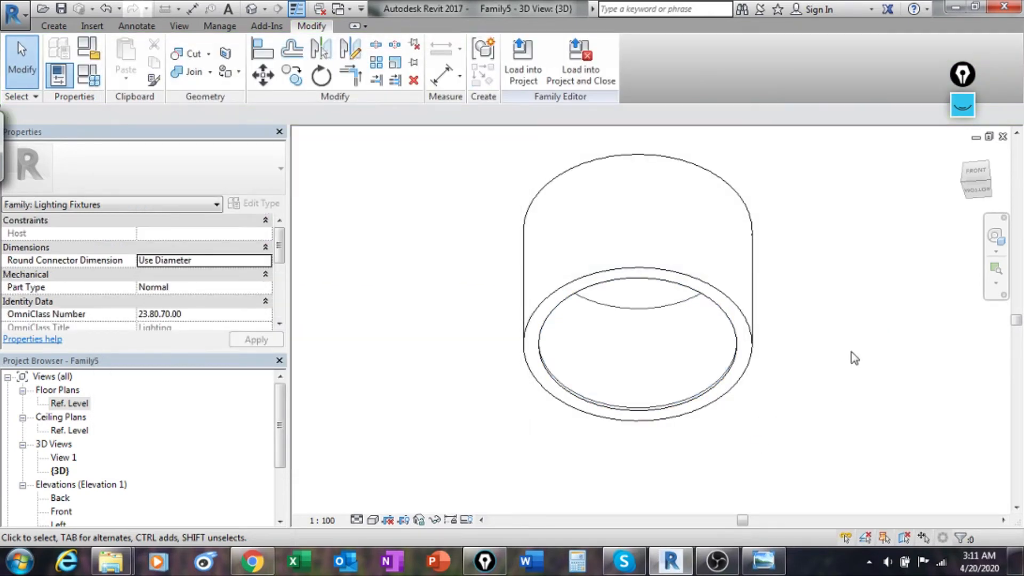
Set the 3D view's visual style to Shaded and examine the fixture together with the light source.
left_click(373, 520)
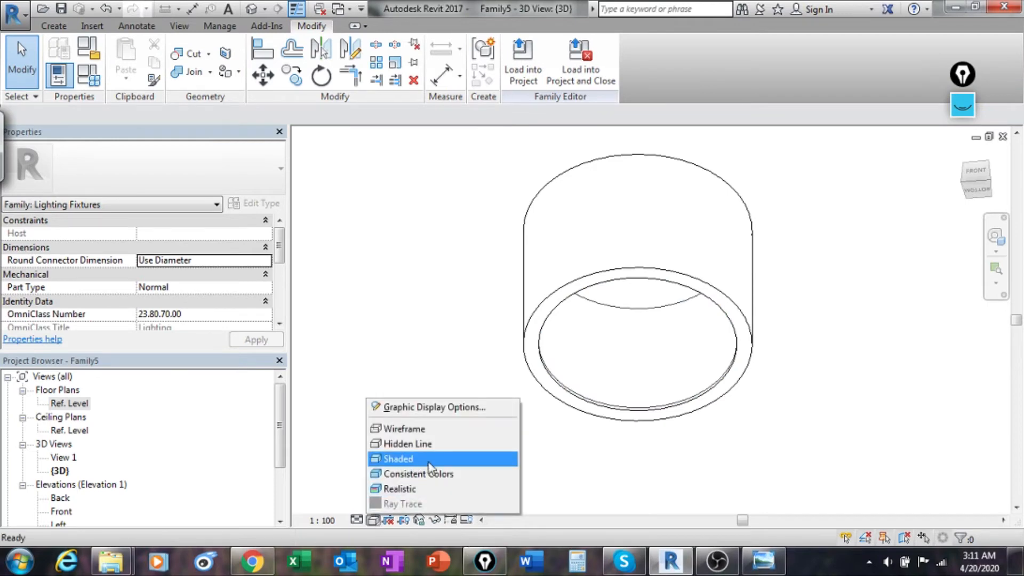
left_click(404, 460)
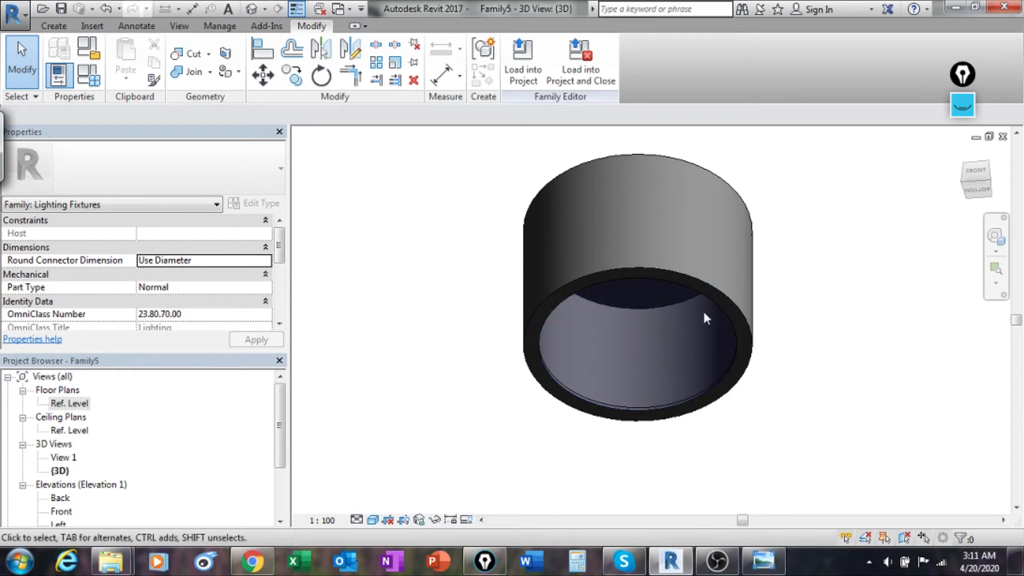
scroll(703, 311, "down", 4)
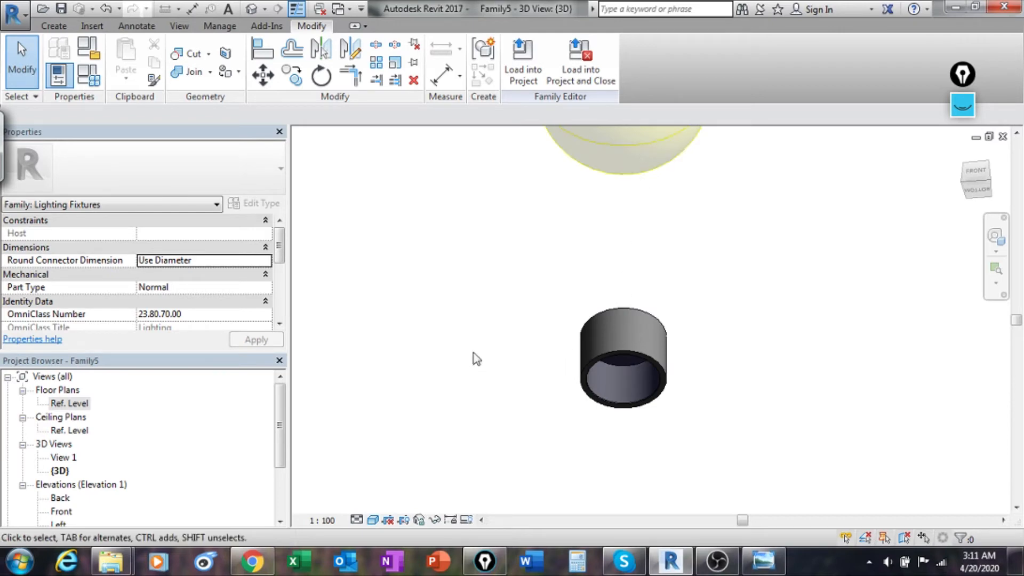
In the Front elevation, move the Light Source Elevation reference plane down inside the housing, about 80 mm above Ref. Level.
double_click(62, 516)
middle_click_drag(684, 315, 542, 347)
scroll(587, 288, "down", 2)
middle_click_drag(596, 276, 529, 360)
scroll(548, 320, "down", 3)
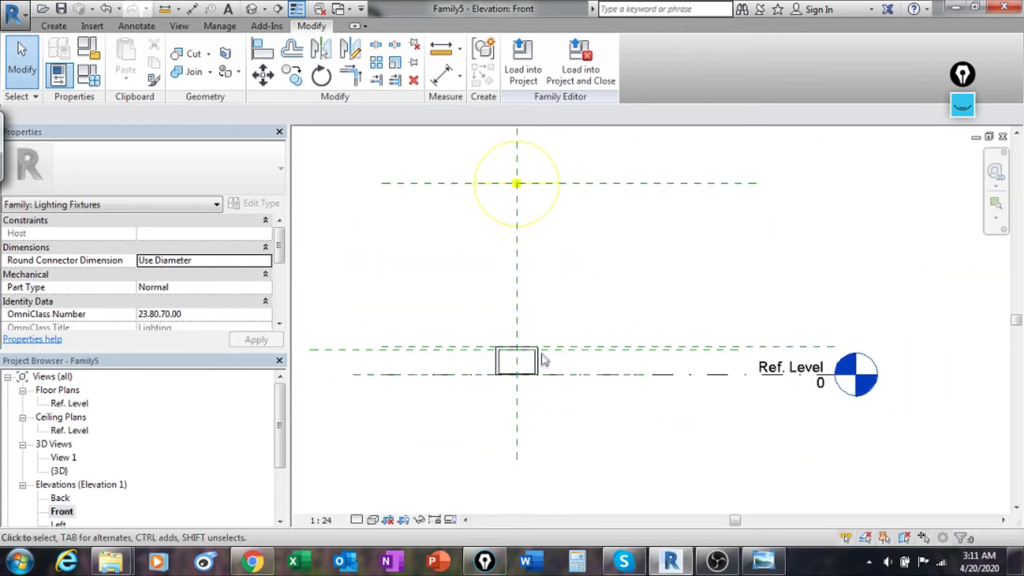
scroll(551, 375, "up", 5)
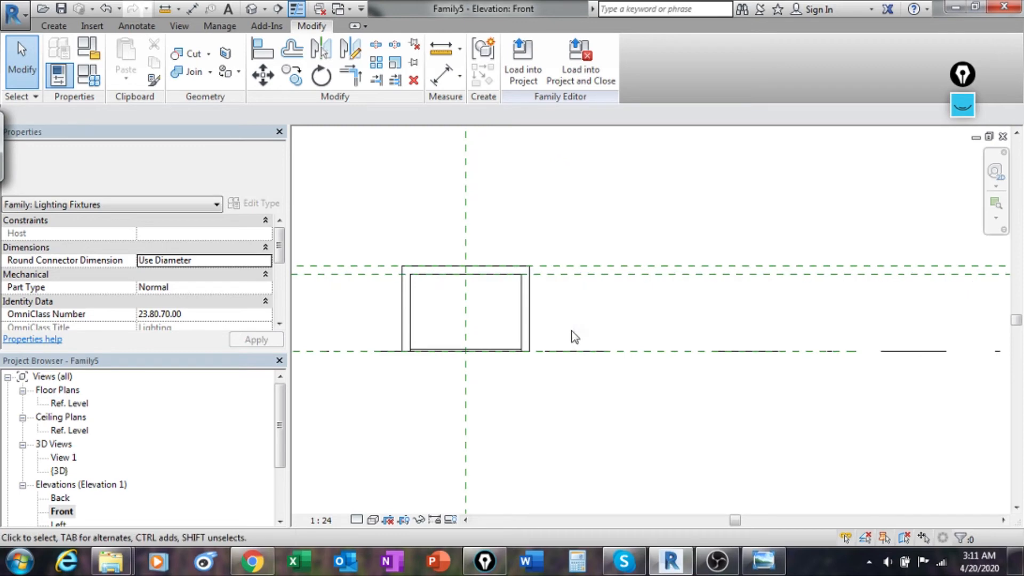
scroll(570, 360, "down", 7)
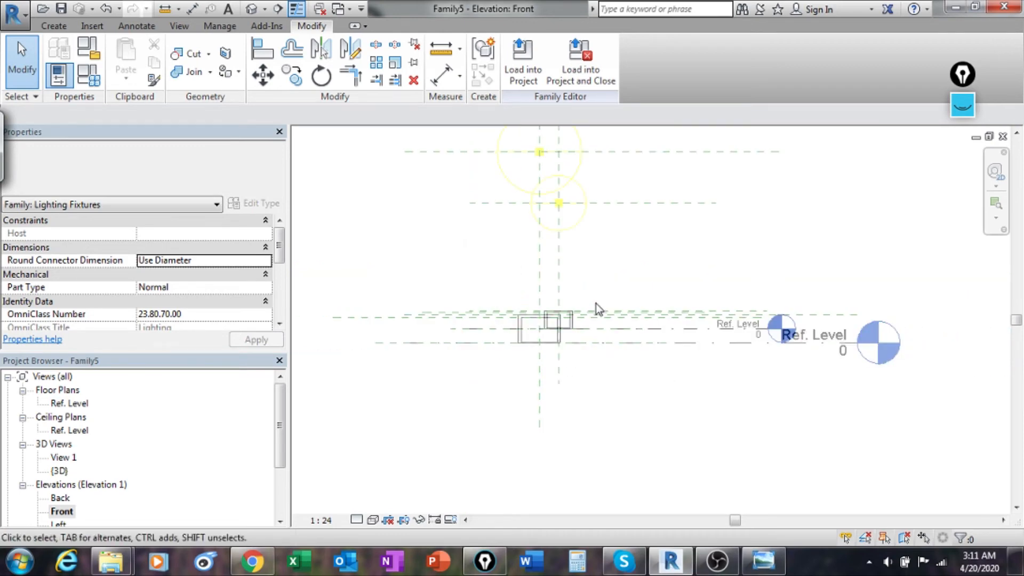
left_click(614, 204)
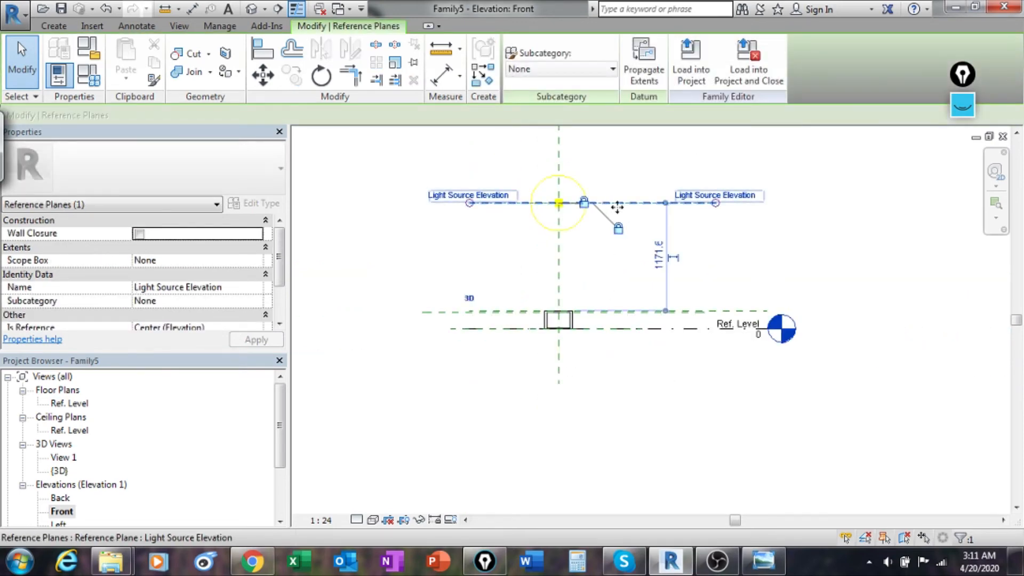
left_click_drag(614, 206, 618, 327)
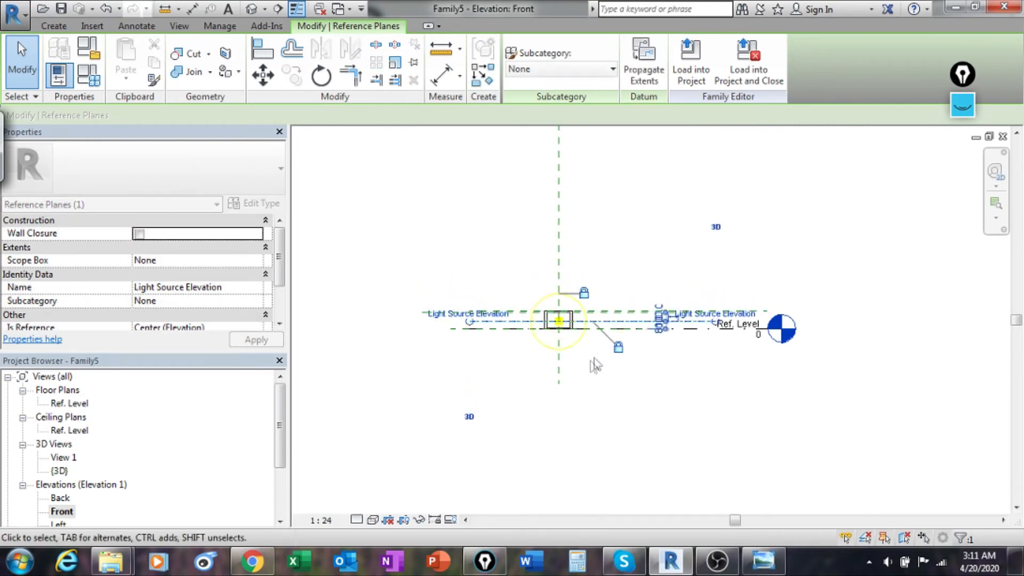
scroll(588, 363, "up", 5)
left_click(587, 361)
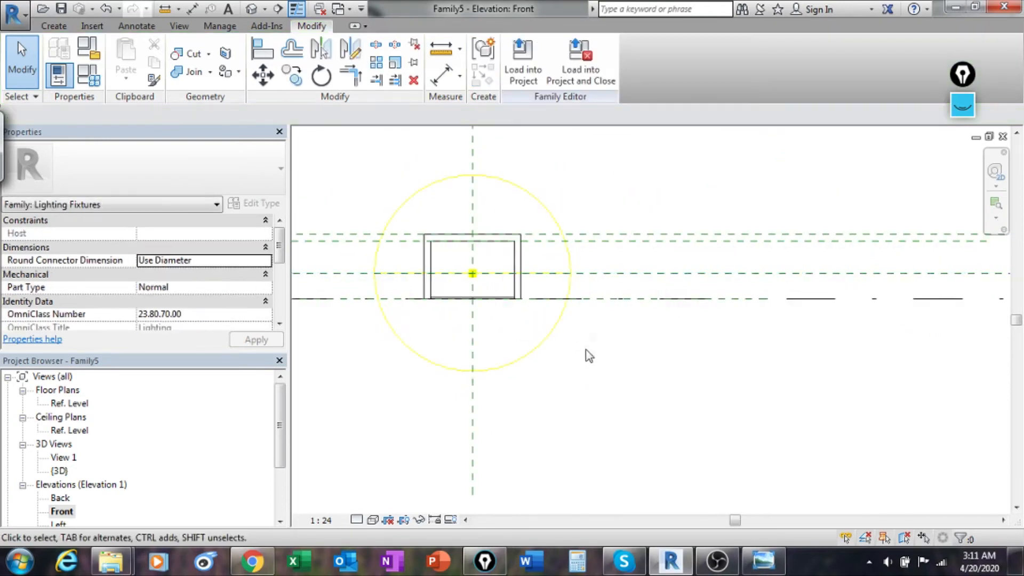
left_click(618, 274)
left_click(625, 359)
scroll(630, 363, "up", 2)
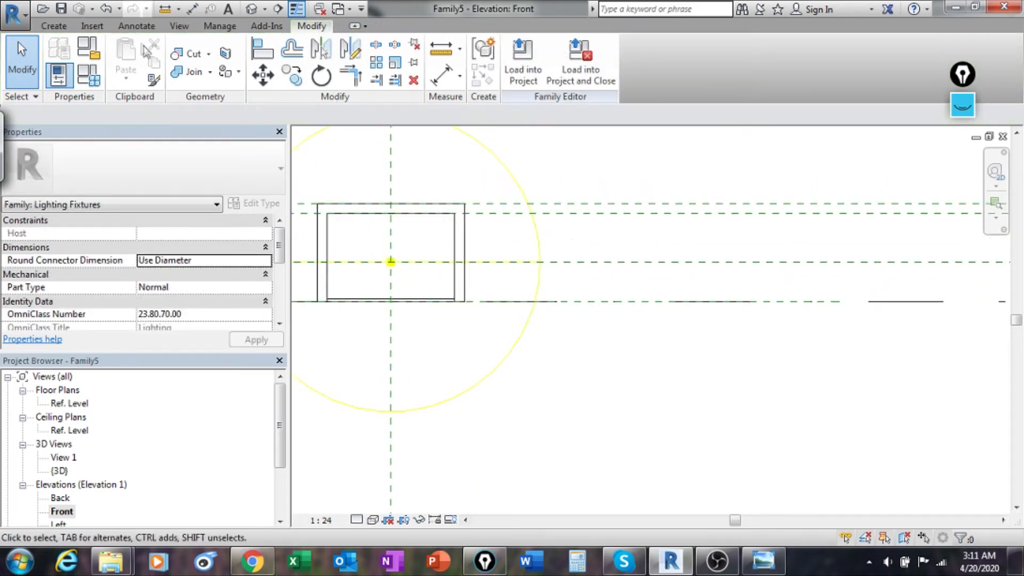
Try an aligned dimension between the Light Source Elevation plane and Ref. Level, and delete it.
left_click(442, 75)
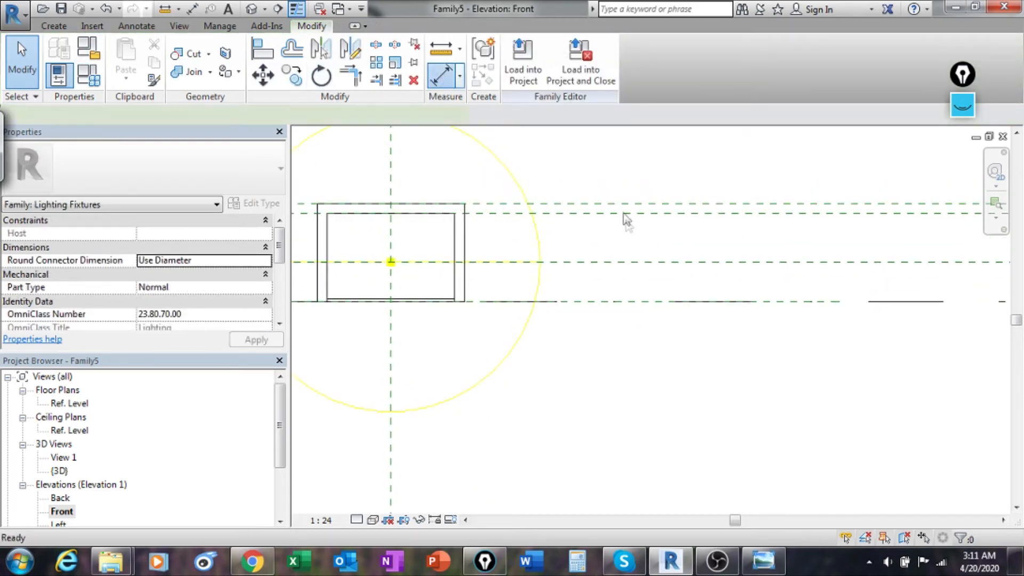
left_click(642, 263)
left_click(638, 301)
left_click(656, 290)
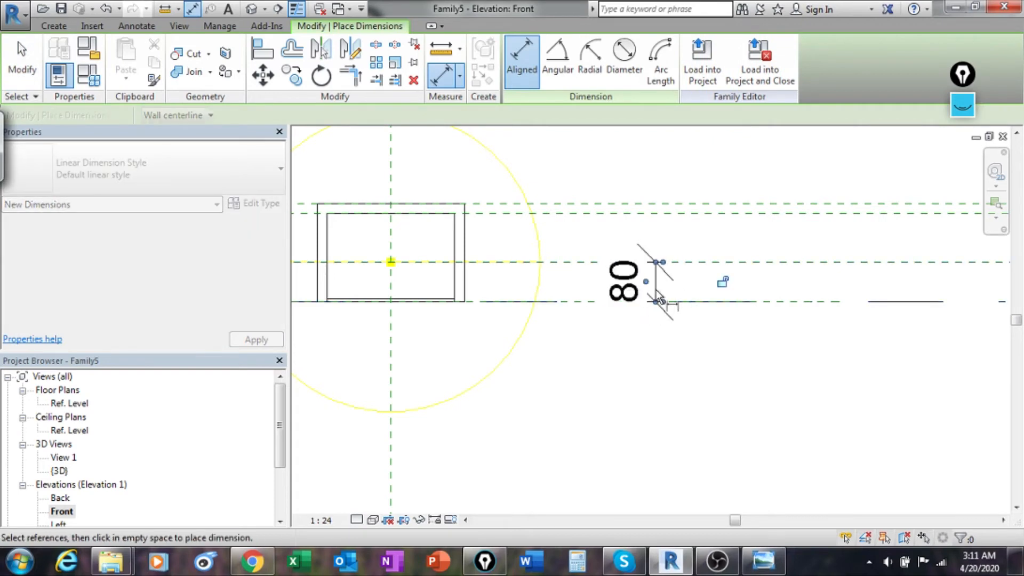
key("Escape")
left_click(627, 291)
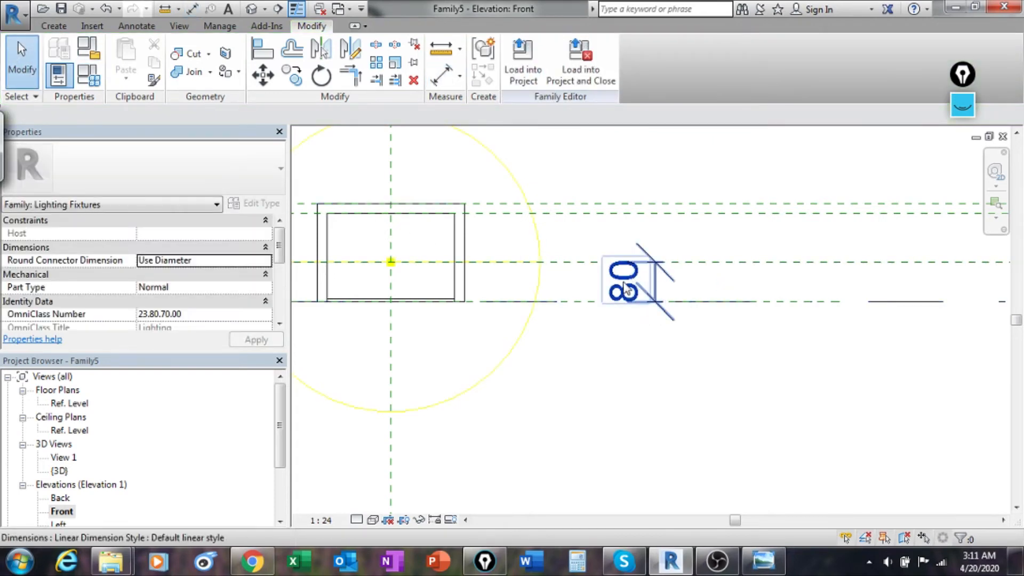
left_click(688, 336)
left_click(673, 319)
key("Delete")
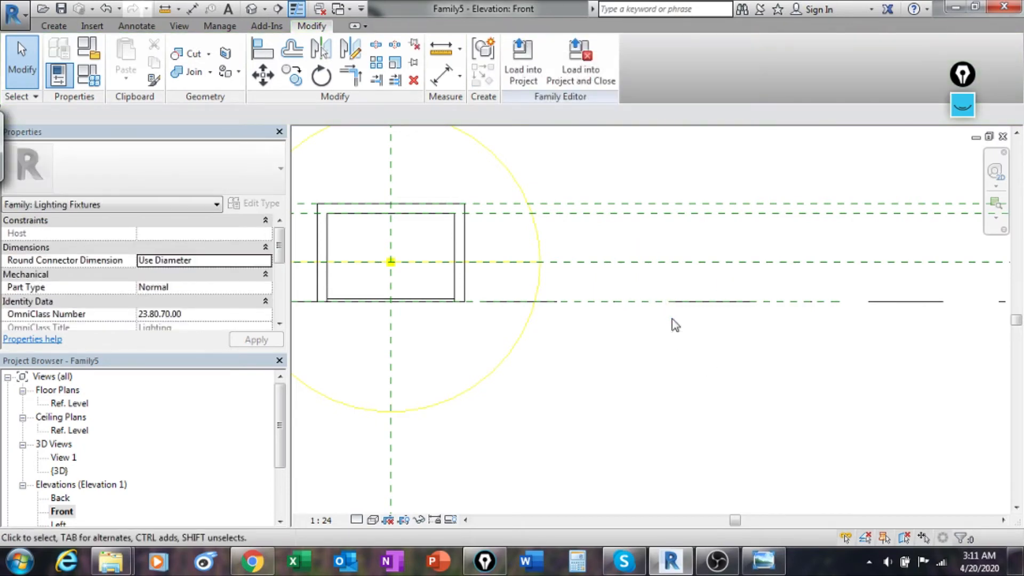
Set the Light Source Elevation reference plane's distance above Ref. Level to 100 mm.
left_click(723, 263)
left_click(960, 281)
type("1")
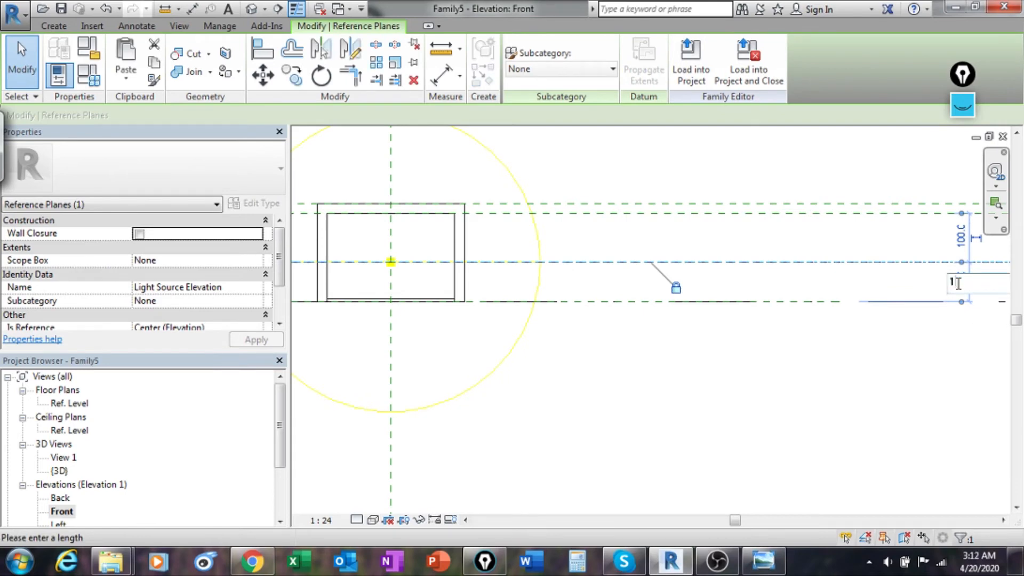
type("00")
key("Return")
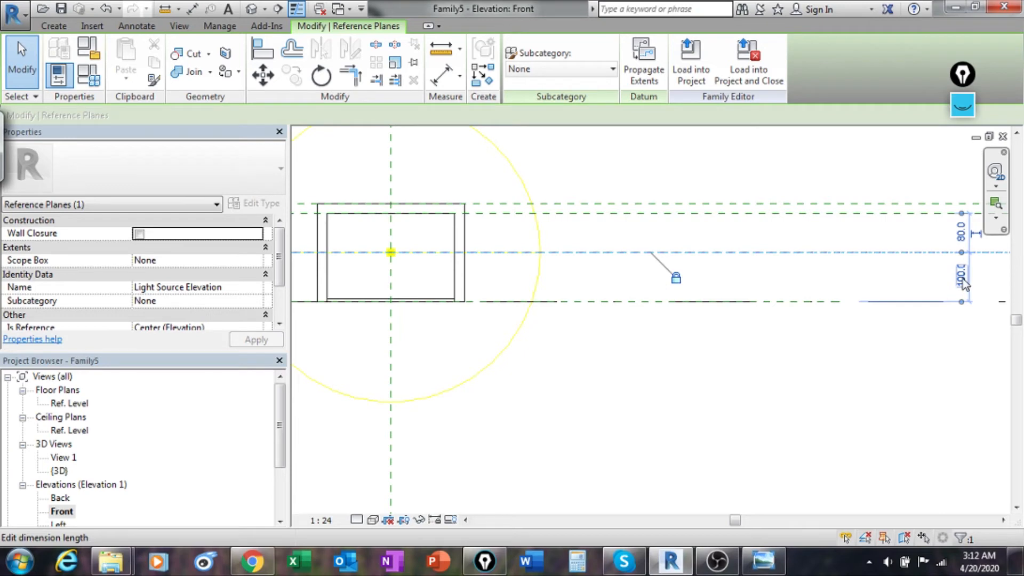
middle_click_drag(937, 355, 739, 362)
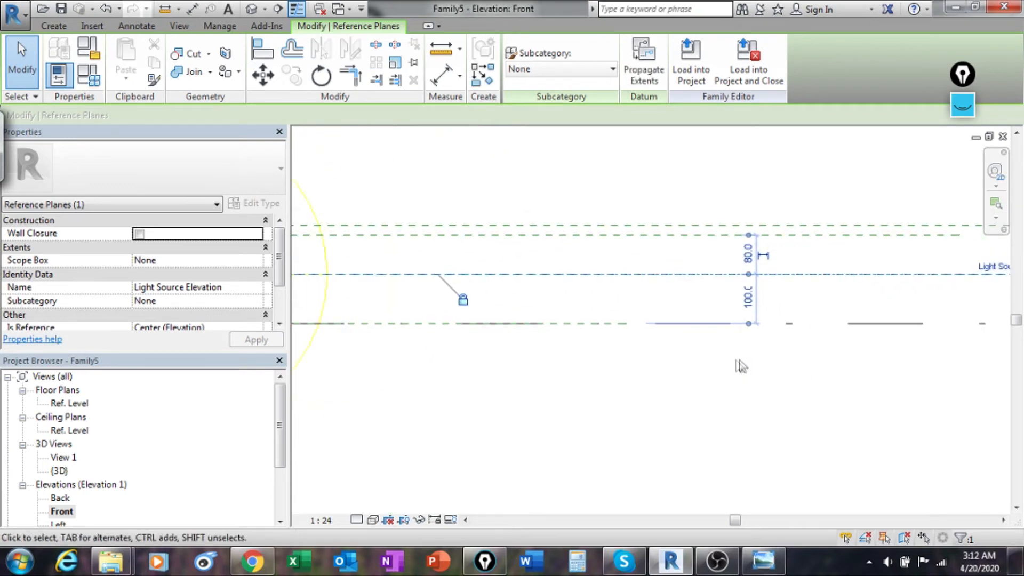
left_click(768, 399)
Place an aligned dimension between Ref. Level and the Light Source Elevation plane, beside the housing.
scroll(617, 347, "down", 1)
middle_click_drag(382, 350, 623, 318)
scroll(624, 276, "up", 1)
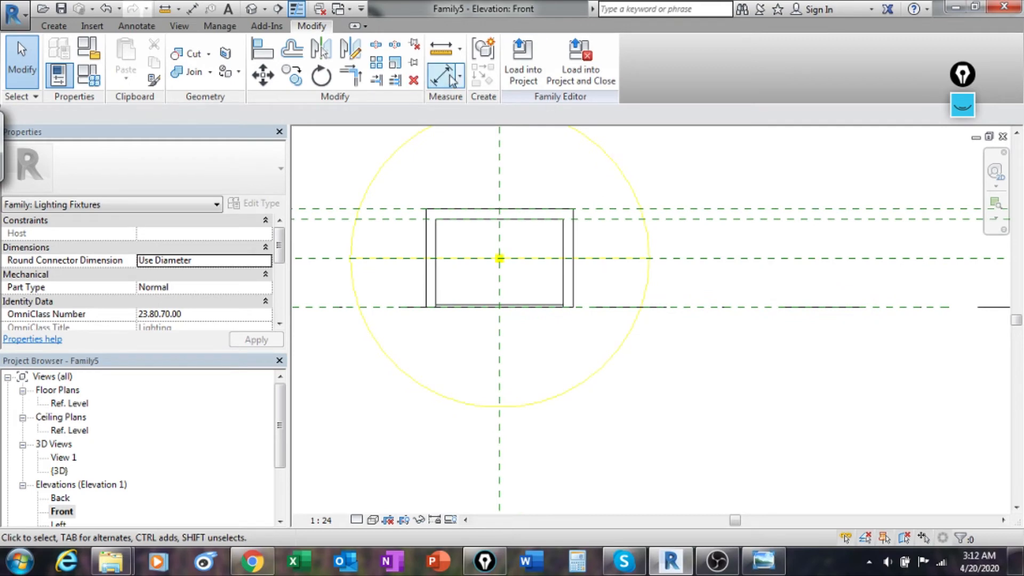
key("d")
key("i")
left_click(751, 308)
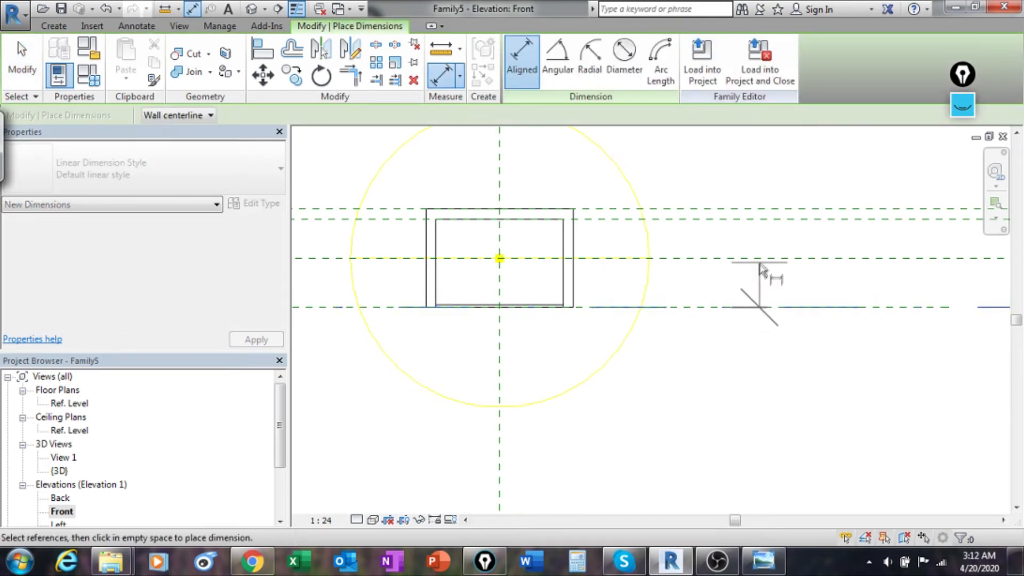
left_click(760, 260)
left_click(754, 280)
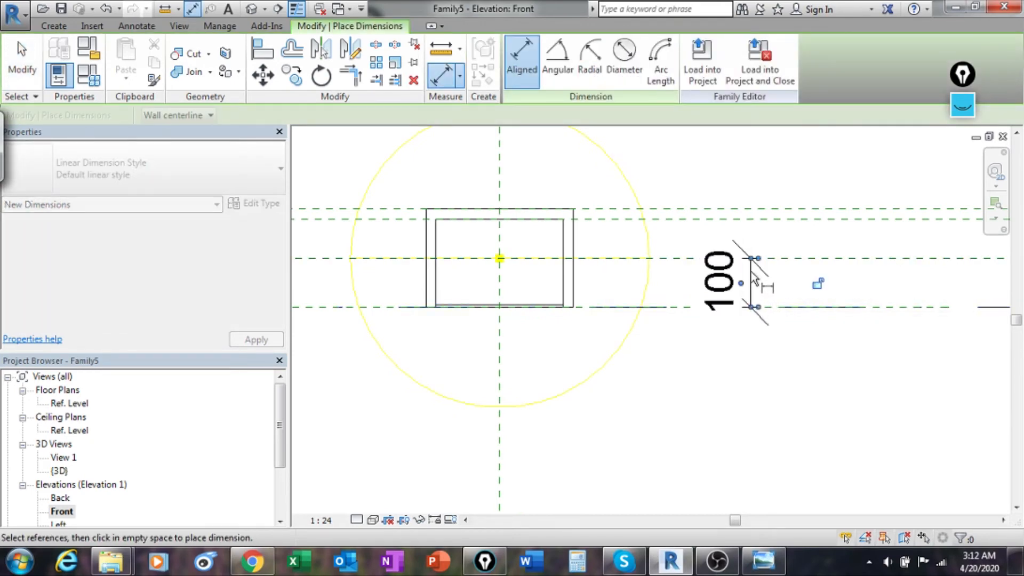
Lock the 100 mm dimension between Ref. Level and the Light Source Elevation plane.
left_click(817, 284)
left_click(14, 72)
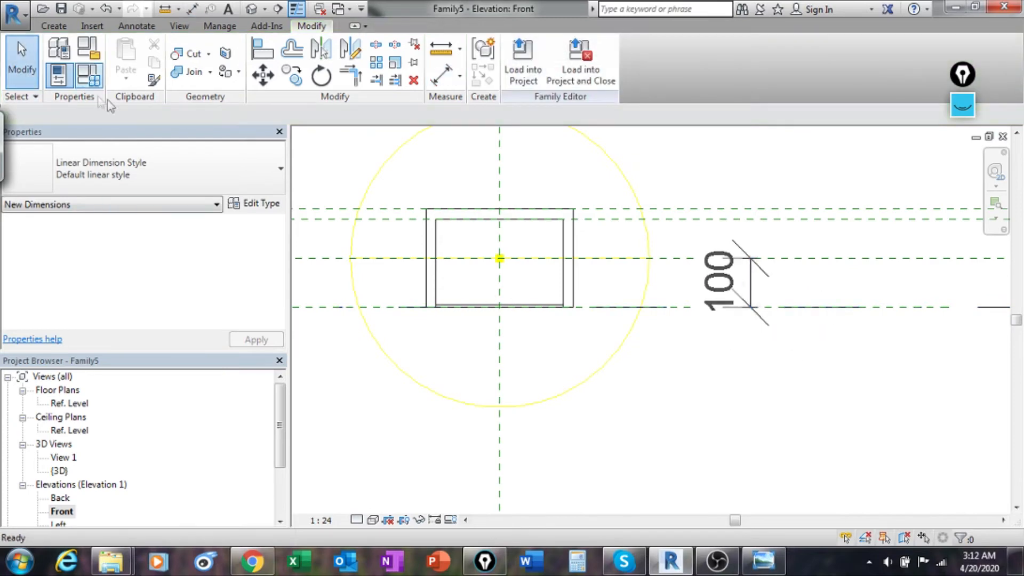
scroll(668, 411, "down", 3)
middle_click_drag(684, 391, 679, 366)
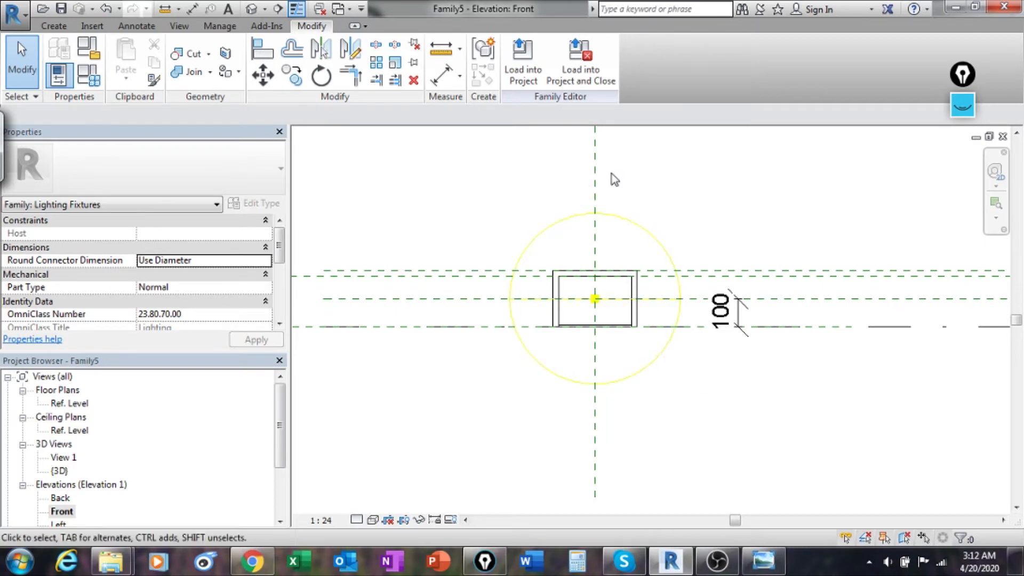
middle_click_drag(623, 166, 640, 183)
Save the family in the receced folder under the name "r ceiling cilinder".
left_click(62, 14)
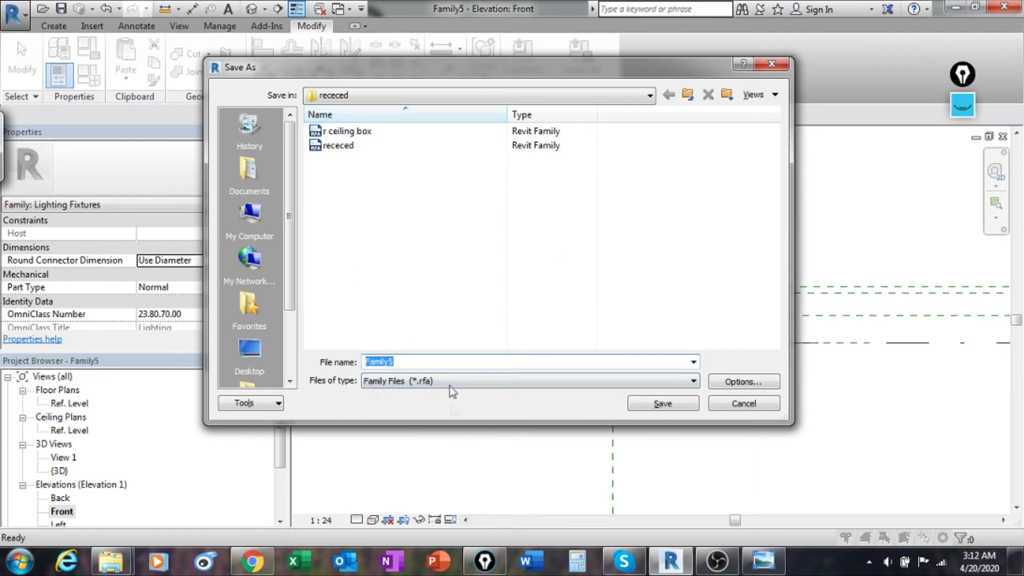
double_click(418, 362)
type("r")
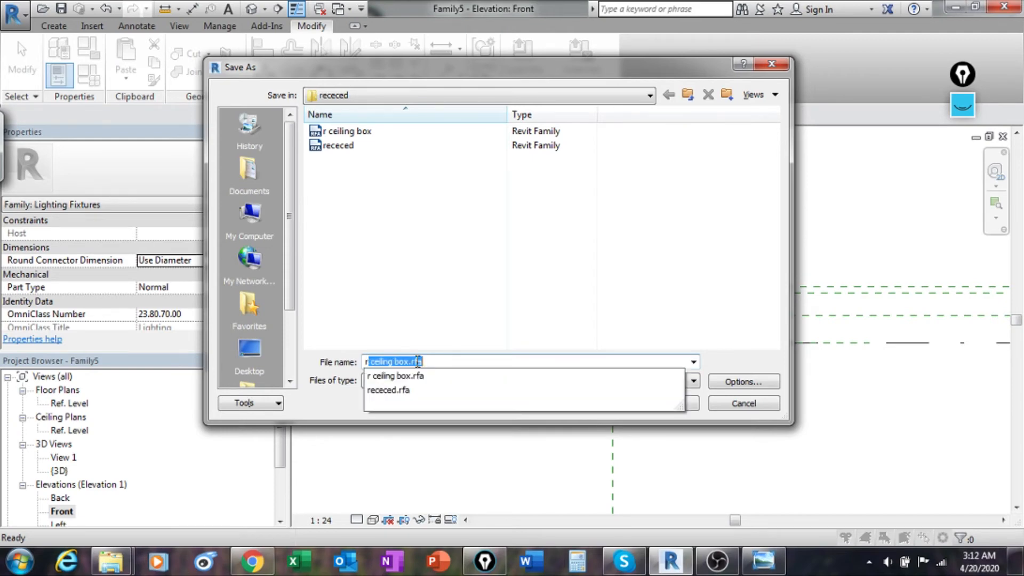
type(" c")
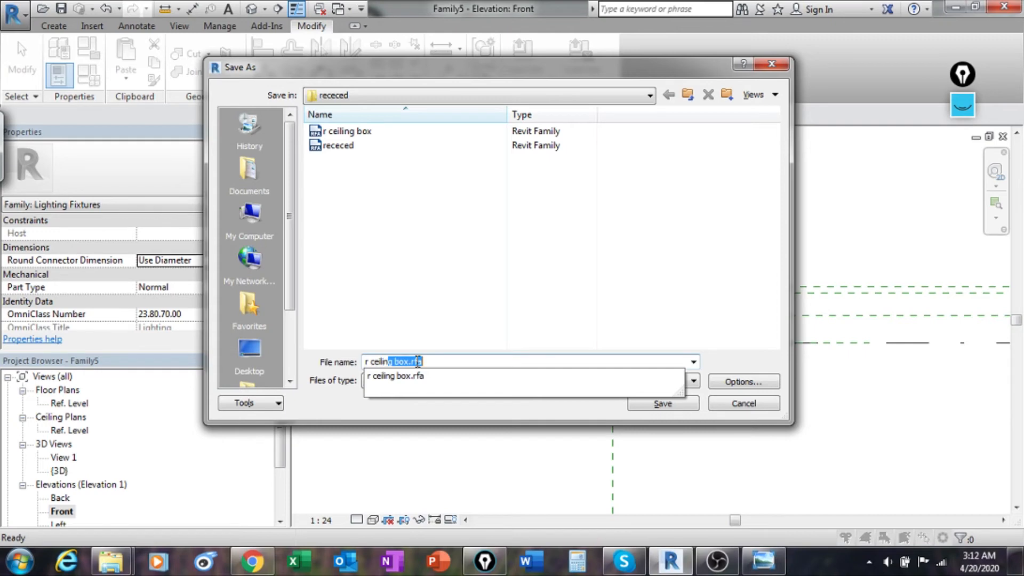
type("eiling clinde")
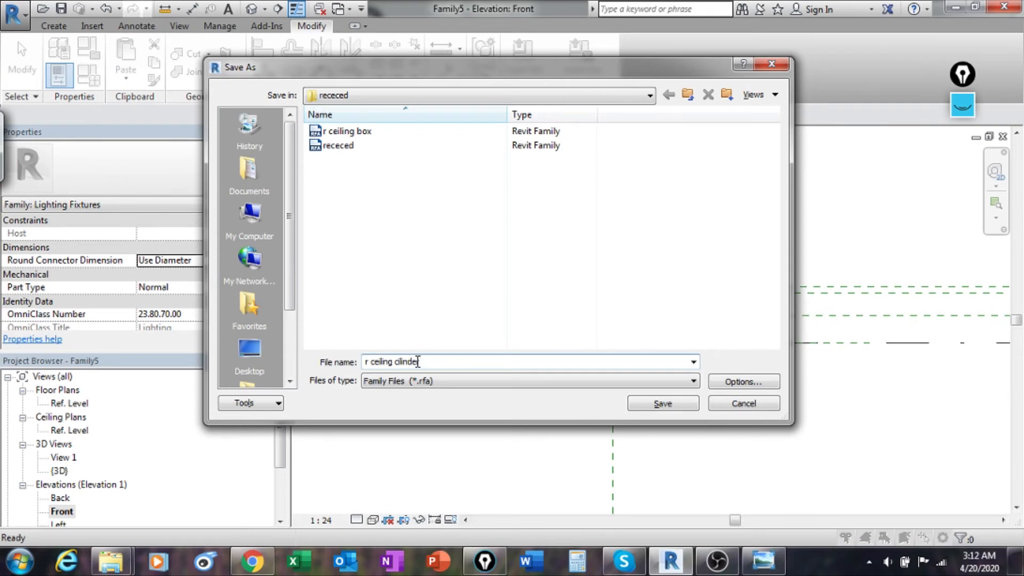
left_click(648, 406)
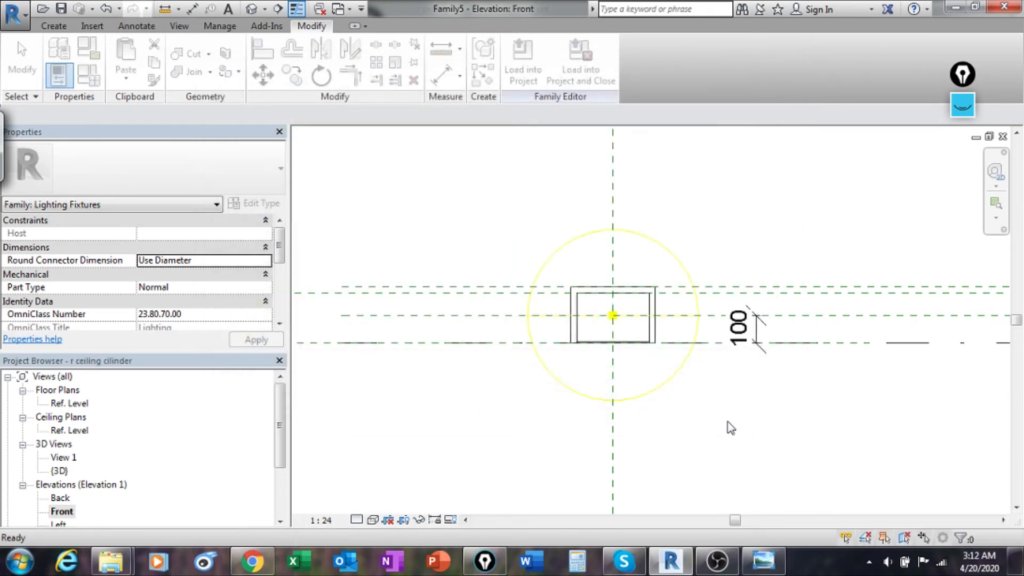
Examine the fixture and its spherical light source from below in the 3D view.
left_click(251, 9)
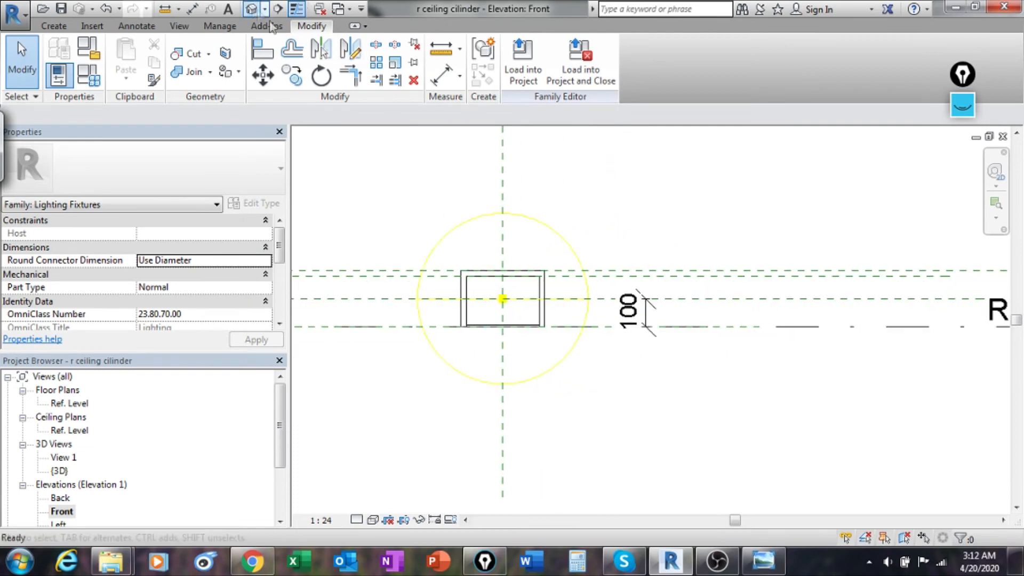
scroll(645, 298, "up", 3)
scroll(645, 297, "down", 4)
middle_click_drag(578, 323, 526, 328, "shift")
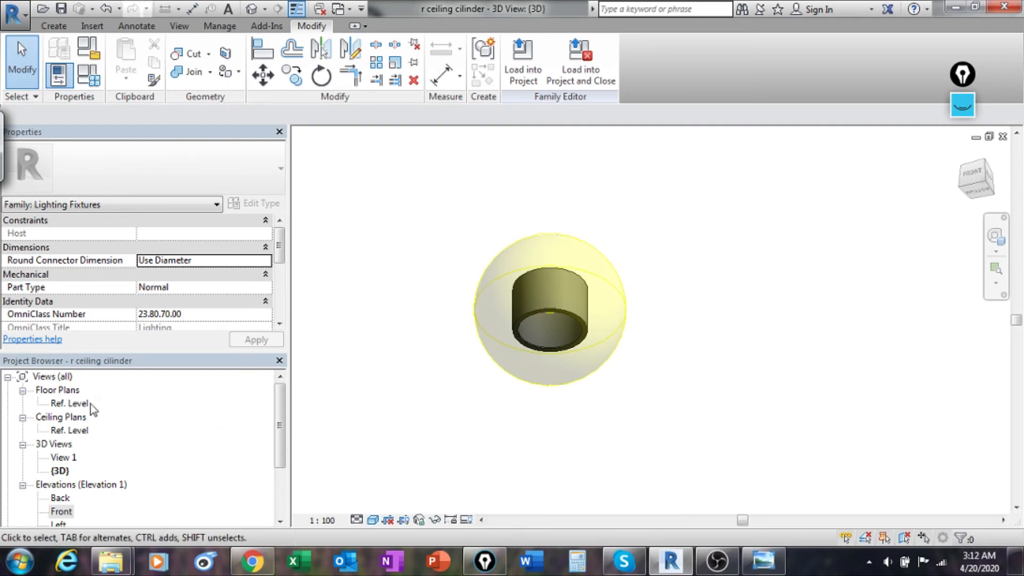
Return to the Front elevation and check the bedroom ceiling lights in the Windows Photo Viewer reference image.
double_click(62, 512)
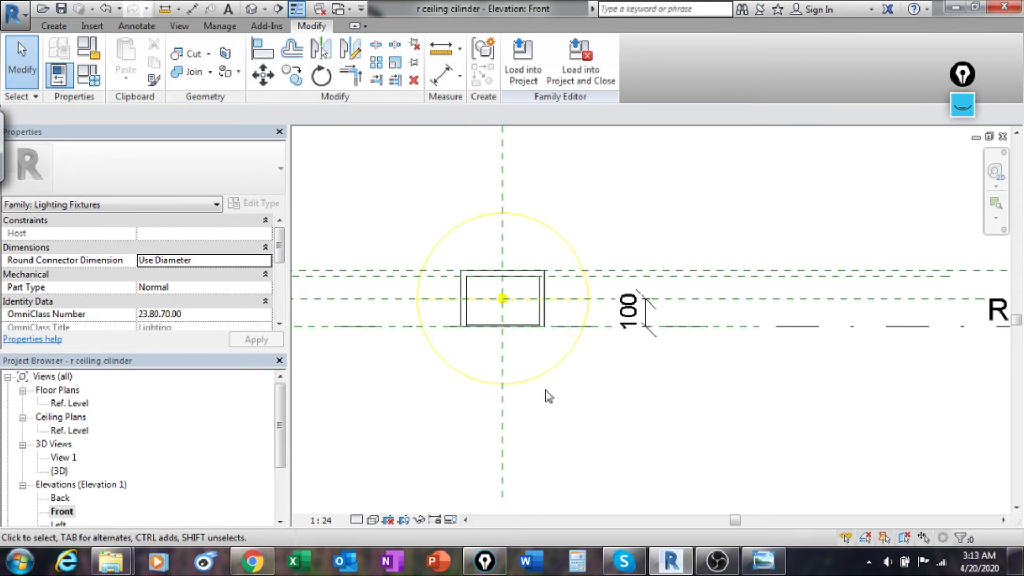
left_click(549, 375)
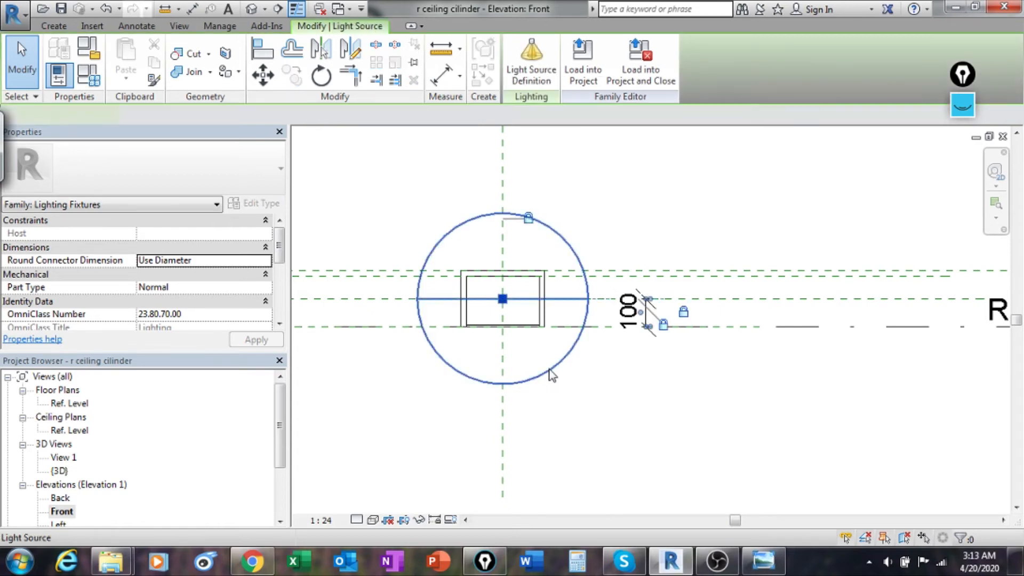
left_click(763, 561)
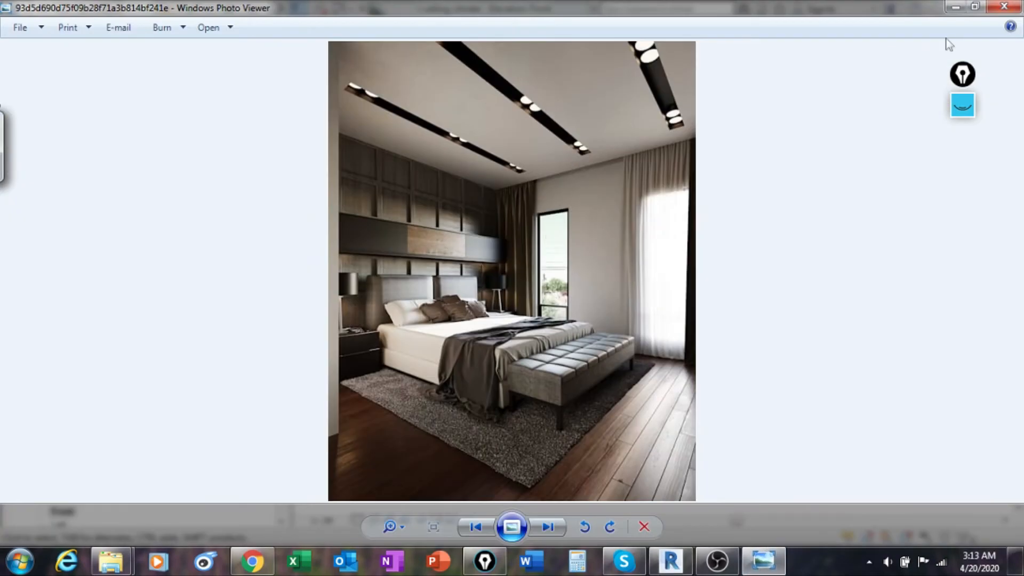
left_click(956, 7)
left_click(596, 445)
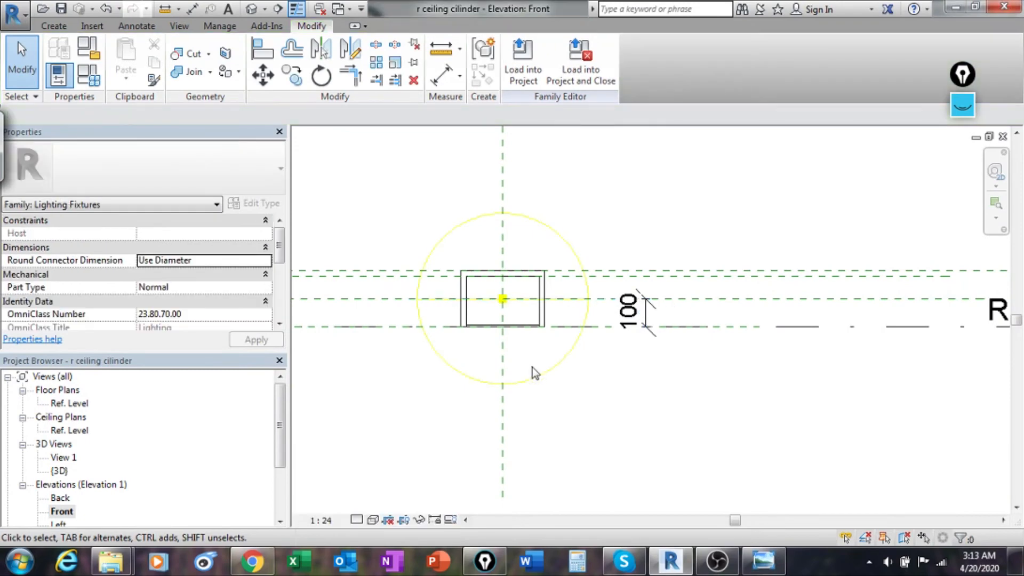
Change the light source definition to a spot light distribution, keeping the point emitting shape.
left_click(543, 373)
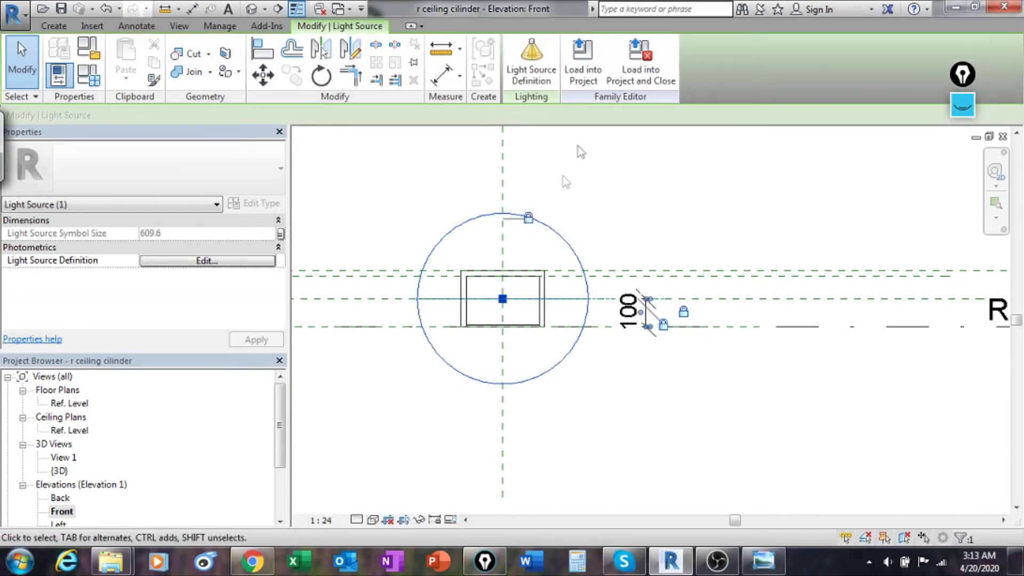
left_click(530, 76)
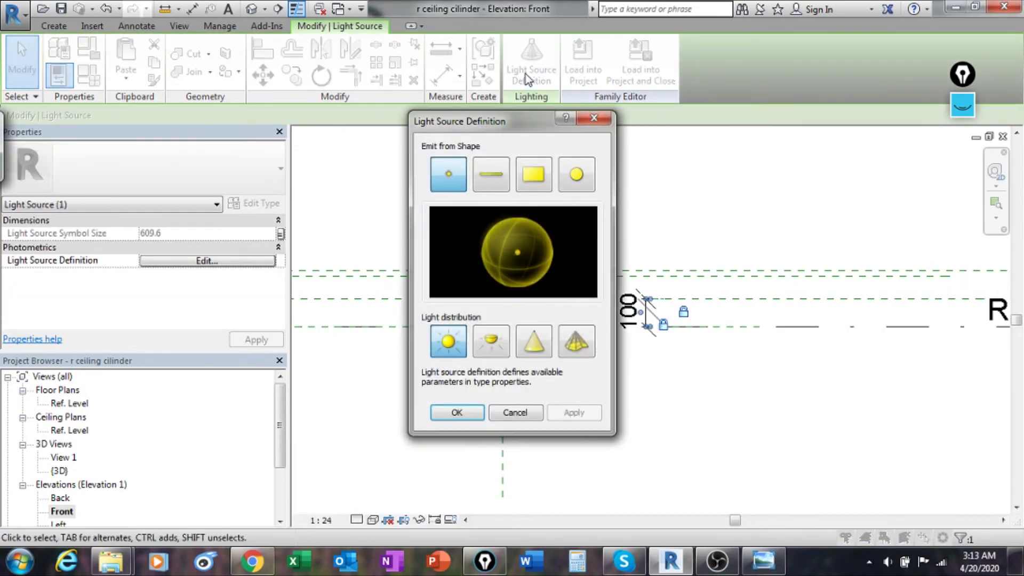
left_click(532, 352)
left_click(560, 415)
left_click(456, 412)
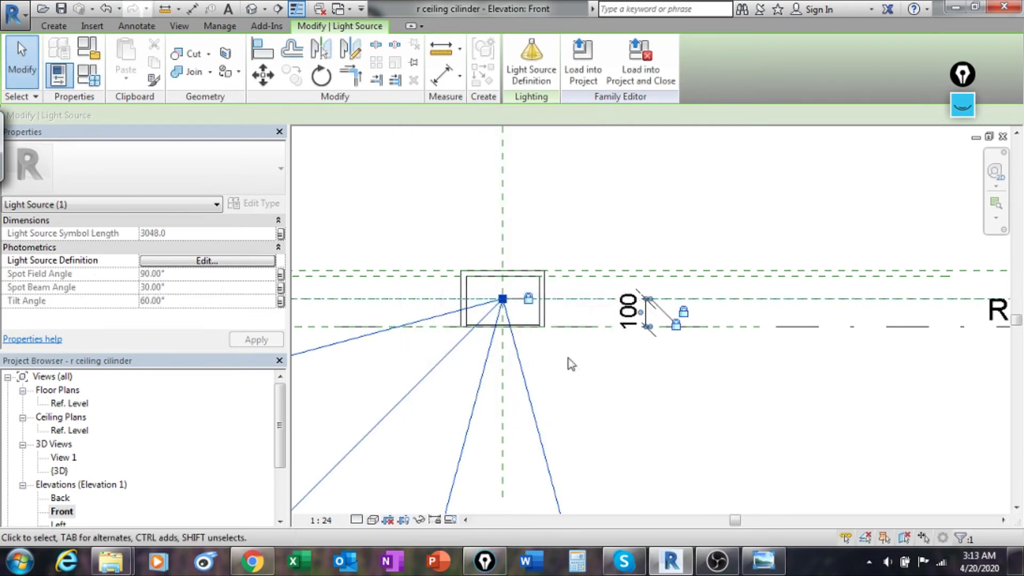
scroll(630, 276, "up", 3)
scroll(630, 277, "down", 3)
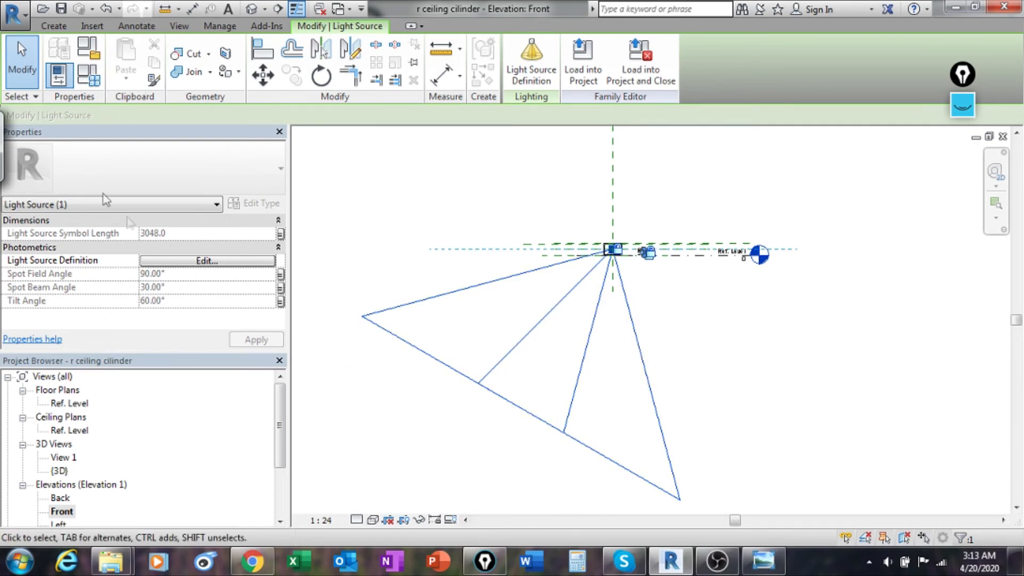
In the family types, set the light's Spot Beam Angle to 90° and its Tilt Angle to 90°.
left_click(84, 76)
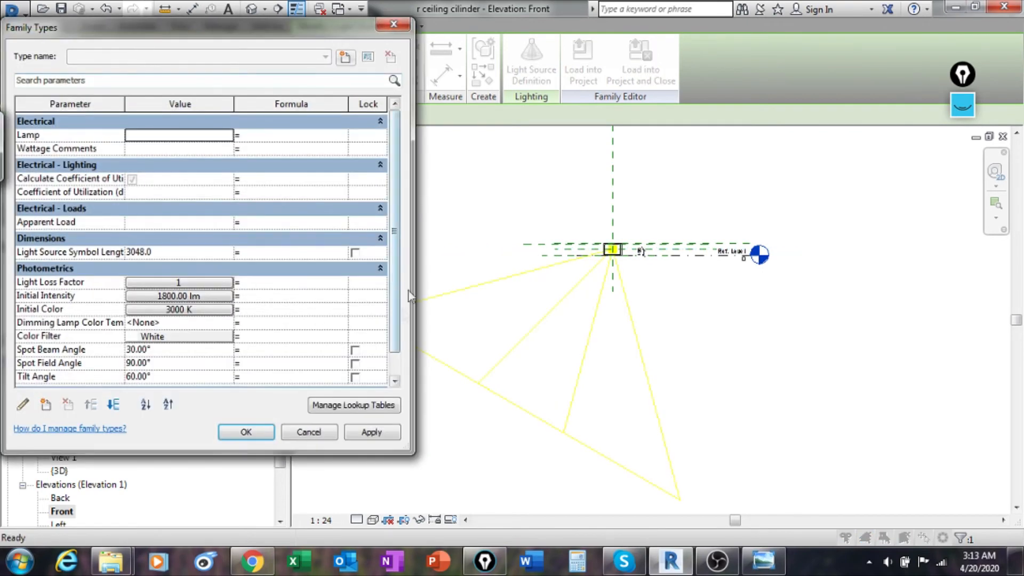
scroll(398, 248, "down", 1)
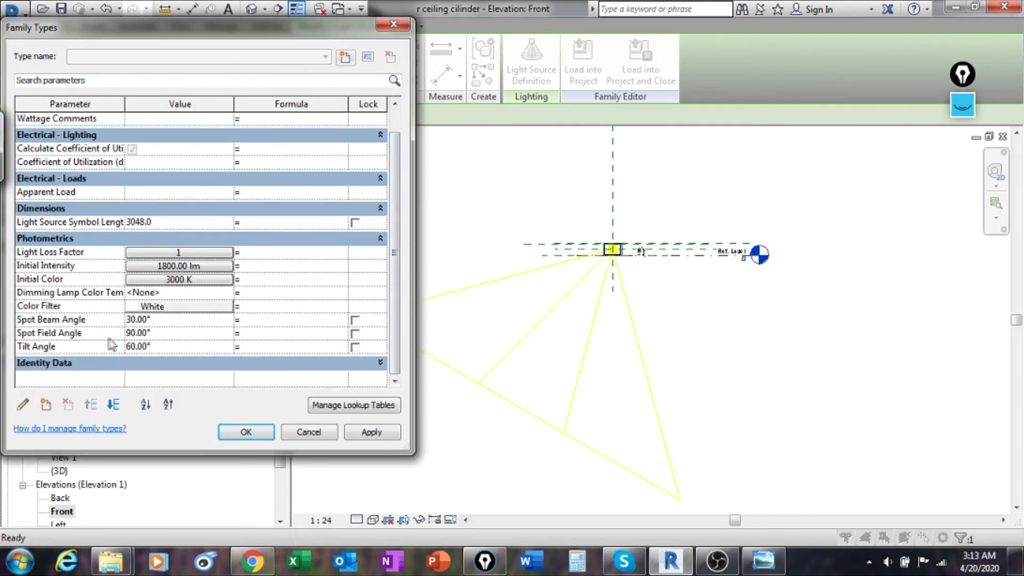
left_click(168, 319)
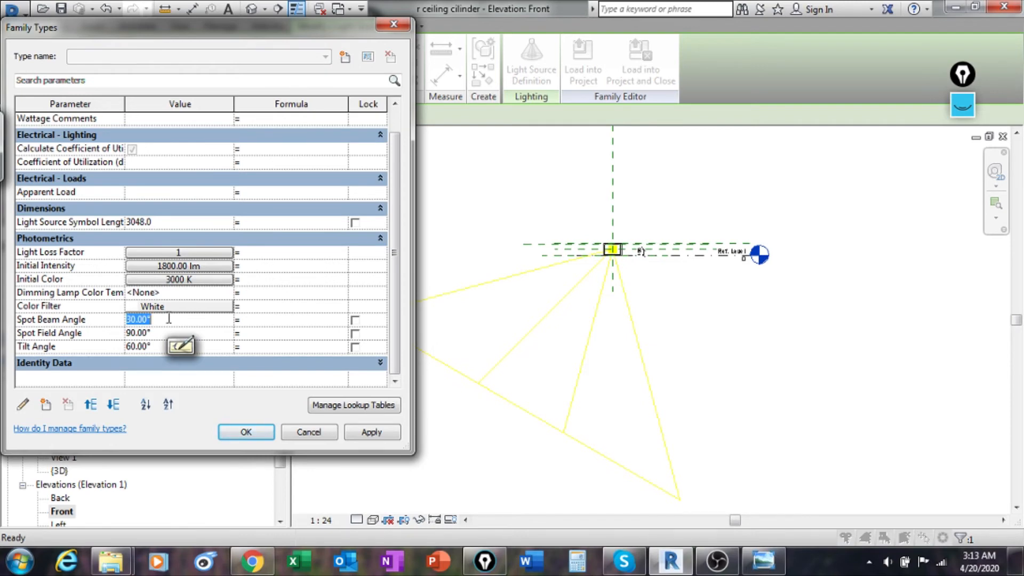
type("90")
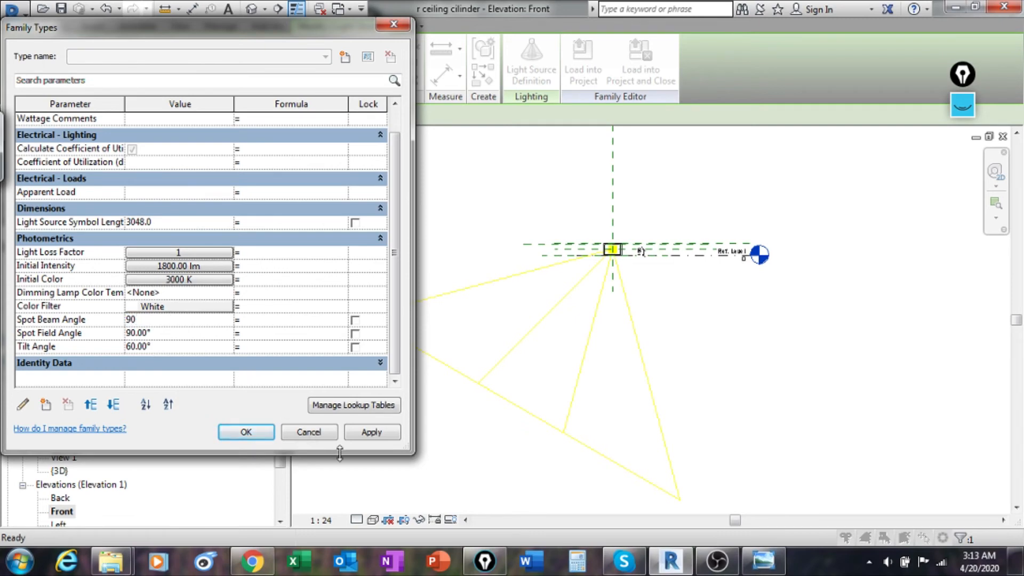
left_click(369, 433)
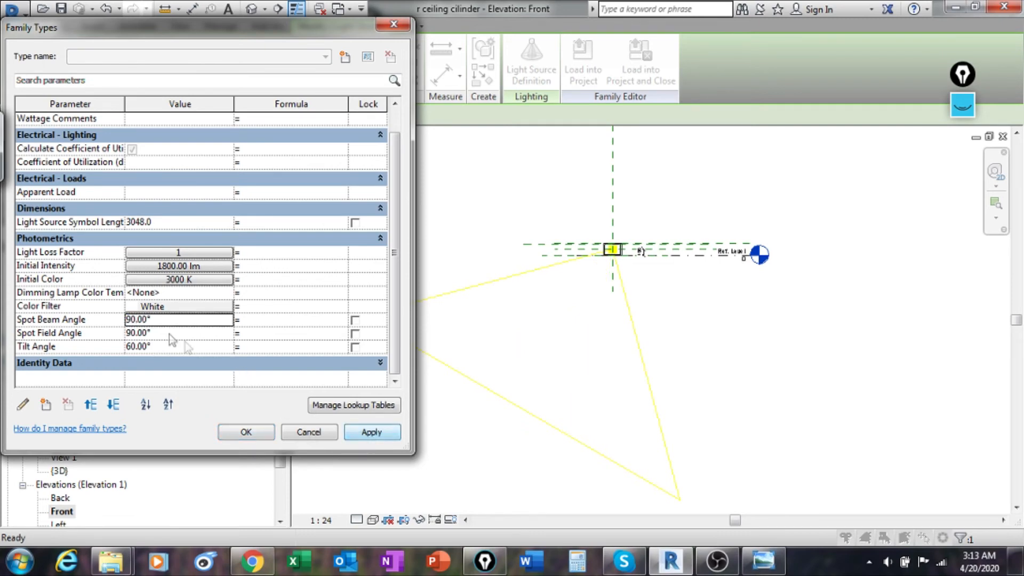
left_click(166, 320)
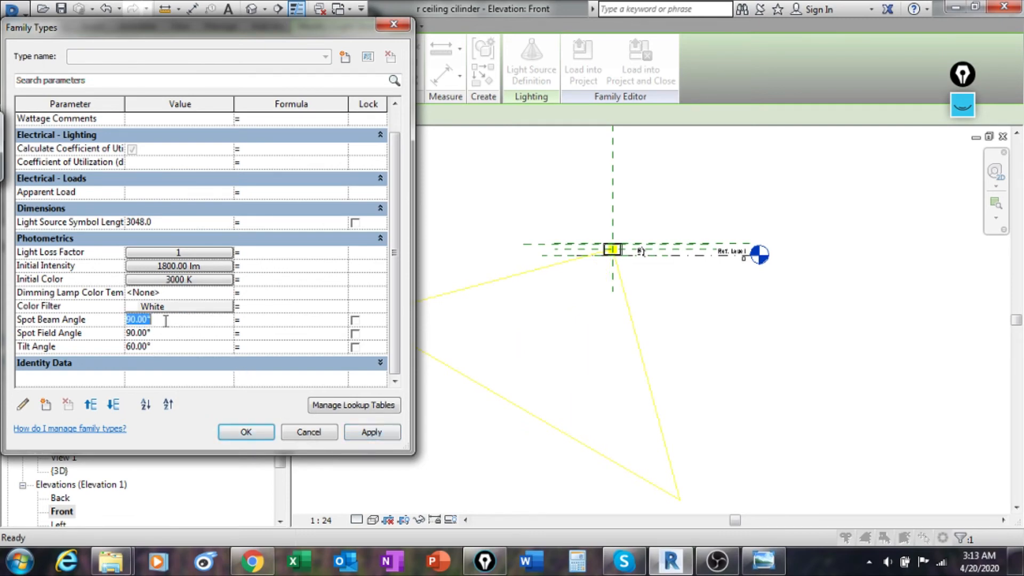
left_click(154, 348)
type("90")
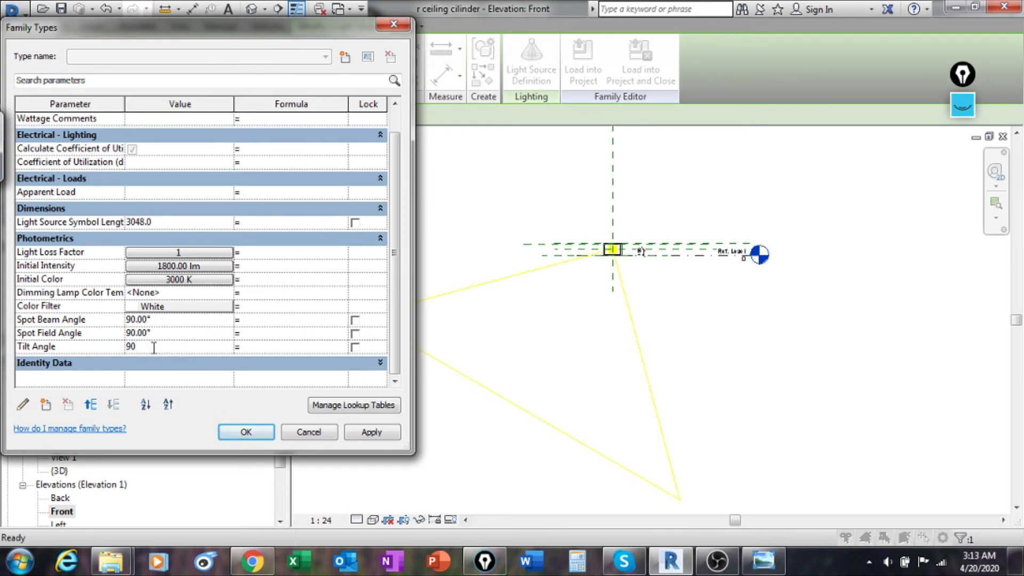
left_click(386, 433)
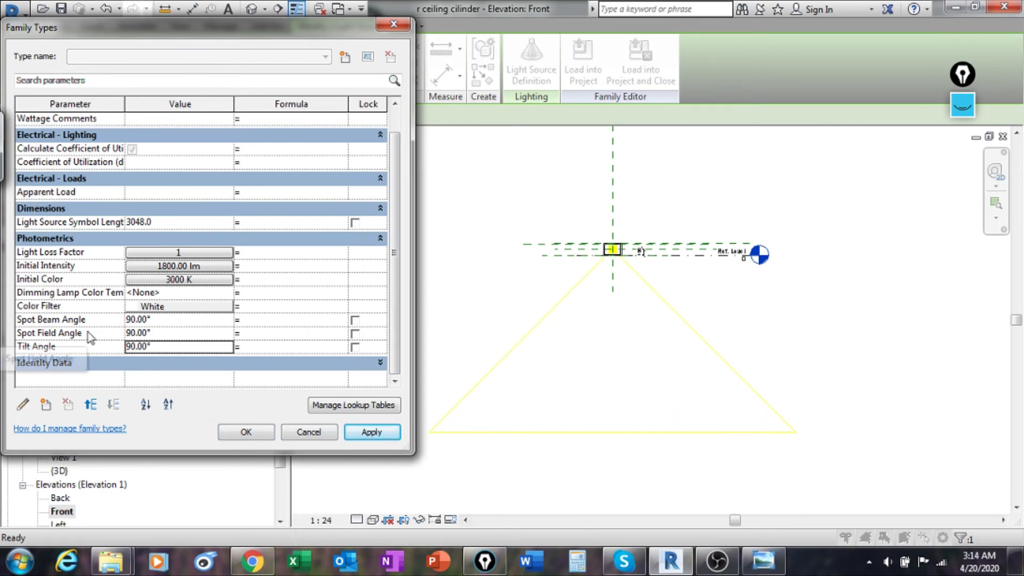
Set both the Spot Beam Angle and the Spot Field Angle to 60° and accept the family type values.
left_click(159, 320)
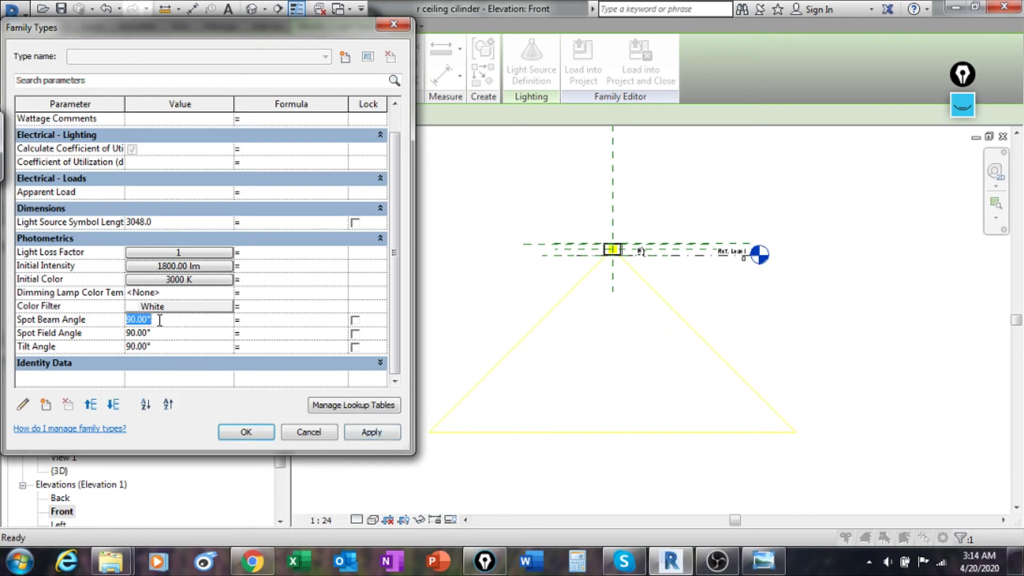
type("60")
left_click(364, 436)
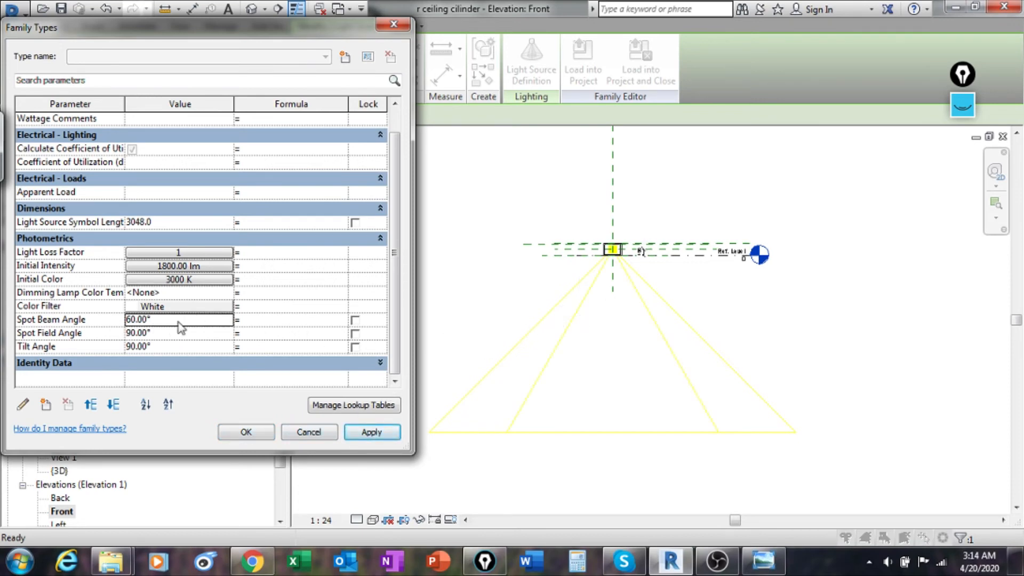
left_click(169, 333)
type("60")
key("Tab")
left_click(380, 435)
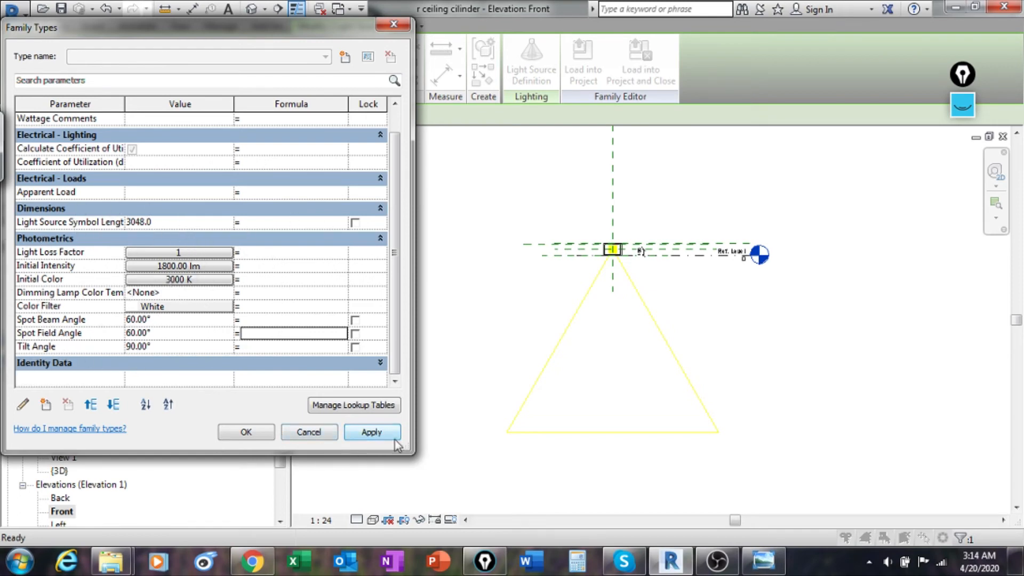
left_click(251, 430)
Examine the cylinder fixture and its light cone in the 3D view from below and above.
middle_click_drag(799, 315, 755, 318)
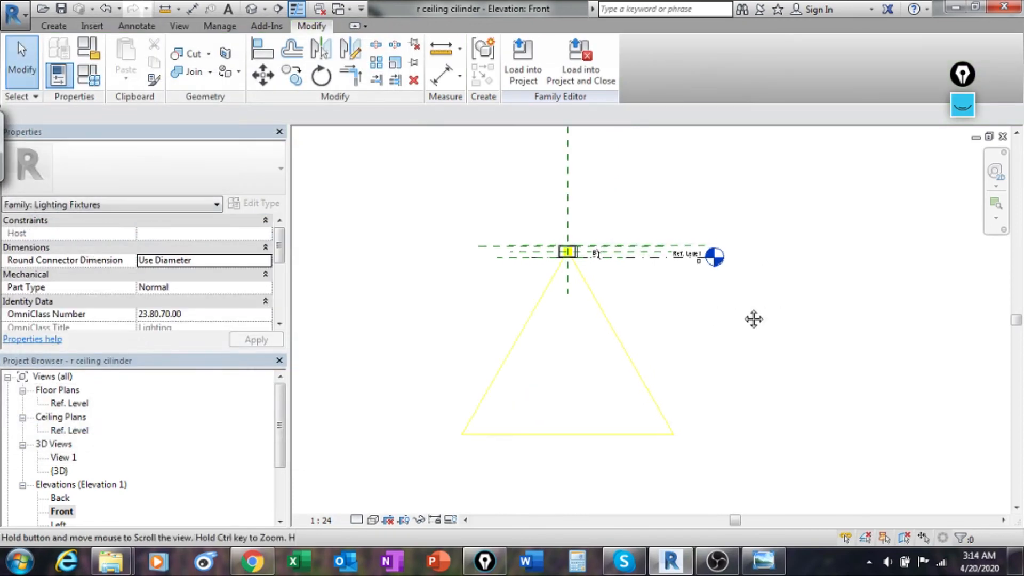
left_click(251, 8)
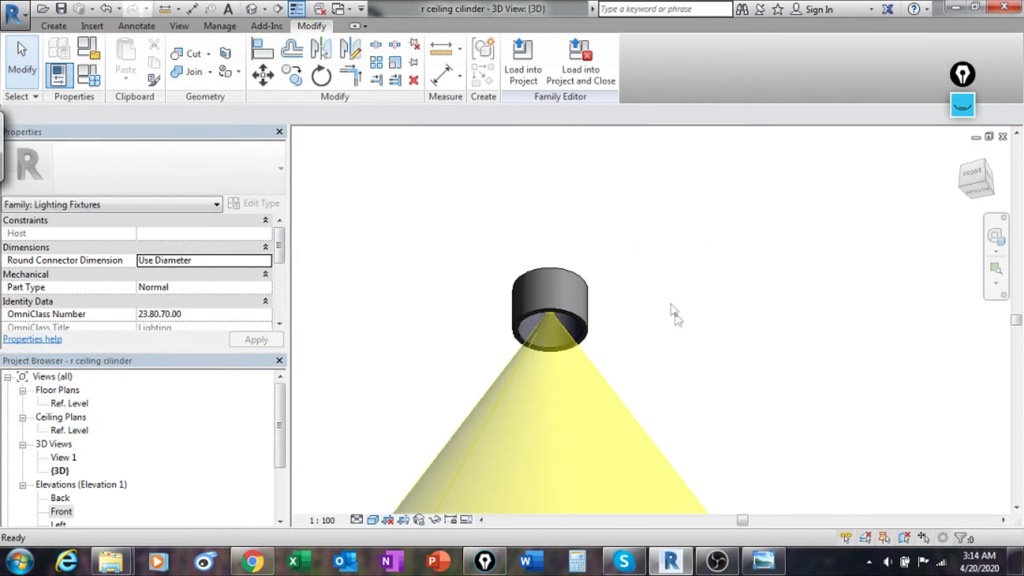
scroll(681, 286, "up", 2)
scroll(636, 286, "up", 2)
scroll(636, 287, "down", 4)
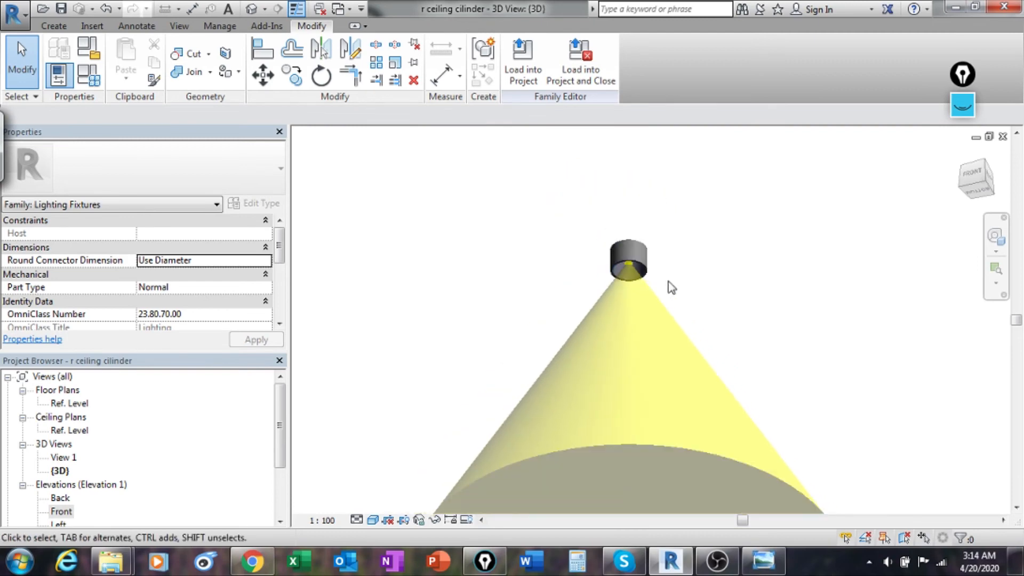
middle_click_drag(682, 279, 693, 341, "shift")
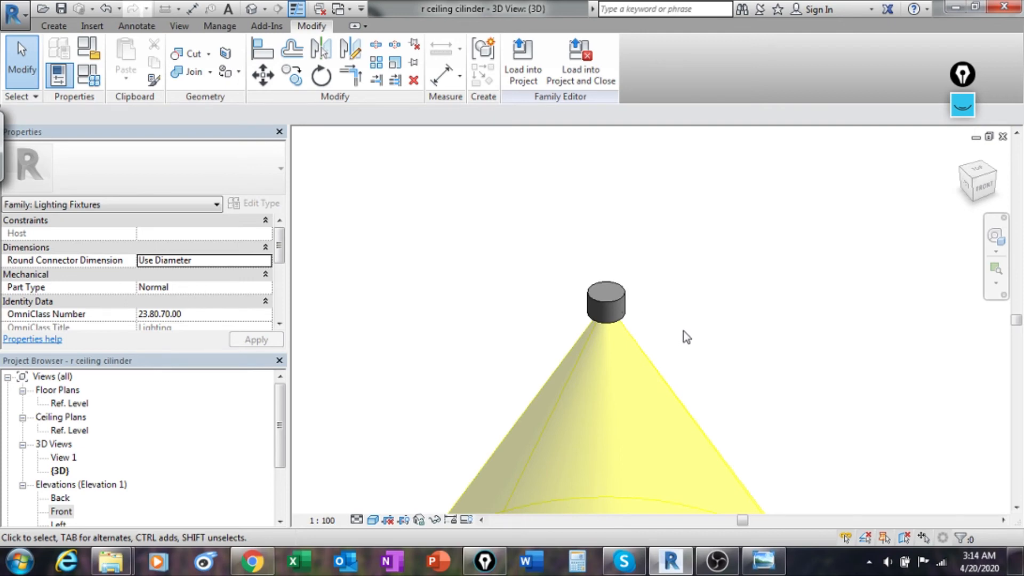
middle_click_drag(654, 323, 698, 286)
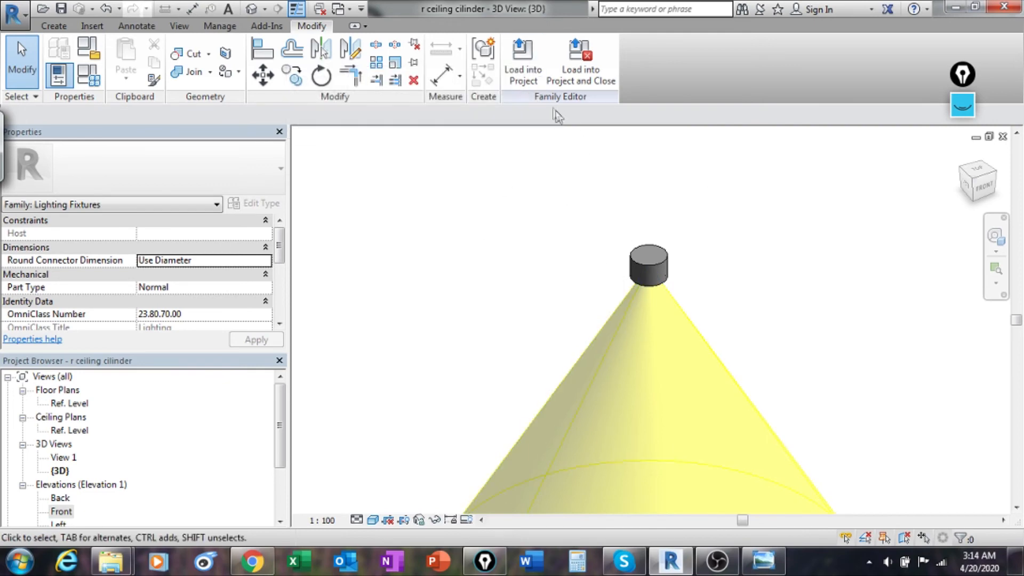
Load the cylinder fixture family into r ceiling box.rfa only, leaving hotel room.rvt out.
left_click(529, 54)
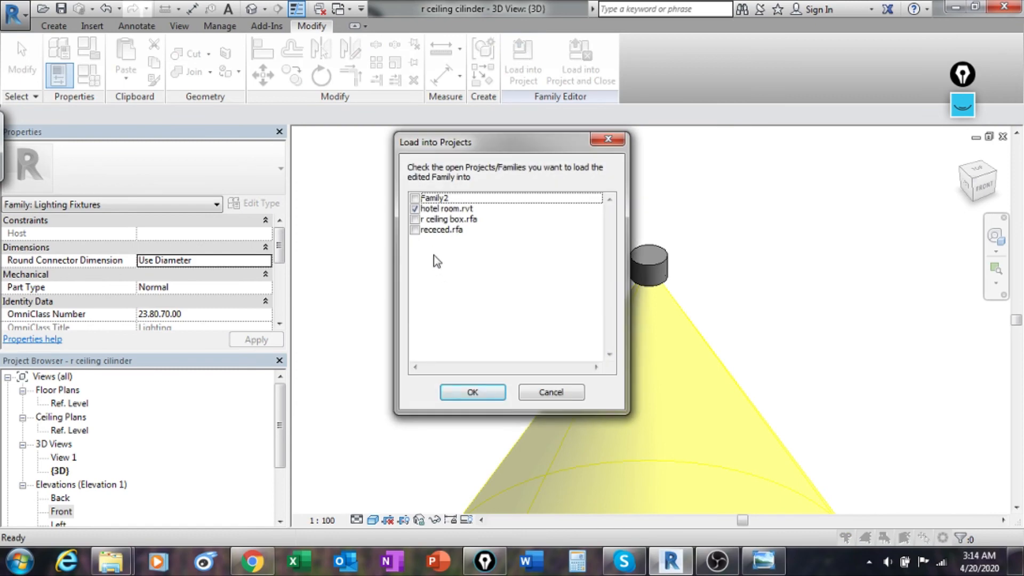
left_click(414, 219)
left_click(415, 208)
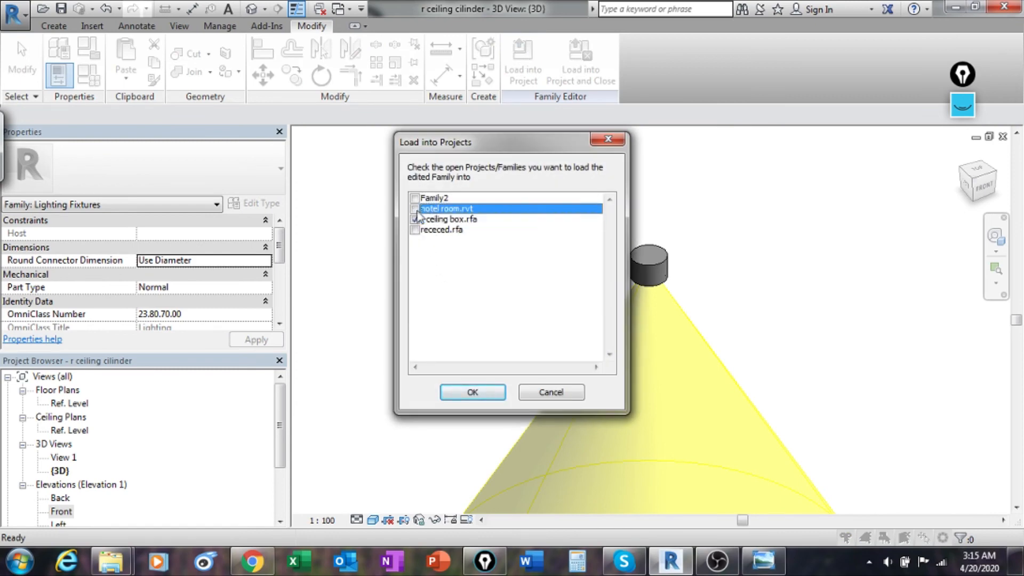
left_click(472, 392)
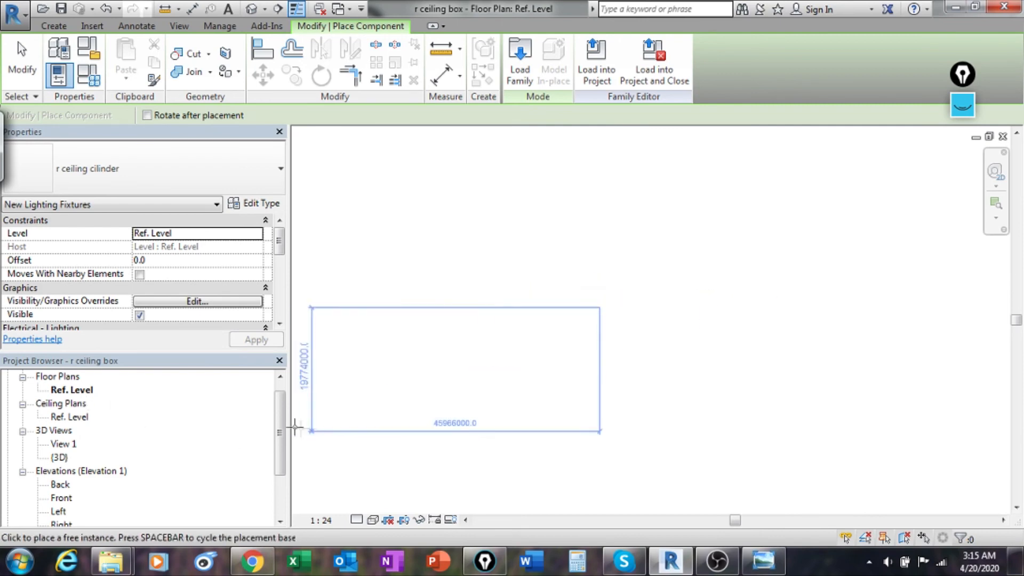
In the reflected ceiling plan, place one cylinder fixture on the box's Center (Front/Back) plane, about 365 mm from its right end.
double_click(68, 418)
scroll(556, 336, "up", 5)
key("c")
key("m")
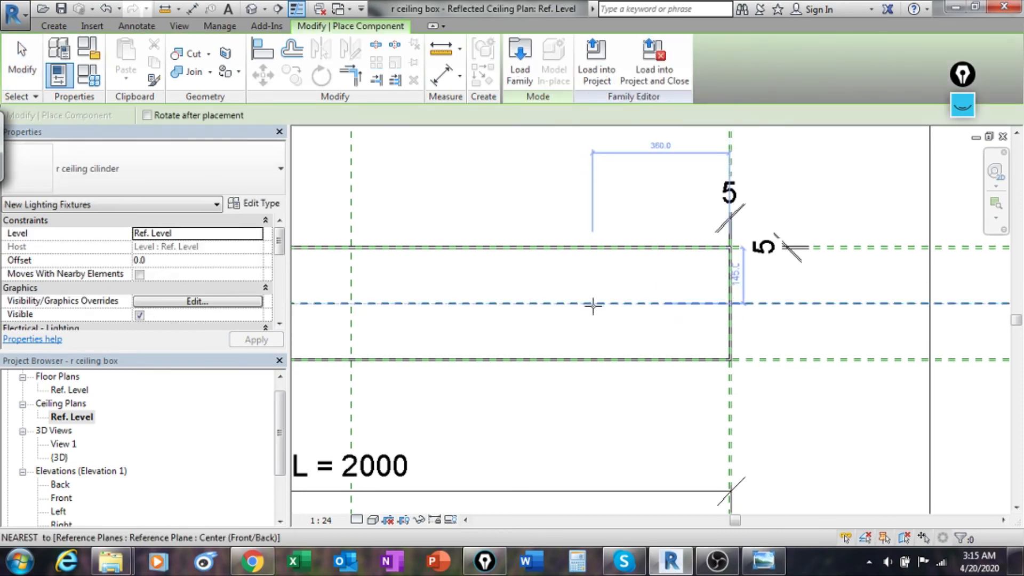
left_click(593, 305)
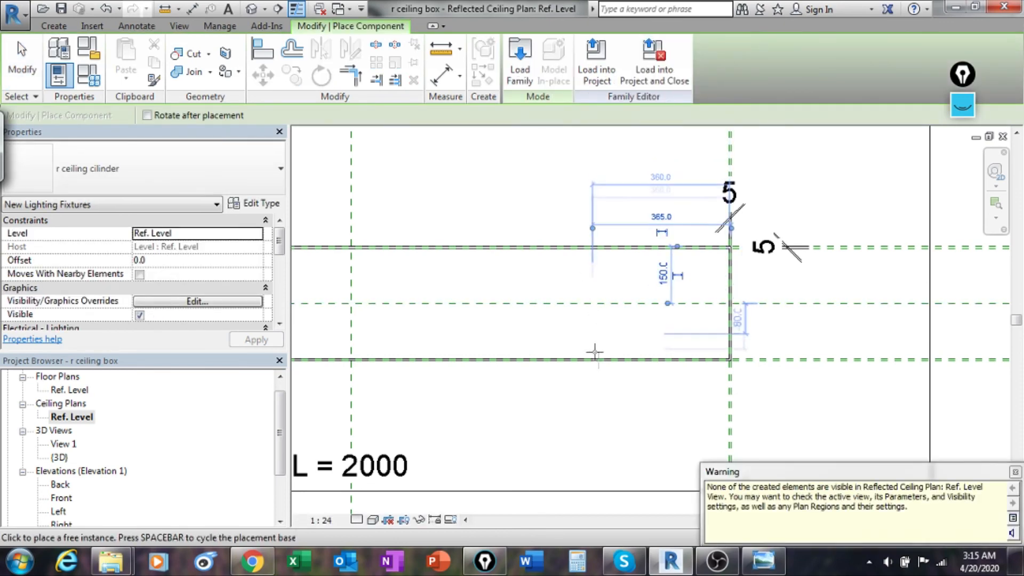
left_click(1015, 471)
key("Escape")
key("Escape")
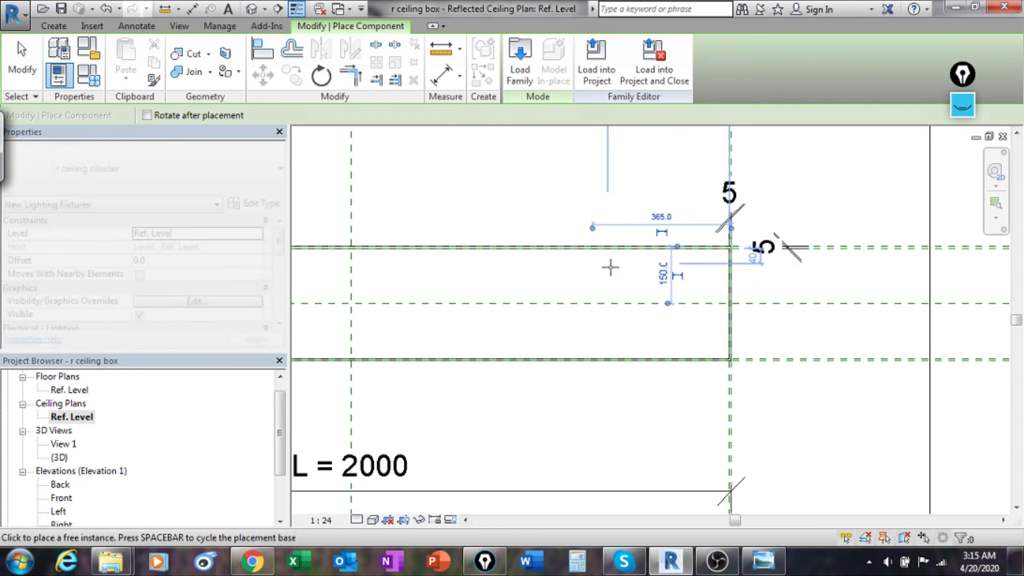
scroll(552, 316, "down", 3)
left_click(606, 282)
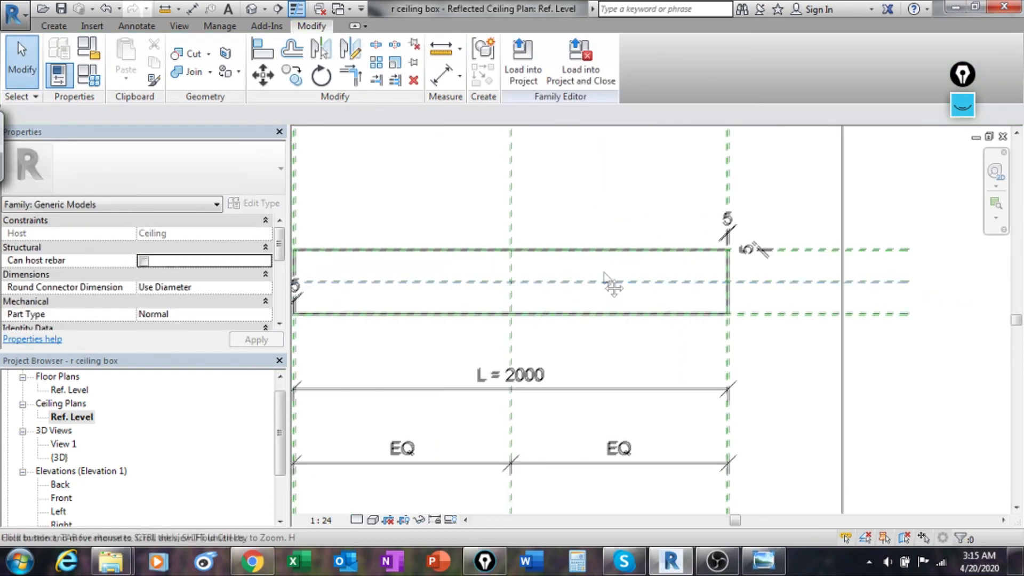
Open the Front elevation and locate the placed fixture and the upper right corner of the ceiling box.
double_click(61, 498)
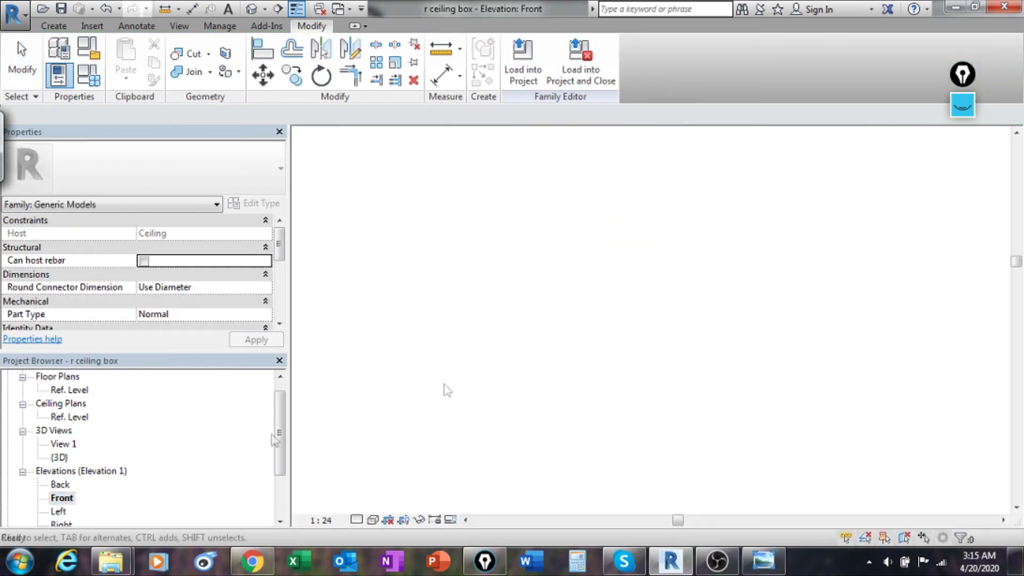
middle_click_drag(712, 336, 622, 393)
scroll(670, 322, "up", 2)
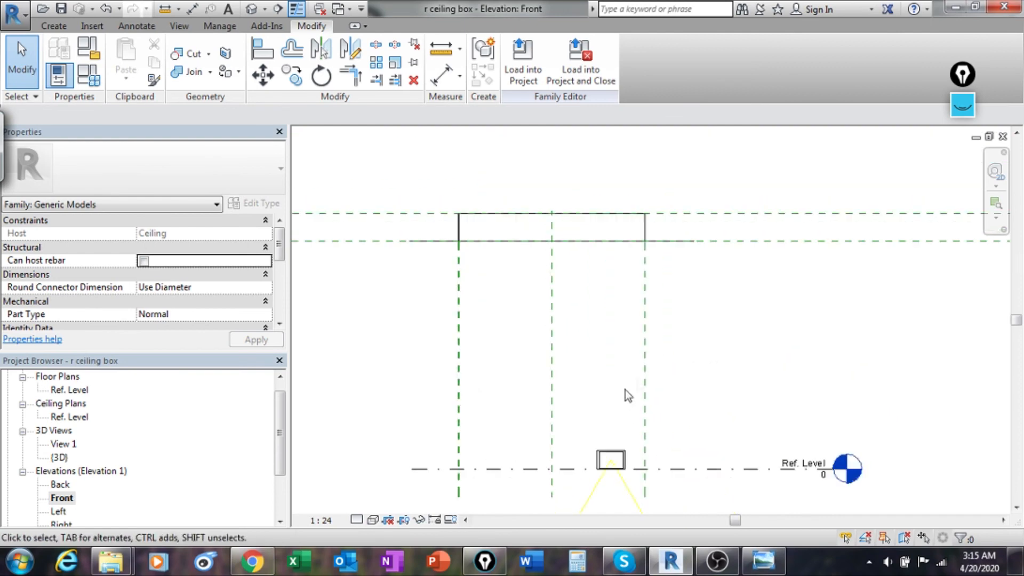
scroll(629, 220, "up", 6)
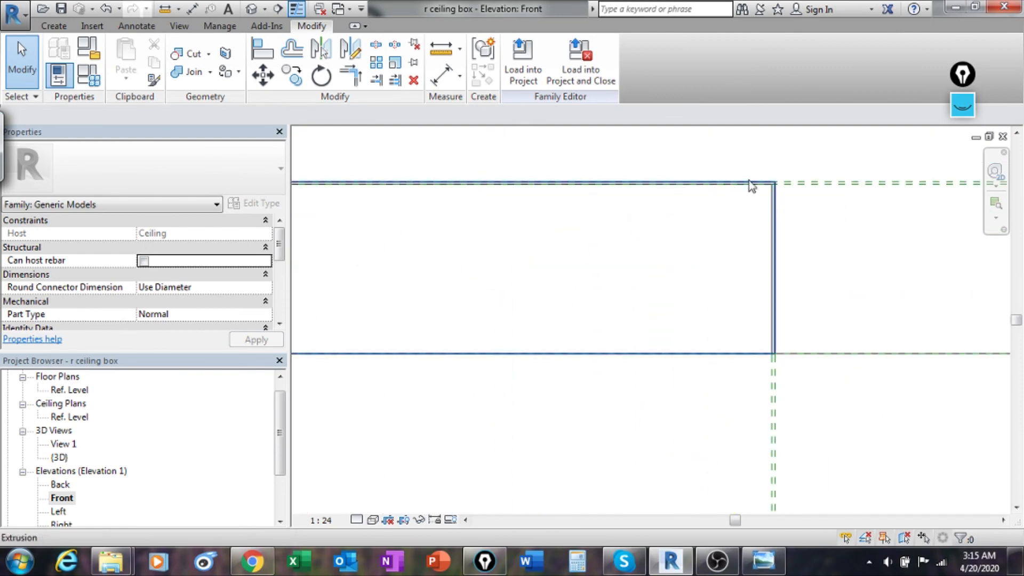
scroll(817, 267, "down", 3)
middle_click_drag(821, 304, 738, 267)
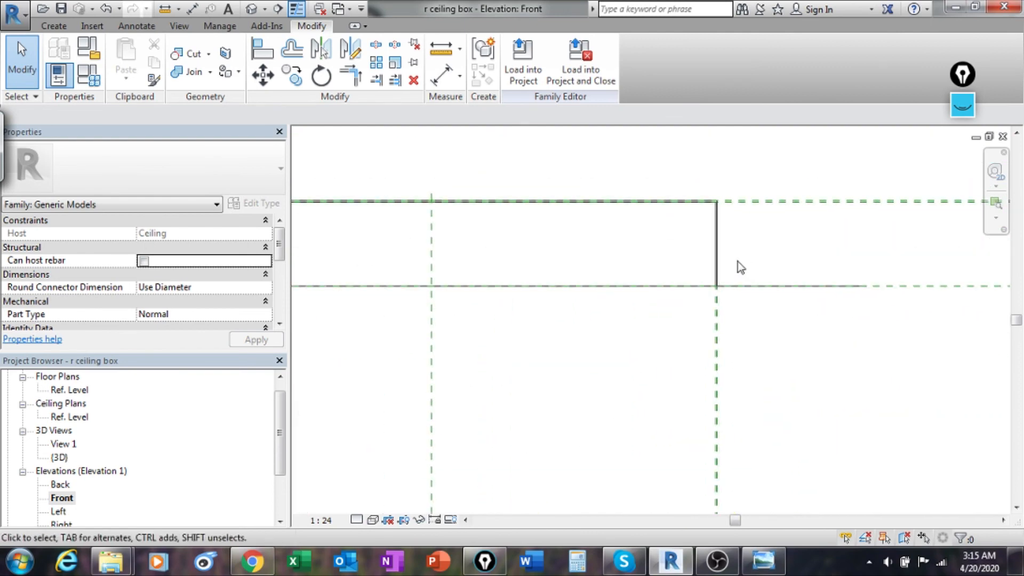
key("a")
key("l")
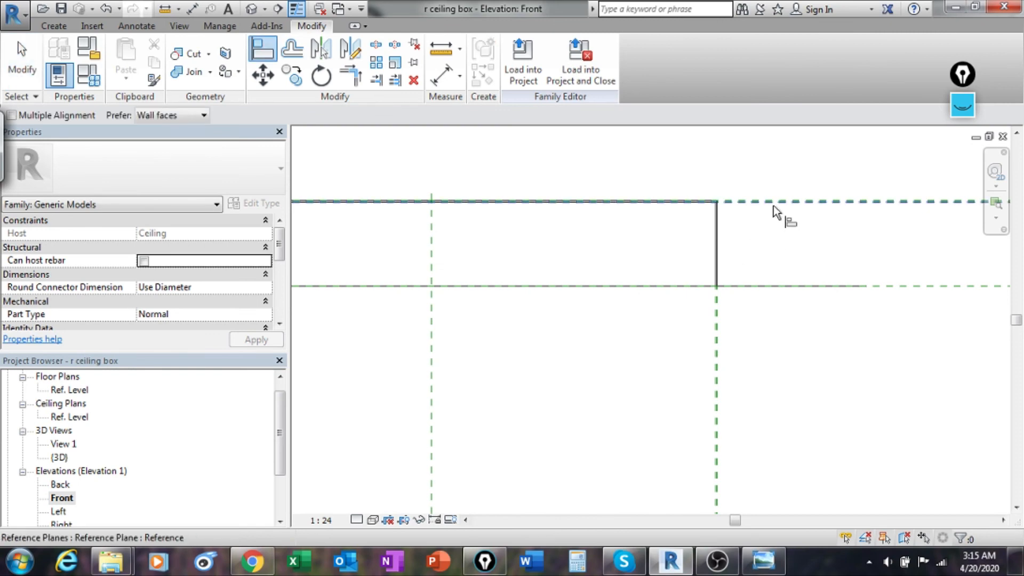
left_click(774, 205)
middle_click_drag(733, 379, 712, 181)
scroll(630, 474, "down", 3)
middle_click_drag(651, 454, 686, 238)
scroll(667, 323, "up", 3)
left_click(657, 362)
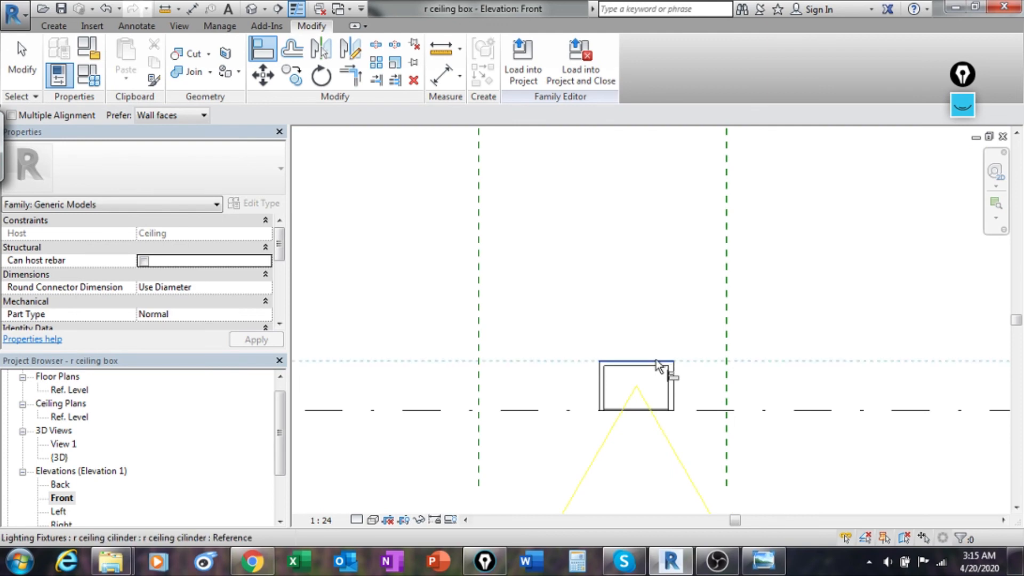
left_click(658, 362)
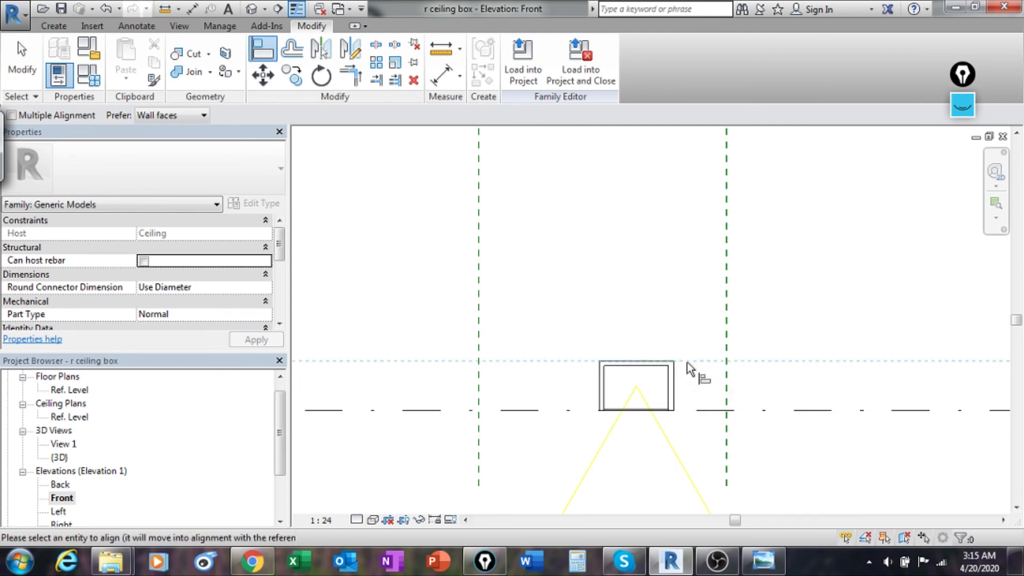
key("Escape")
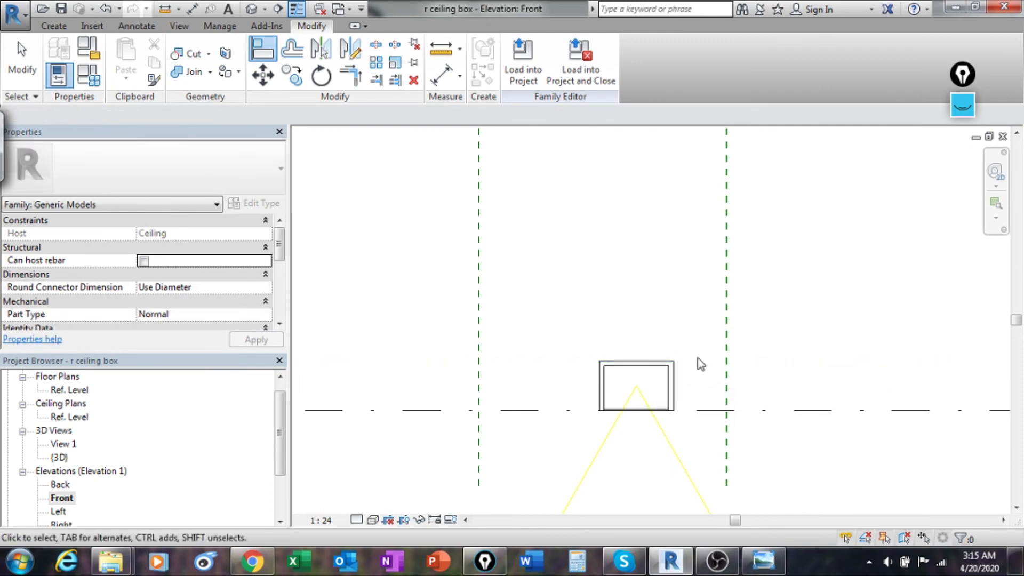
Move the cylinder fixture up from the reference level into the ceiling box, to an offset of about 2469 mm.
left_click(649, 361)
left_click_drag(640, 361, 643, 281)
scroll(587, 400, "down", 5)
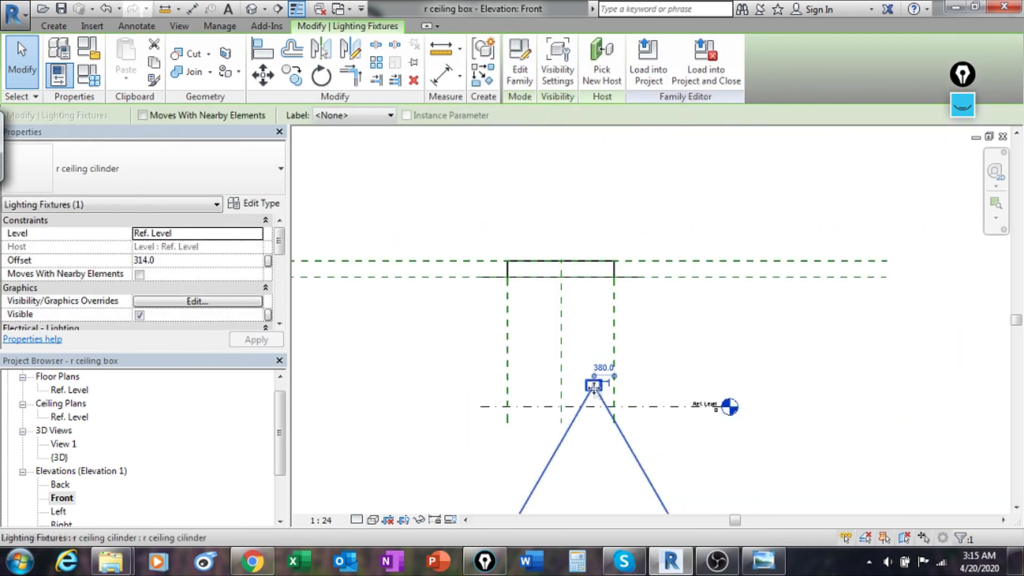
left_click_drag(594, 383, 625, 292)
scroll(594, 268, "up", 5)
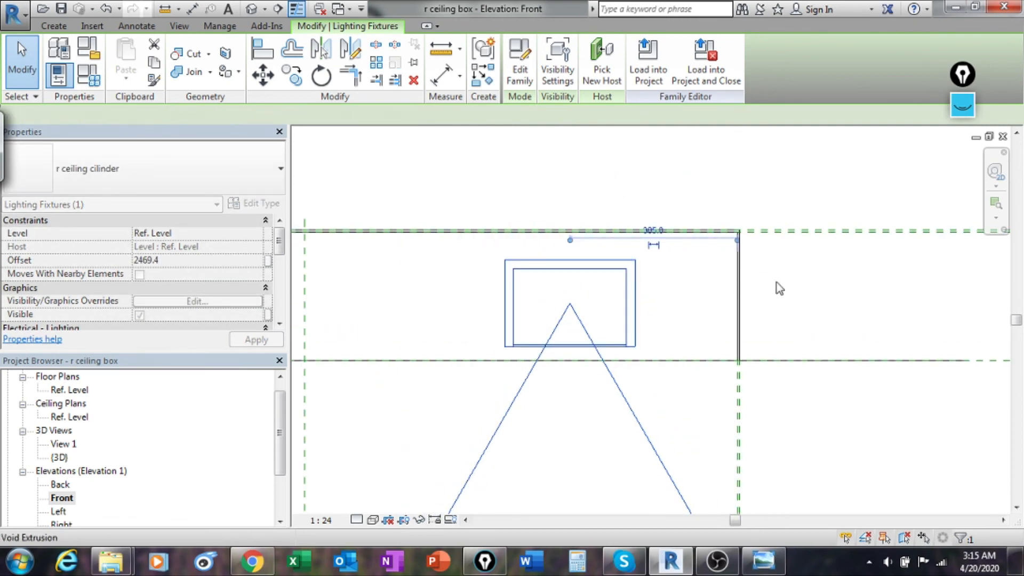
scroll(812, 277, "up", 2)
left_click(812, 277)
Align the fixture's top with the reference plane on the inner face of the box's top and lock the alignment.
middle_click_drag(752, 275, 770, 302)
scroll(750, 284, "up", 3)
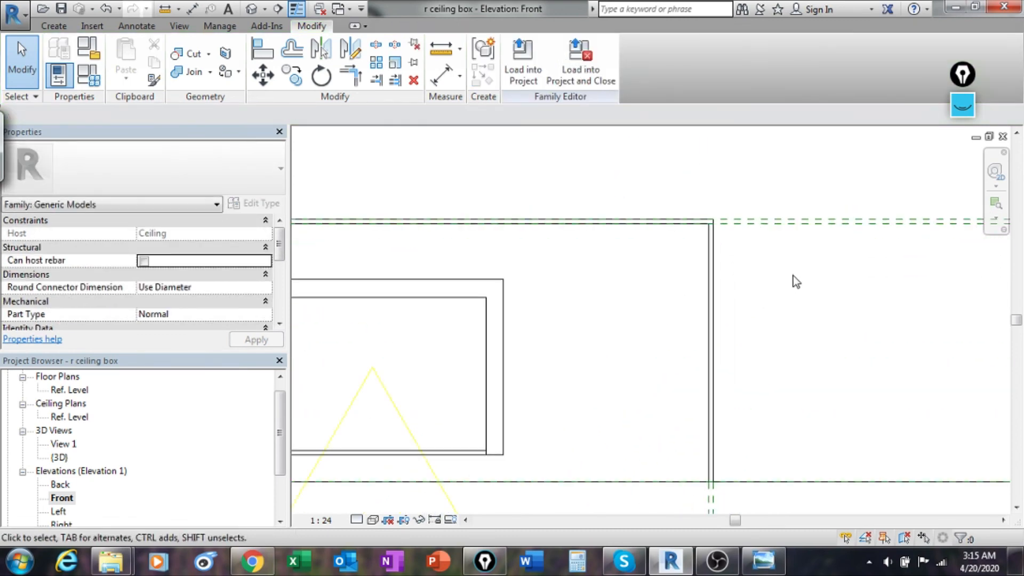
key("a")
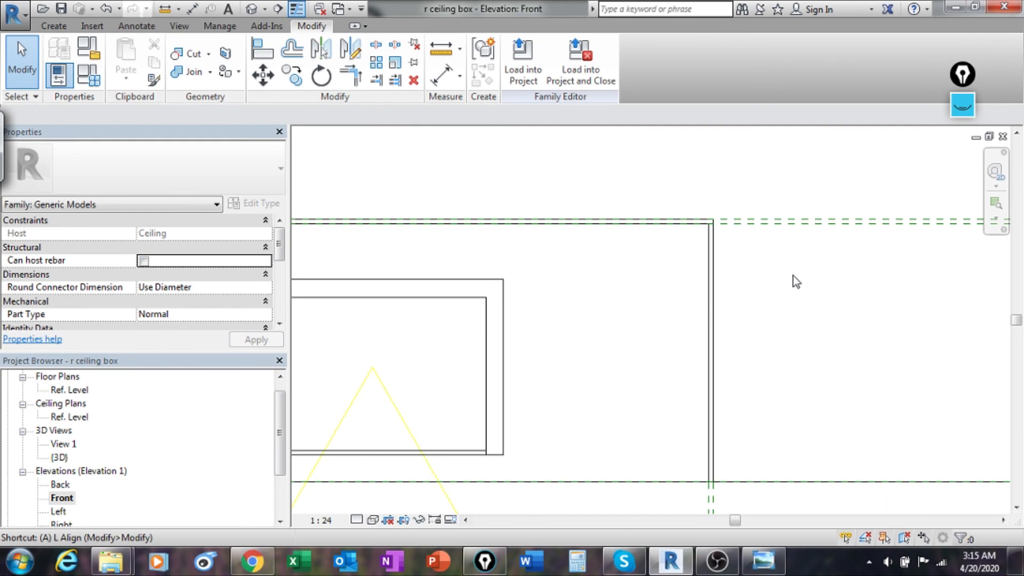
key("l")
left_click(776, 233)
left_click(474, 280)
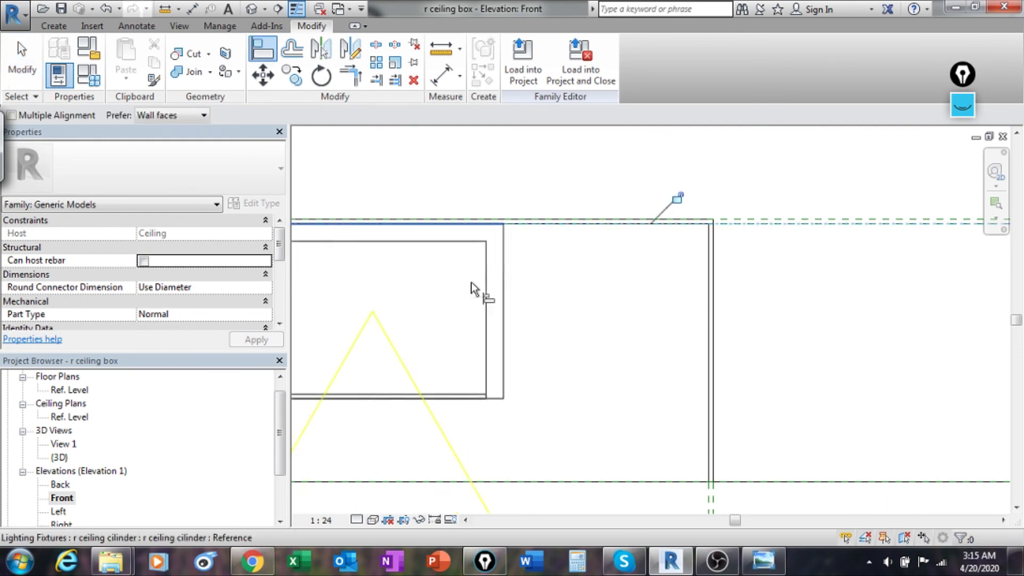
middle_click_drag(699, 230, 806, 240)
key("Escape")
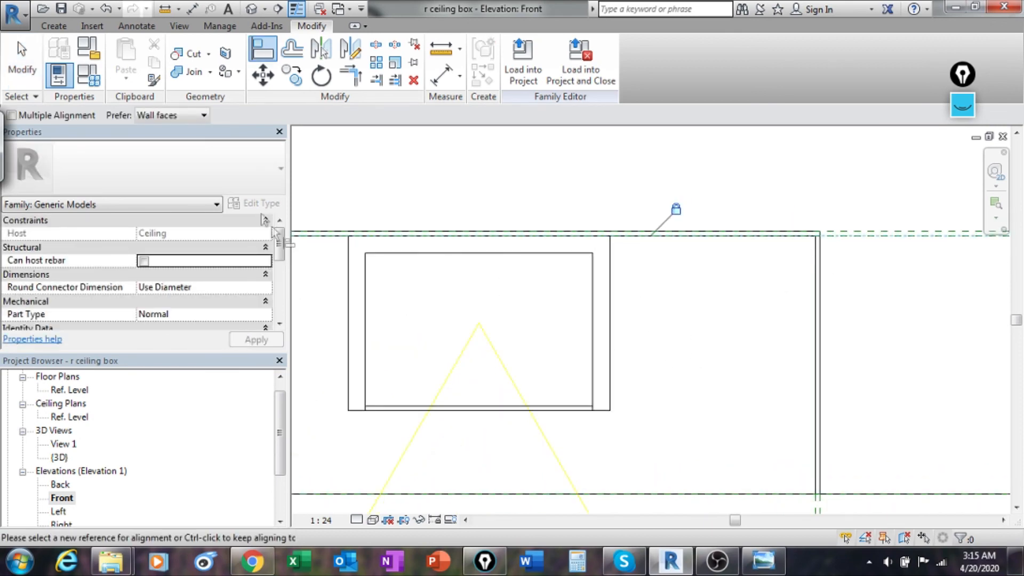
key("Escape")
scroll(664, 289, "down", 3)
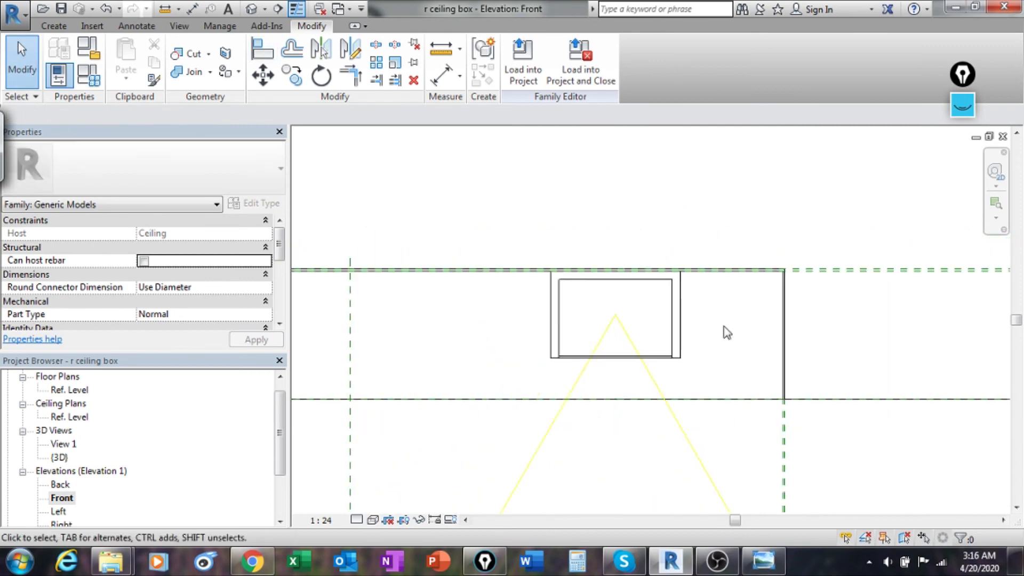
Examine the fixture's position within the box in the reflected ceiling plan and compare it with the bedroom reference photo.
double_click(69, 417)
scroll(640, 299, "up", 4)
scroll(641, 284, "up", 2)
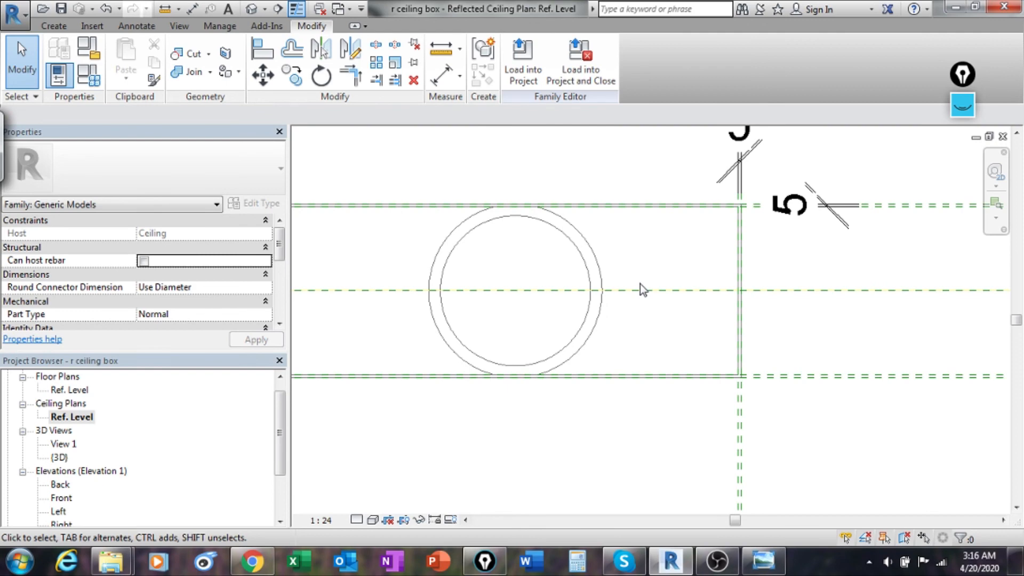
scroll(589, 304, "down", 3)
middle_click_drag(588, 305, 682, 319)
scroll(618, 305, "up", 1)
scroll(676, 354, "up", 1)
scroll(656, 354, "down", 4)
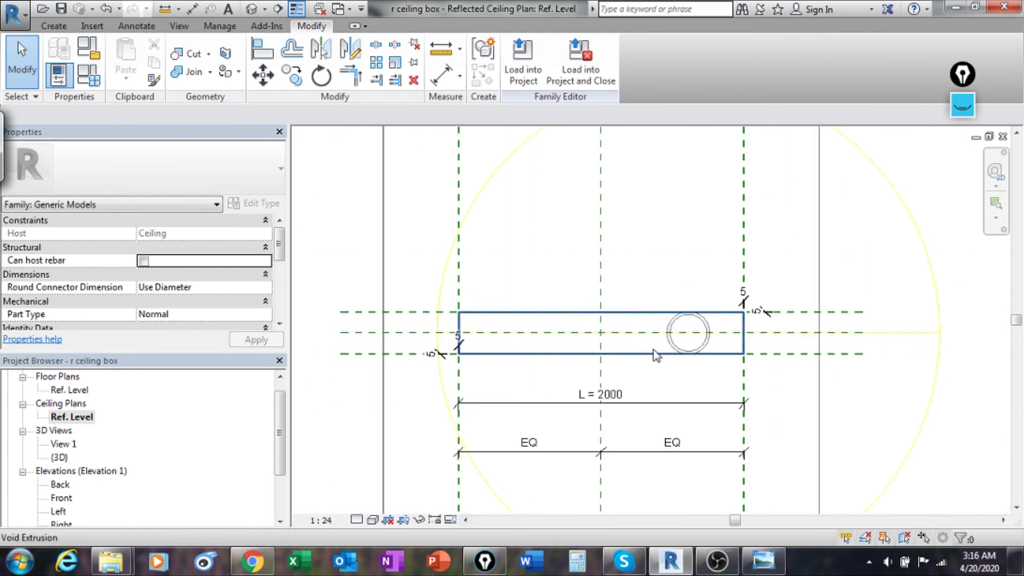
scroll(653, 350, "up", 3)
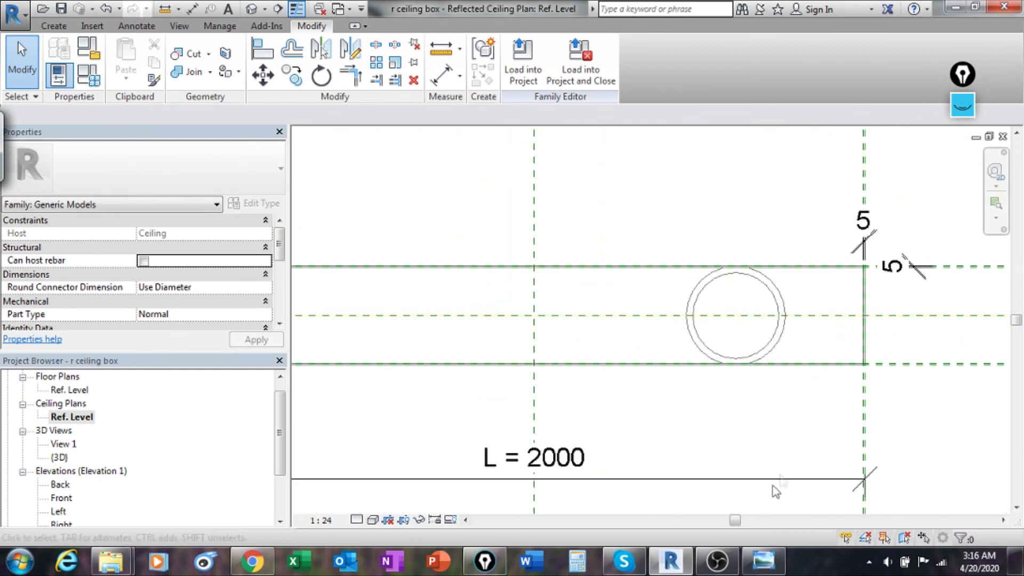
left_click(763, 560)
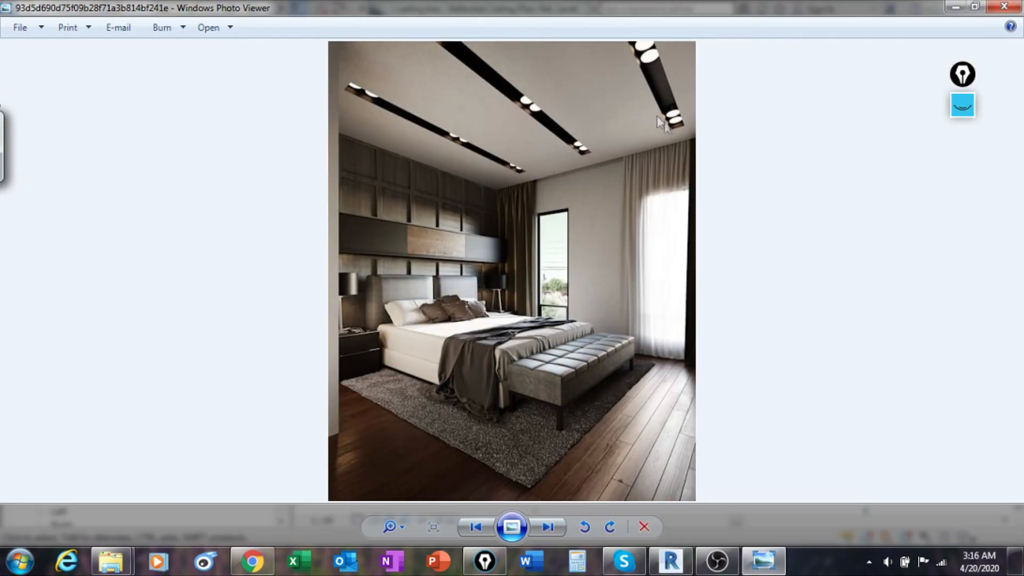